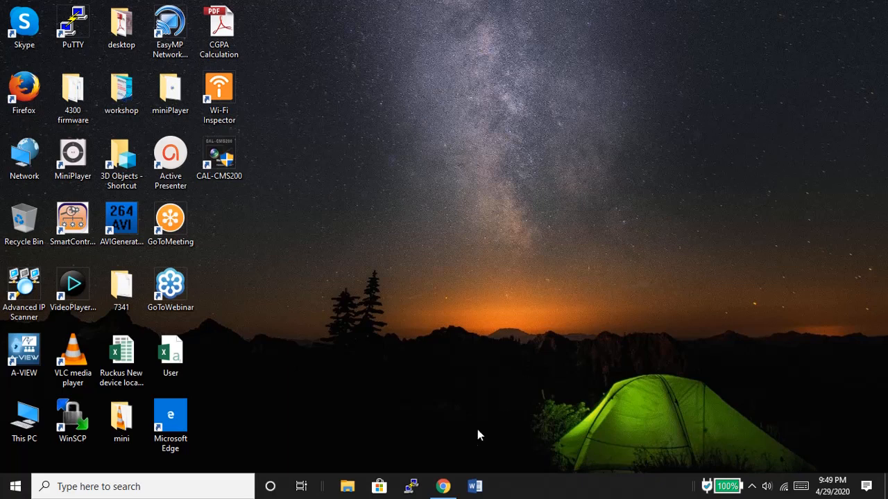
# Open Chrome, search Google for "edpuzzle", and open the Edpuzzle website from the results.
pyautogui.click(442, 486)
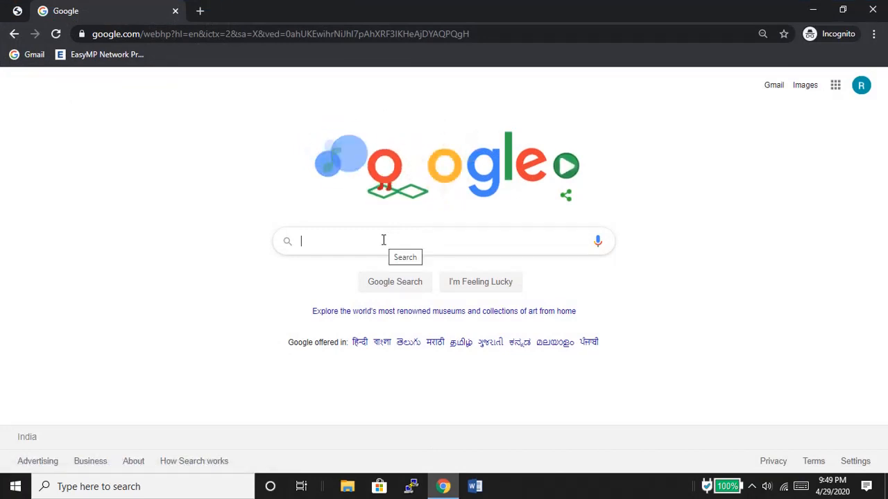
pyautogui.write('edpu')
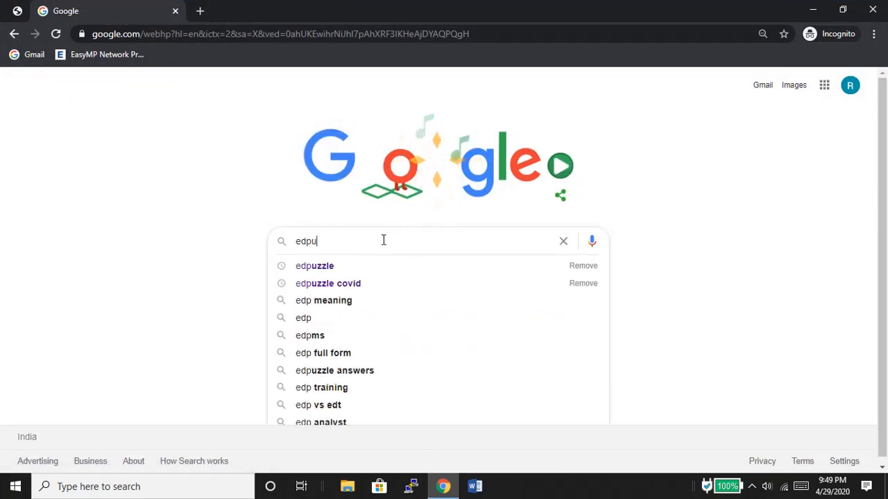
pyautogui.write('zzle')
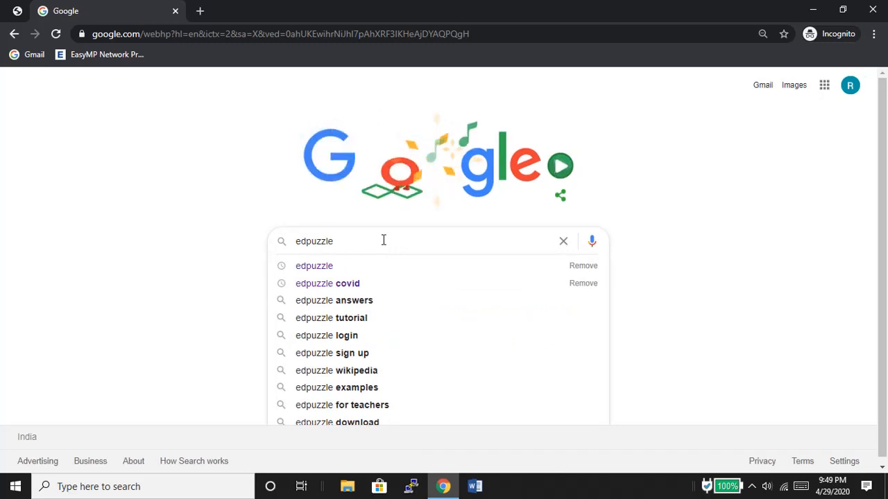
pyautogui.press('Return')
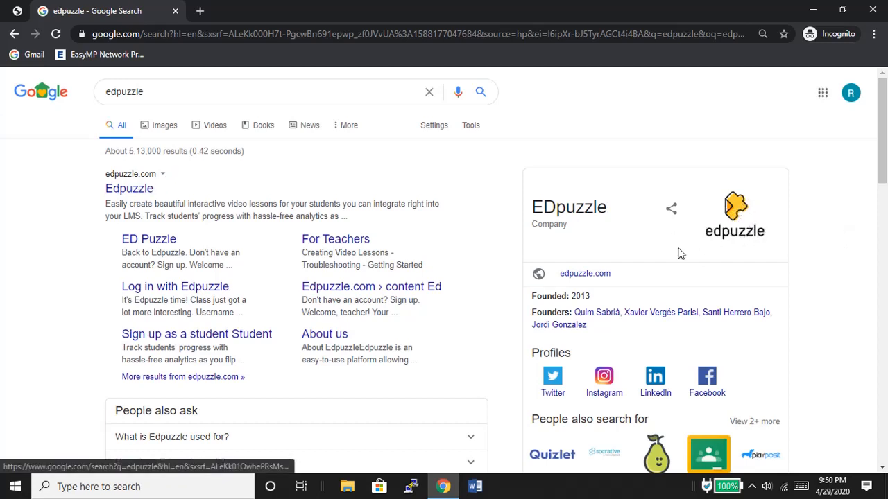
pyautogui.click(129, 194)
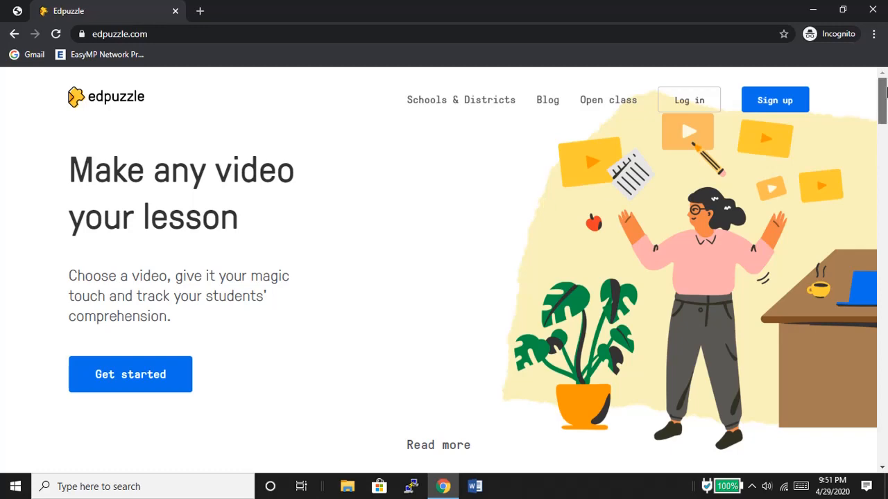
# Review the feature sections of the Edpuzzle home page, from accountability and student engagement to free use for teachers.
pyautogui.moveTo(885, 97); pyautogui.dragTo(884, 146)
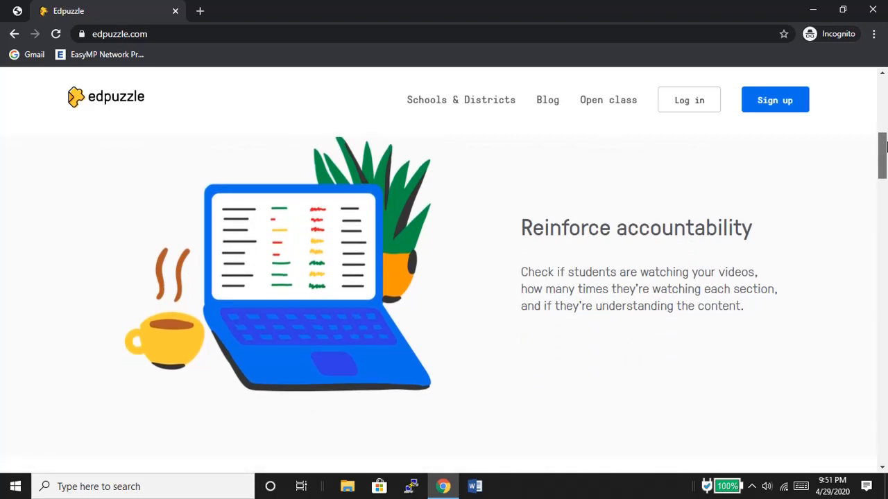
pyautogui.moveTo(886, 147); pyautogui.dragTo(886, 156)
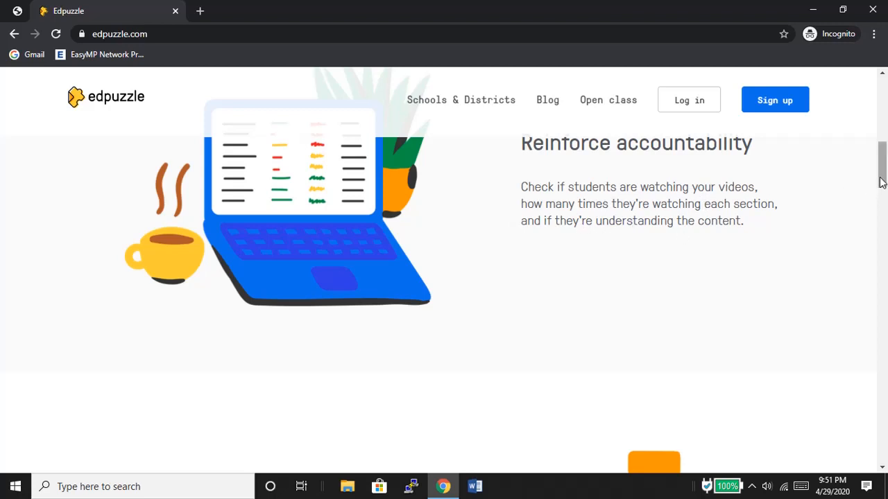
pyautogui.moveTo(882, 182); pyautogui.dragTo(882, 219)
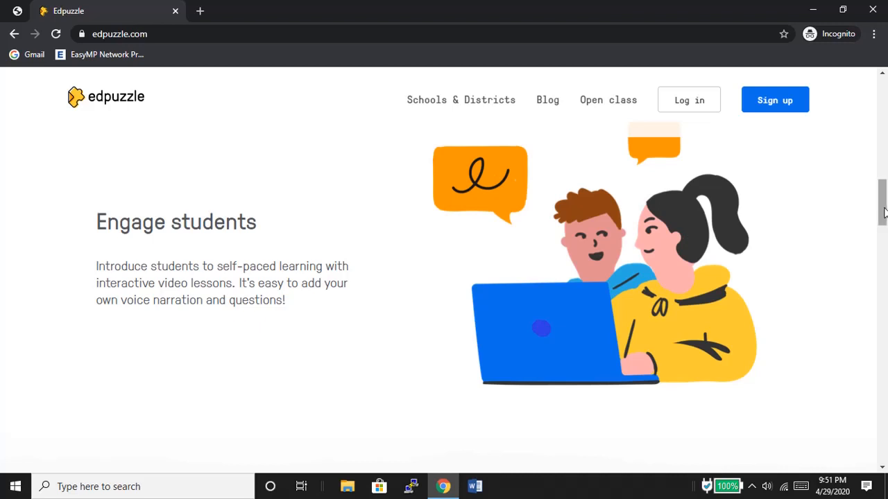
pyautogui.moveTo(885, 213); pyautogui.dragTo(886, 258)
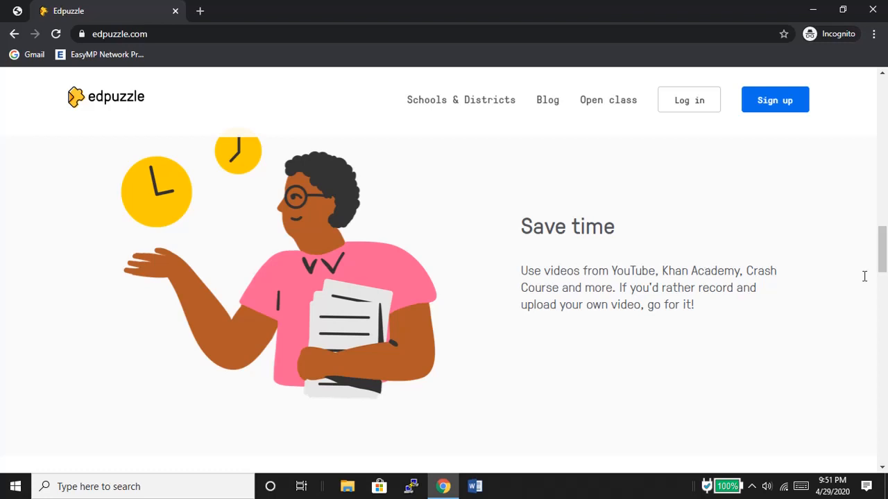
pyautogui.moveTo(882, 272); pyautogui.dragTo(884, 319)
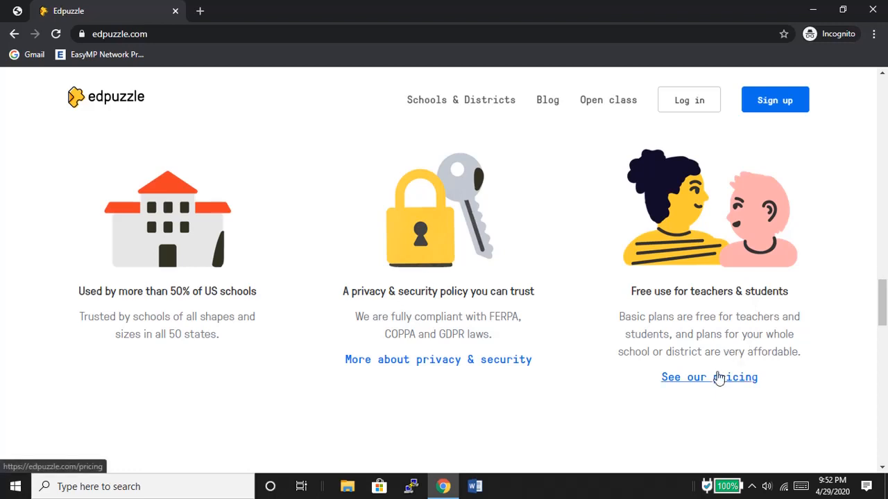
# Open the pricing page and compare the Basic, Pro Teacher, and Schools & Districts plans.
pyautogui.click(718, 377)
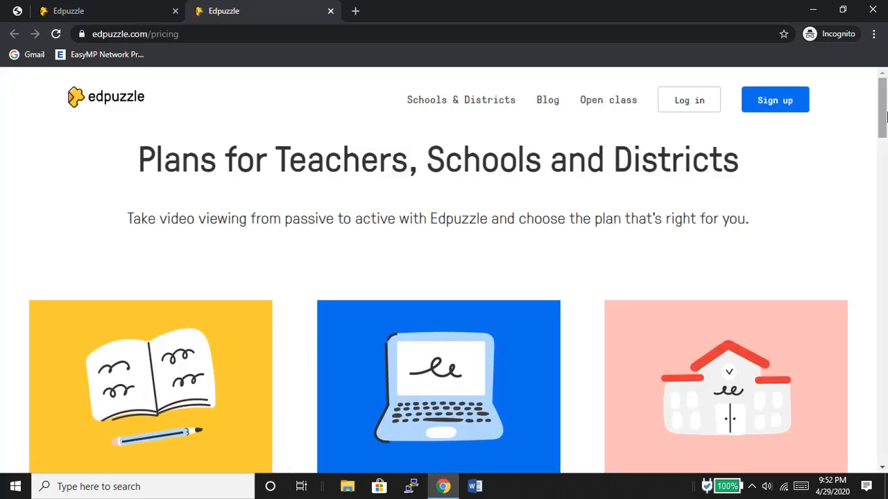
pyautogui.moveTo(885, 118); pyautogui.dragTo(885, 142)
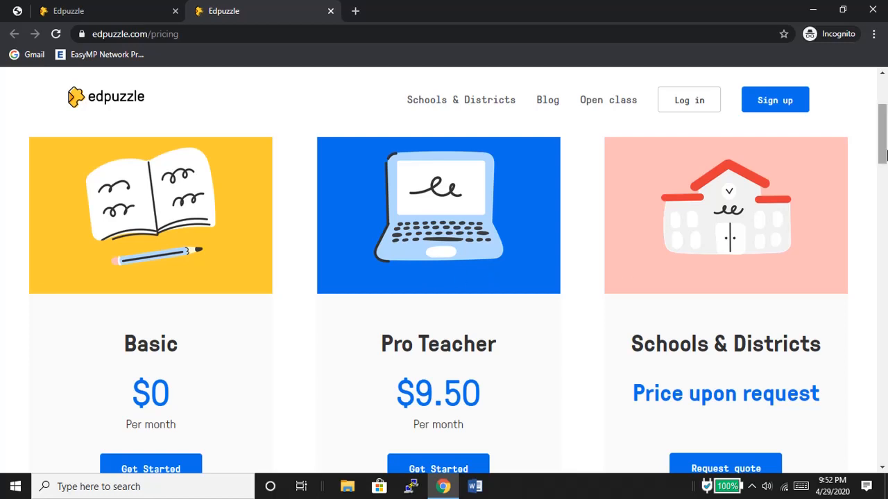
pyautogui.moveTo(884, 152); pyautogui.dragTo(884, 205)
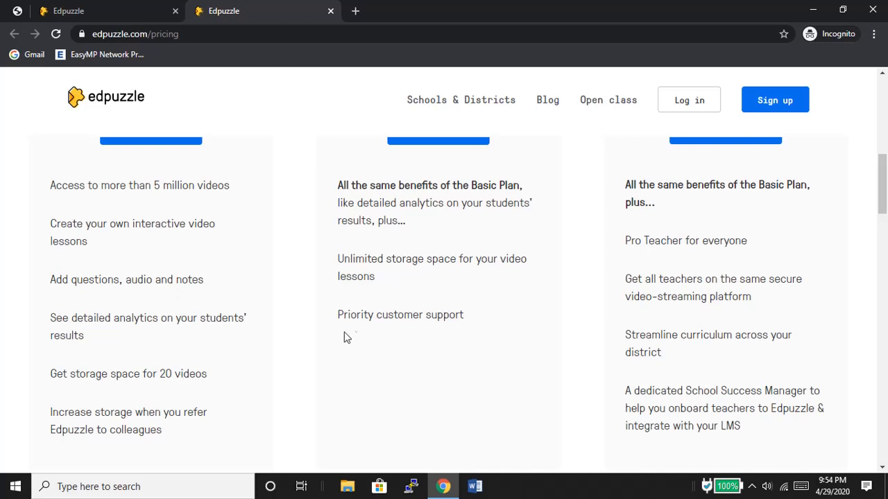
pyautogui.moveTo(884, 192); pyautogui.dragTo(886, 175)
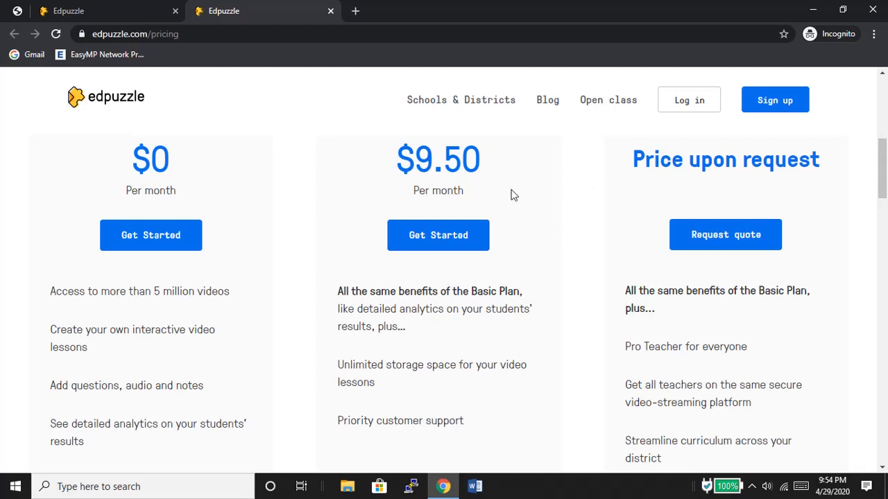
pyautogui.moveTo(883, 177); pyautogui.dragTo(885, 163)
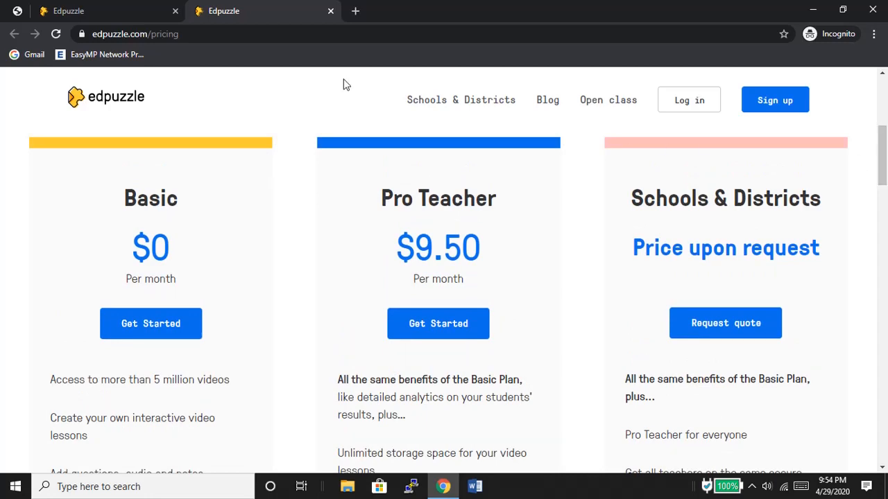
pyautogui.scroll(5, 781, 131)
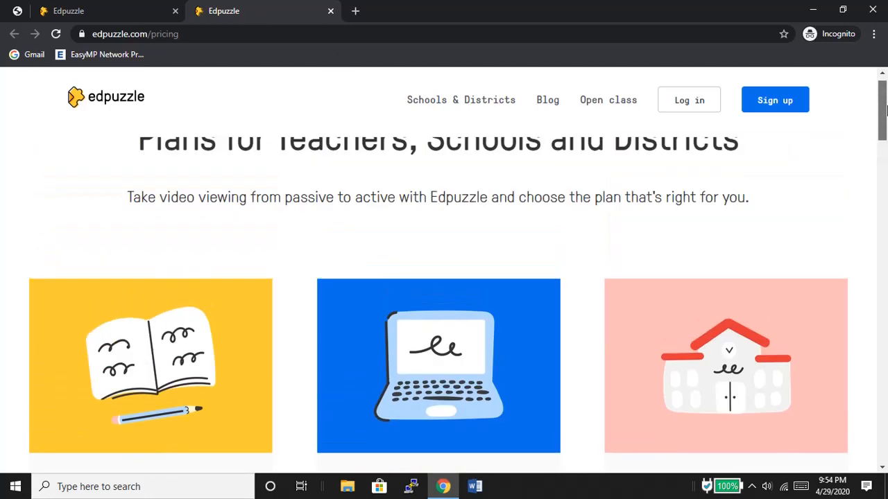
# Start signing up for a new Edpuzzle account as a teacher.
pyautogui.click(776, 102)
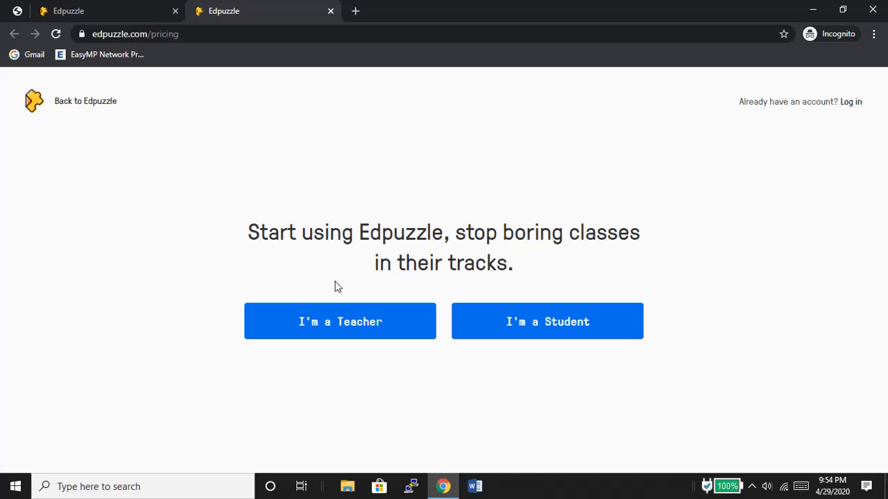
pyautogui.click(357, 326)
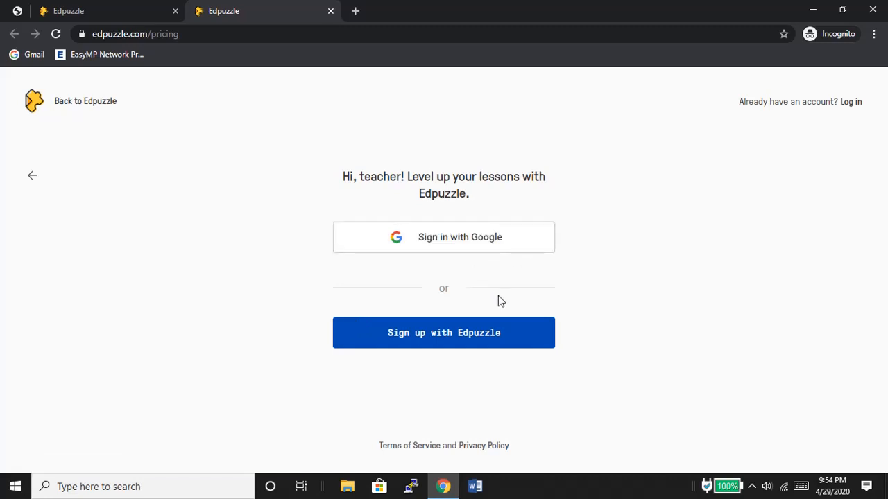
pyautogui.click(472, 337)
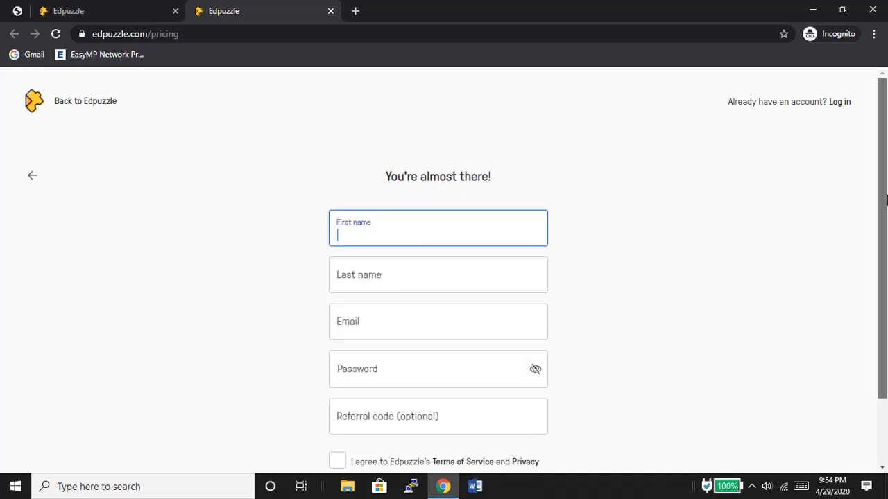
pyautogui.scroll(-1, 885, 237)
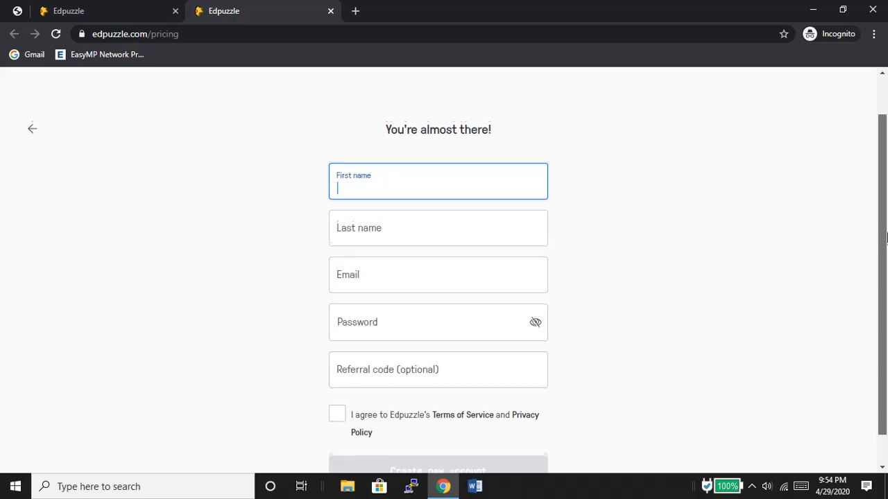
pyautogui.scroll(-1, 885, 237)
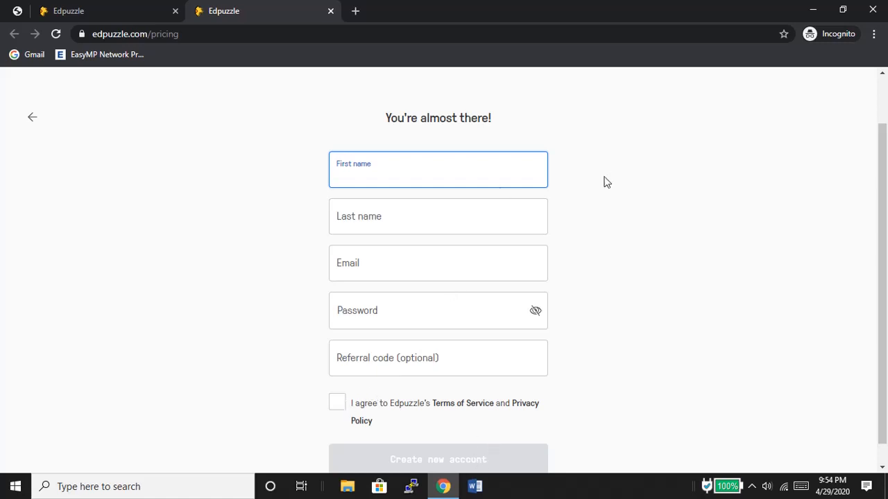
pyautogui.click(33, 121)
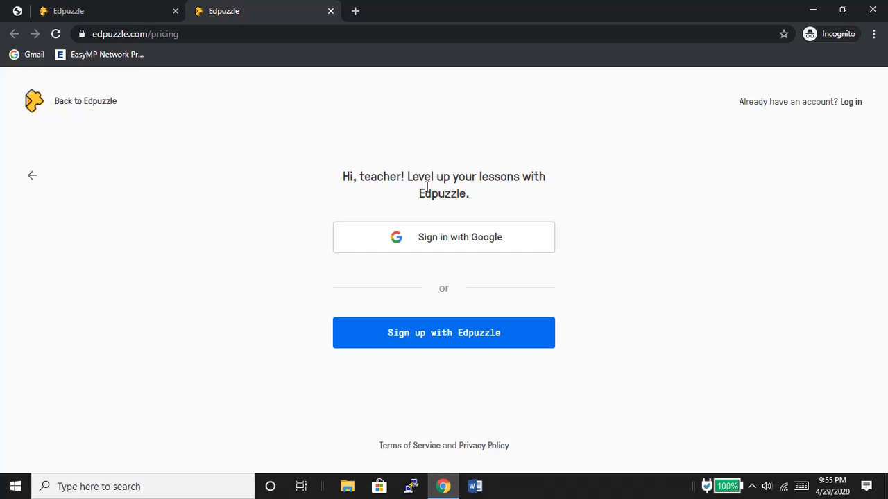
# Choose Google sign-in for the teacher registration and select the listed Google account.
pyautogui.click(444, 240)
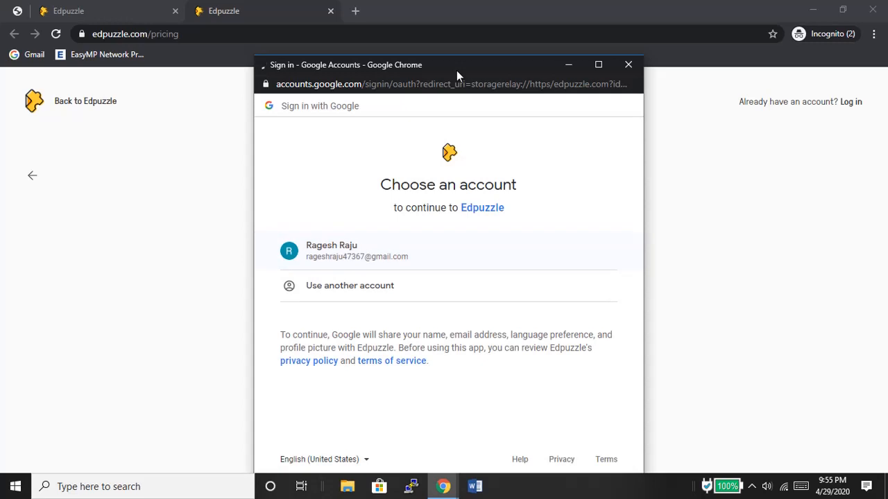
pyautogui.moveTo(455, 67); pyautogui.dragTo(452, 56)
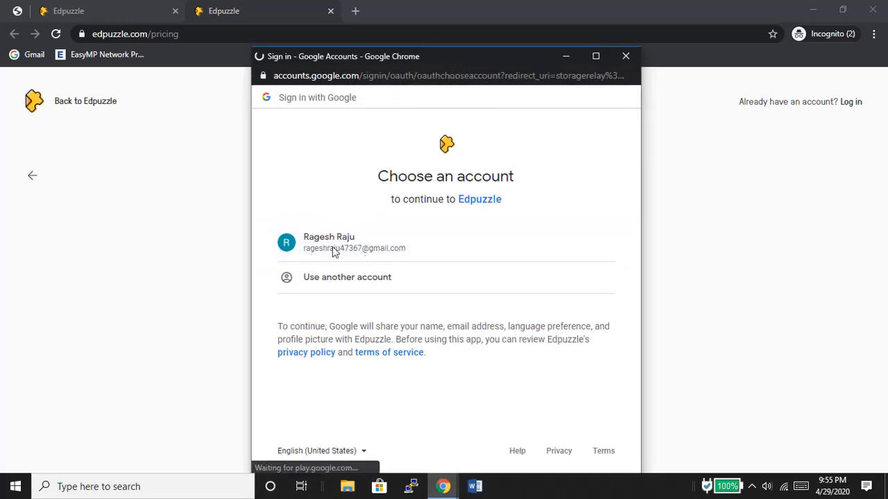
pyautogui.click(377, 249)
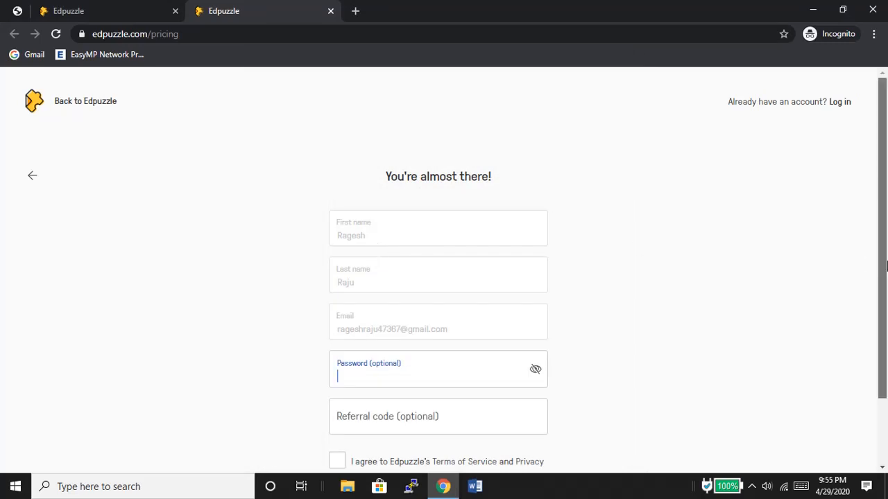
# Agree to Edpuzzle's Terms of Service and Privacy Policy, leaving the optional fields empty, and create the new account.
pyautogui.moveTo(884, 263); pyautogui.dragTo(887, 293)
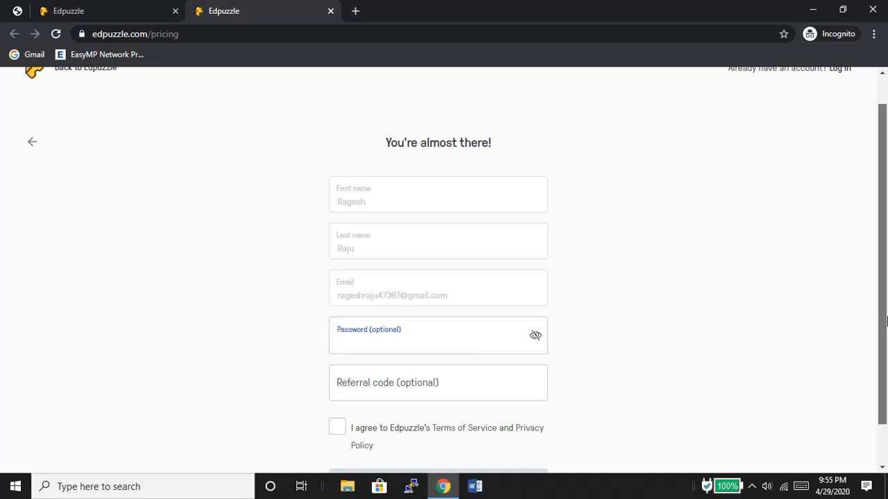
pyautogui.scroll(-1, 886, 321)
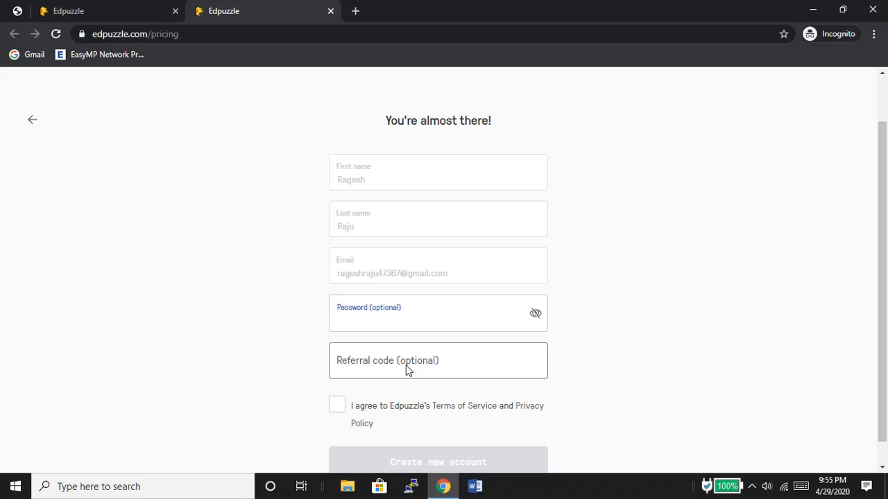
pyautogui.click(337, 406)
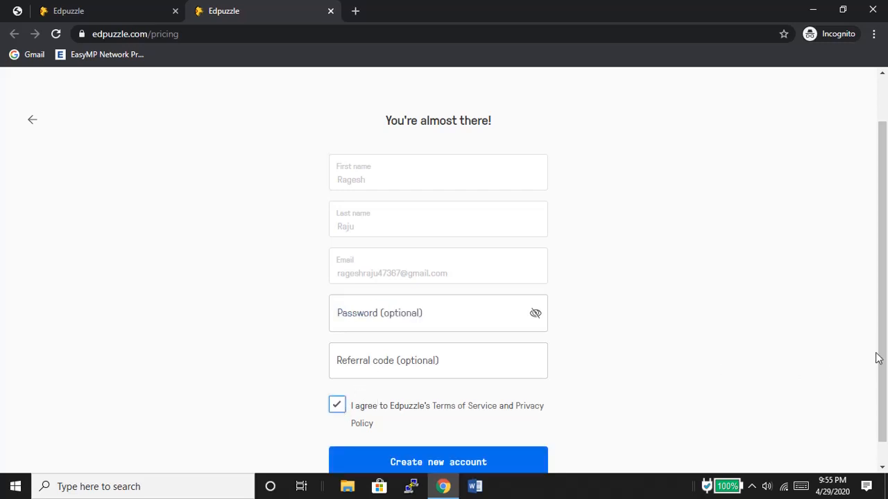
pyautogui.scroll(-1, 885, 349)
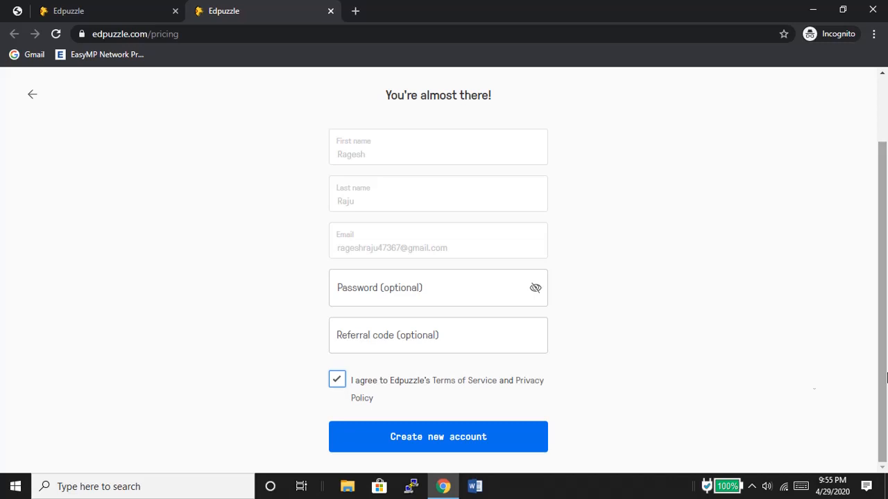
pyautogui.click(464, 444)
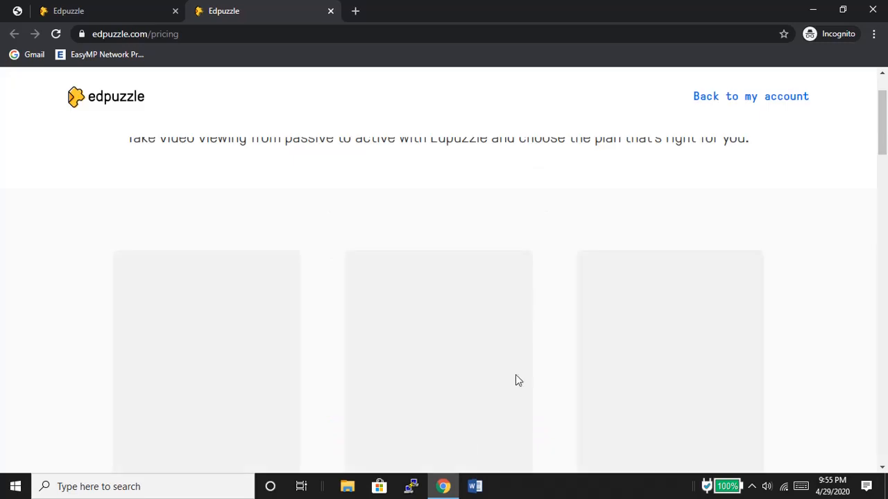
# Look over the plans page down to the supported integrations and return to the new teacher account.
pyautogui.moveTo(885, 136); pyautogui.dragTo(885, 123)
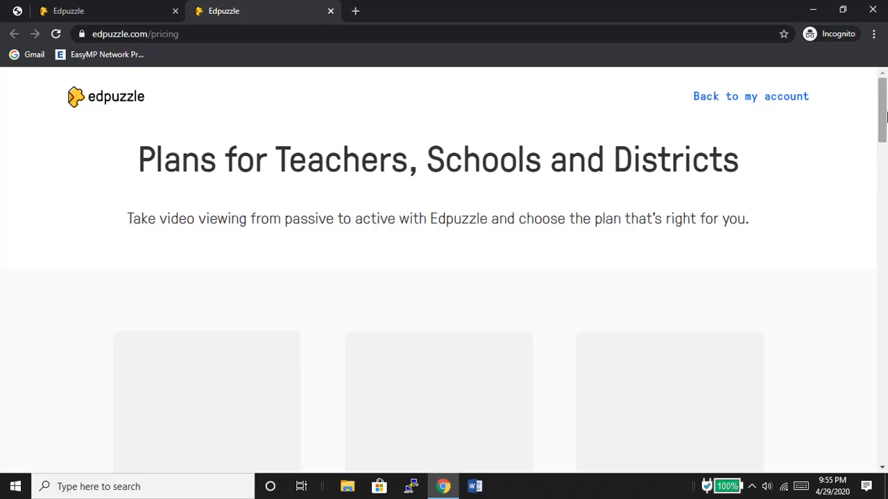
pyautogui.moveTo(885, 115); pyautogui.dragTo(885, 225)
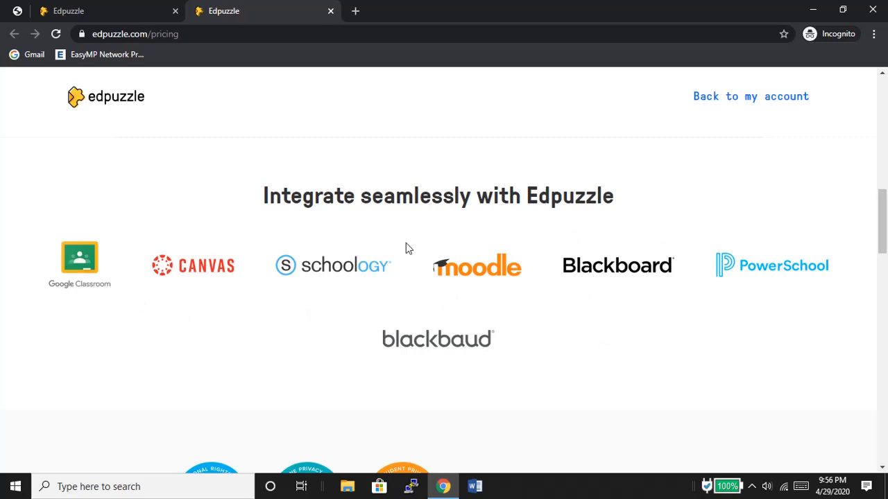
pyautogui.click(753, 102)
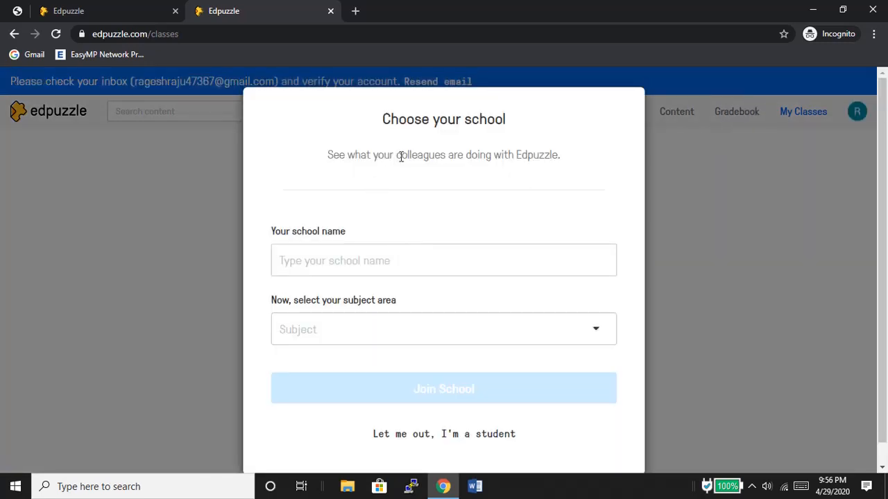
# Enter St Joseph Engineering College as the school name and select the matching school.
pyautogui.click(377, 260)
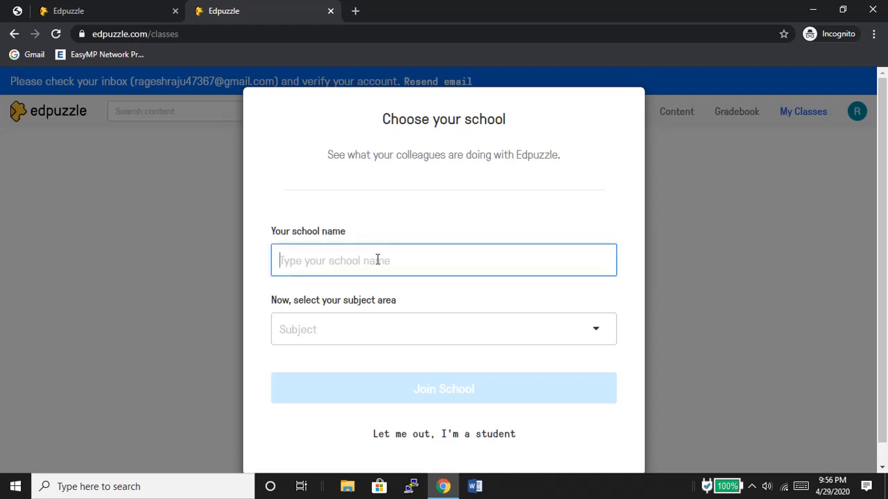
pyautogui.write('St ')
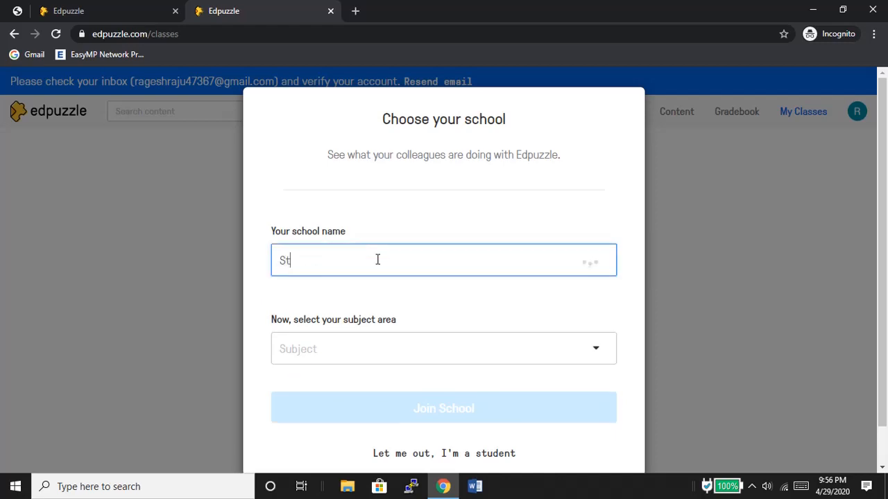
pyautogui.write('Joseph Engineering ')
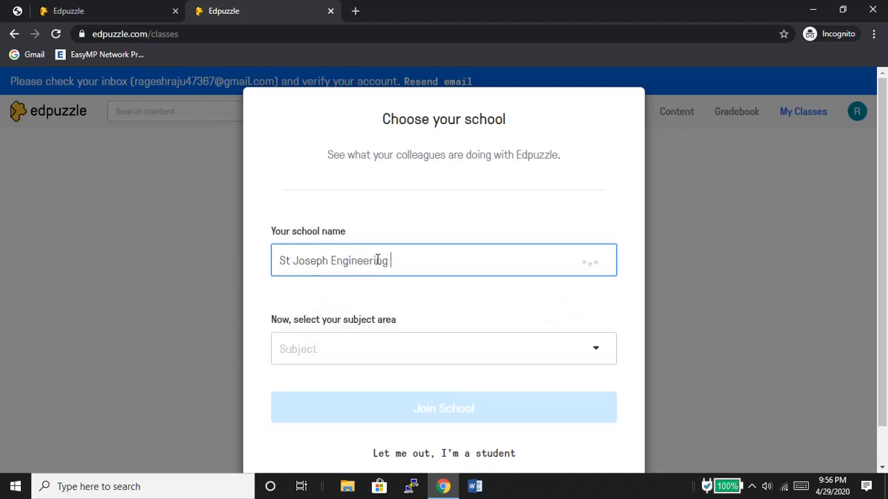
pyautogui.write('College')
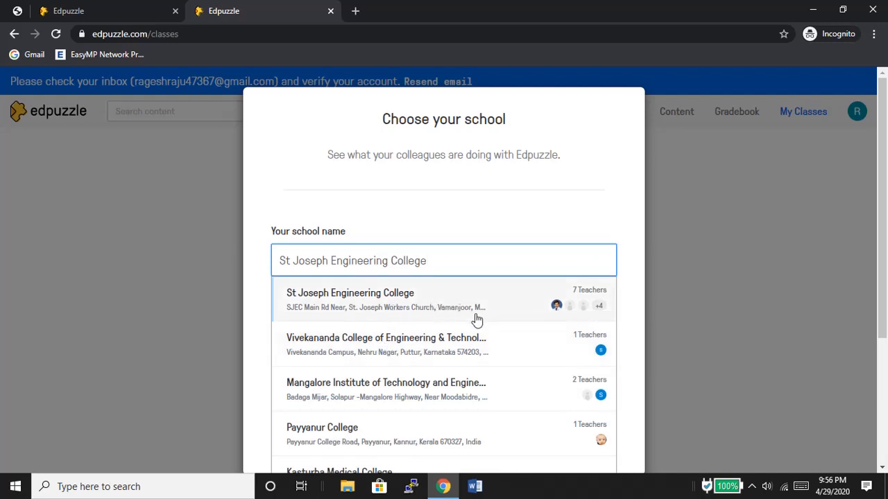
pyautogui.click(390, 310)
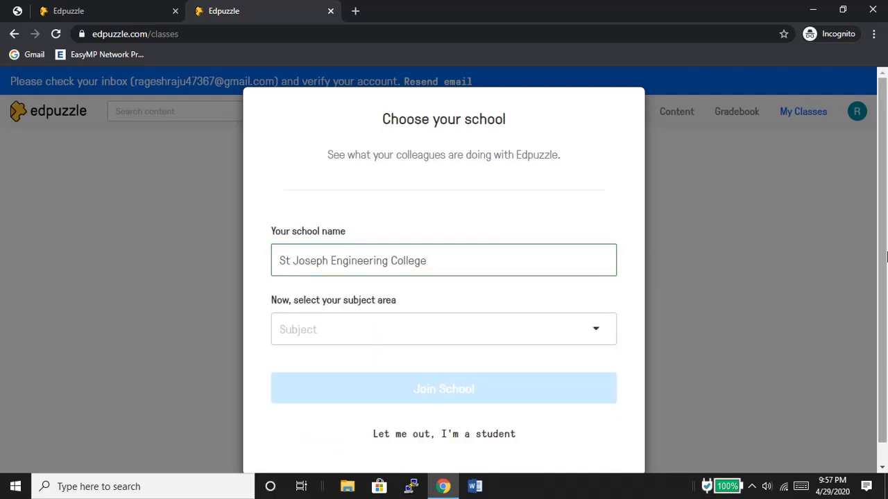
# Replace the school name with ABC School to search for it among the listed schools.
pyautogui.click(475, 260)
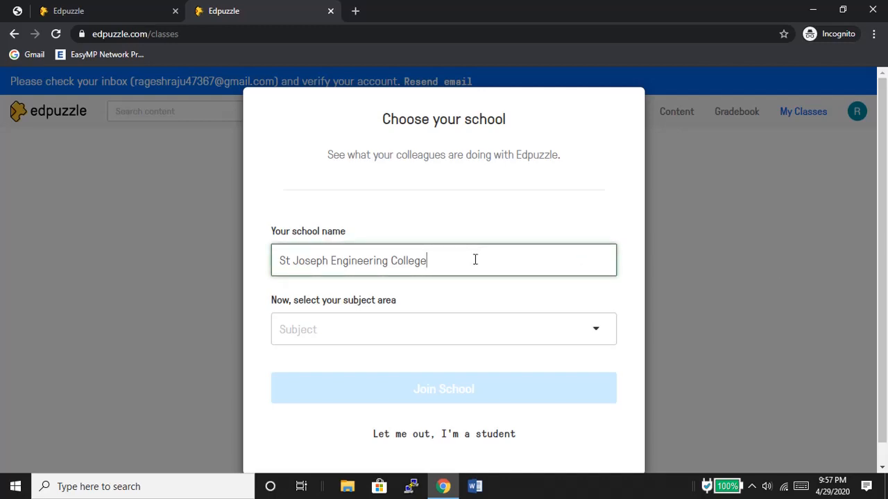
pyautogui.moveTo(475, 259); pyautogui.dragTo(282, 265)
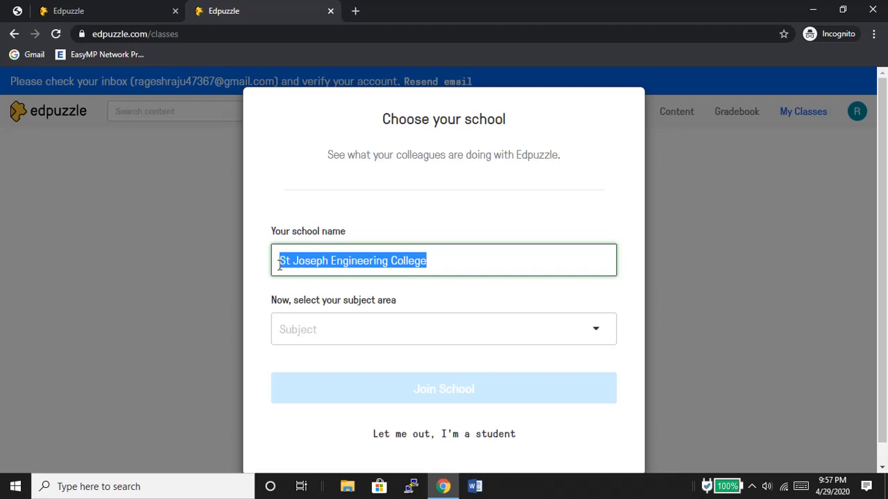
pyautogui.write('ABC ')
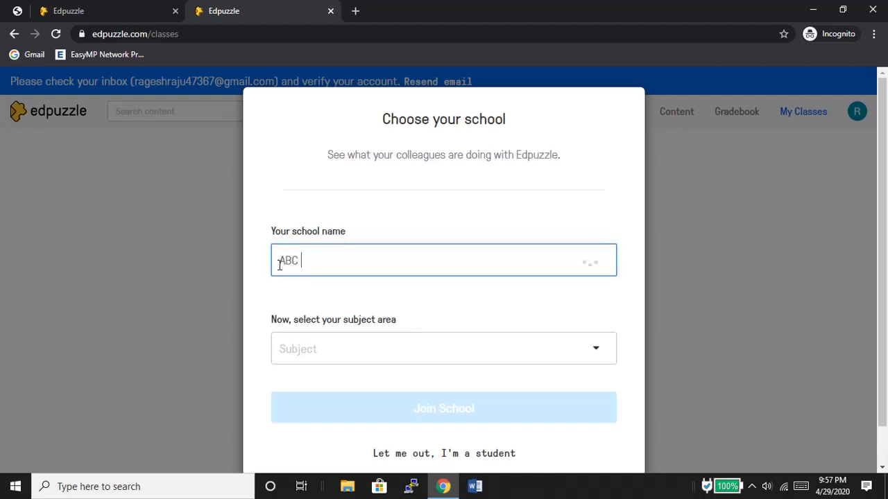
pyautogui.write('School')
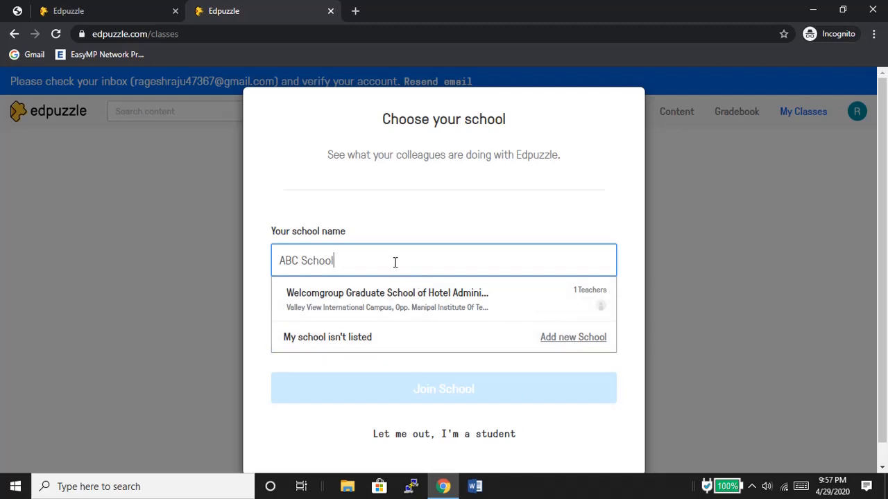
# Clear the school name, search for St Joseph and select St Joseph Engineering College.
pyautogui.press('BackSpace')
pyautogui.press('BackSpace')
pyautogui.press('BackSpace')
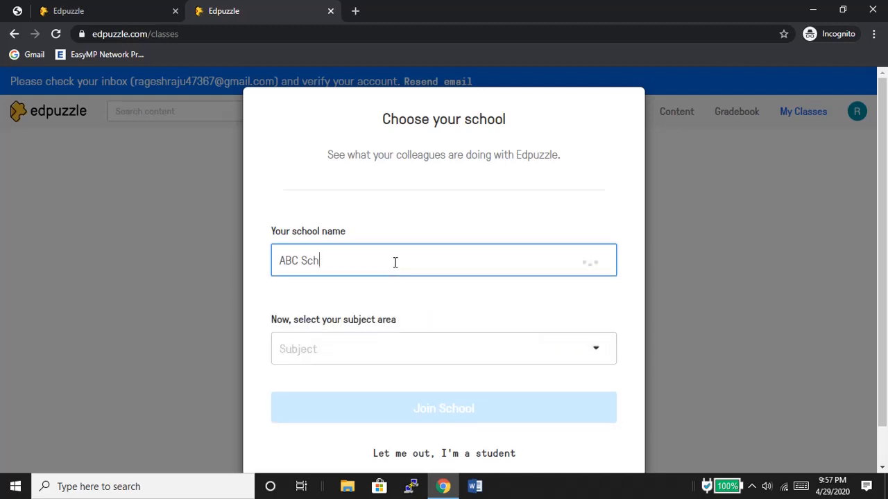
pyautogui.press('BackSpace')
pyautogui.press('BackSpace')
pyautogui.press('BackSpace')
pyautogui.press('BackSpace')
pyautogui.press('BackSpace')
pyautogui.press('BackSpace')
pyautogui.press('BackSpace')
pyautogui.write('ST')
pyautogui.press('BackSpace')
pyautogui.press('BackSpace')
pyautogui.write('t Joseph')
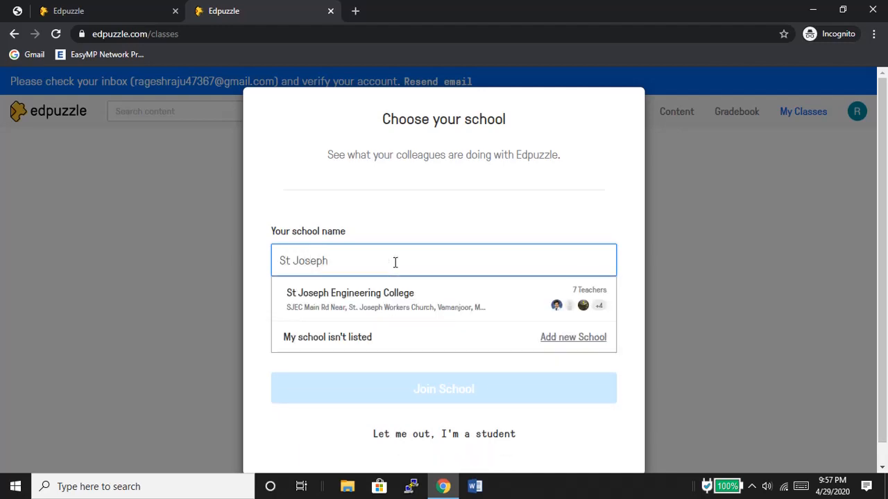
pyautogui.click(387, 295)
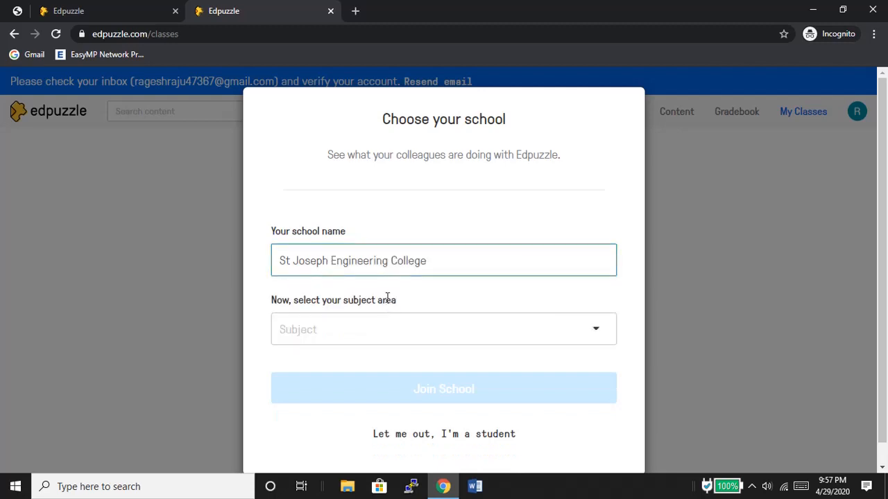
# Set the subject area to Computers and join the school.
pyautogui.click(390, 339)
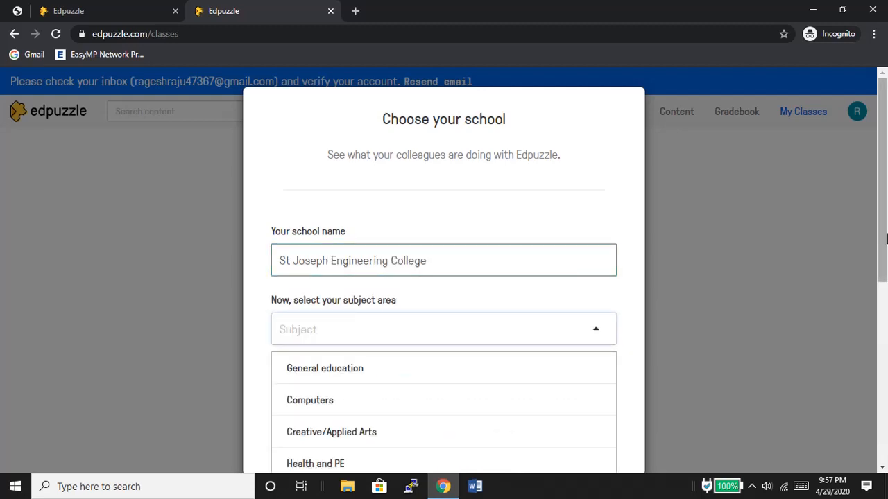
pyautogui.moveTo(885, 234); pyautogui.dragTo(886, 246)
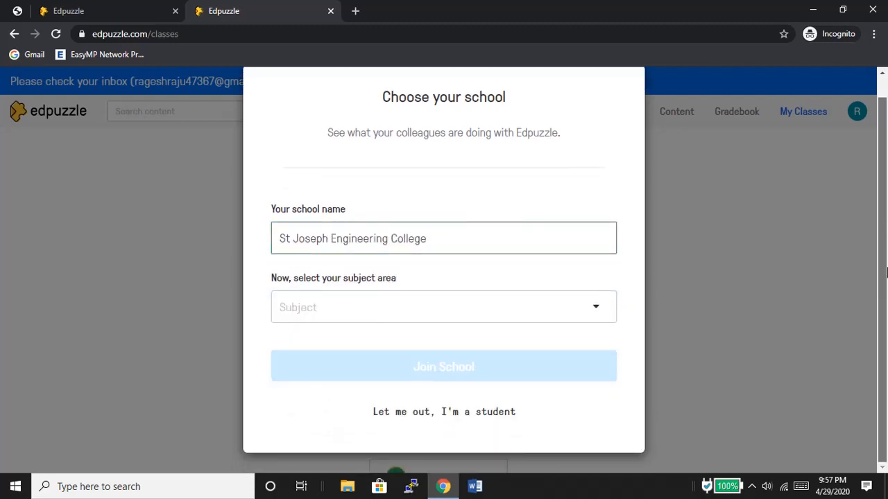
pyautogui.click(585, 313)
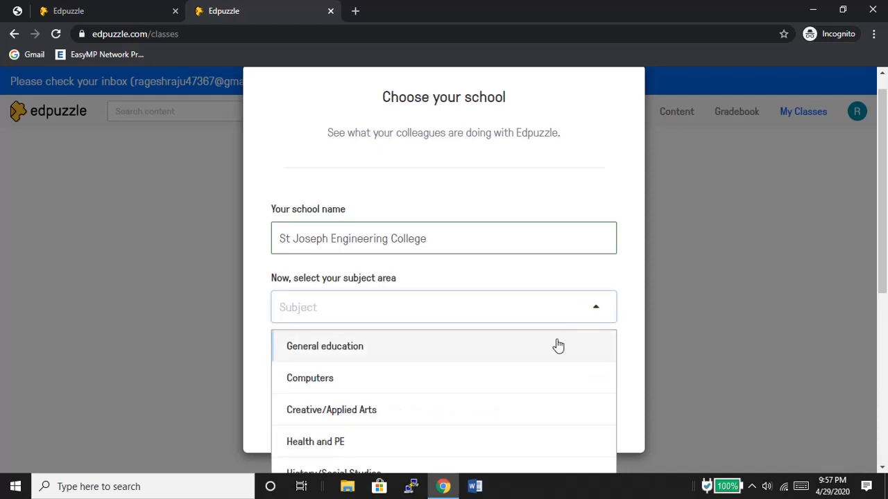
pyautogui.press('Down')
pyautogui.press('Down')
pyautogui.press('Down')
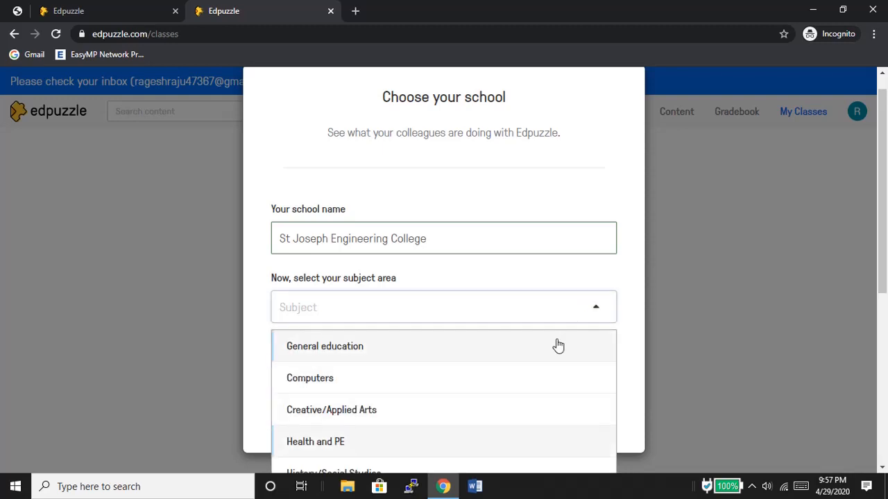
pyautogui.press('Down')
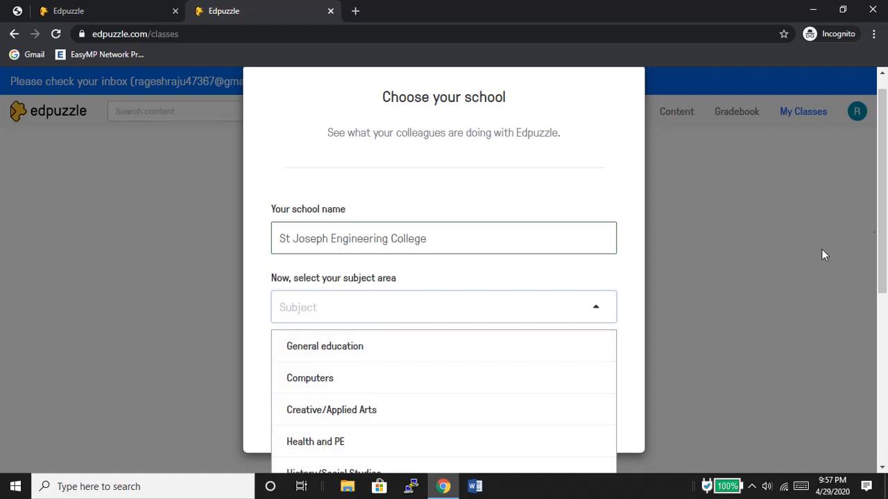
pyautogui.moveTo(885, 209); pyautogui.dragTo(887, 365)
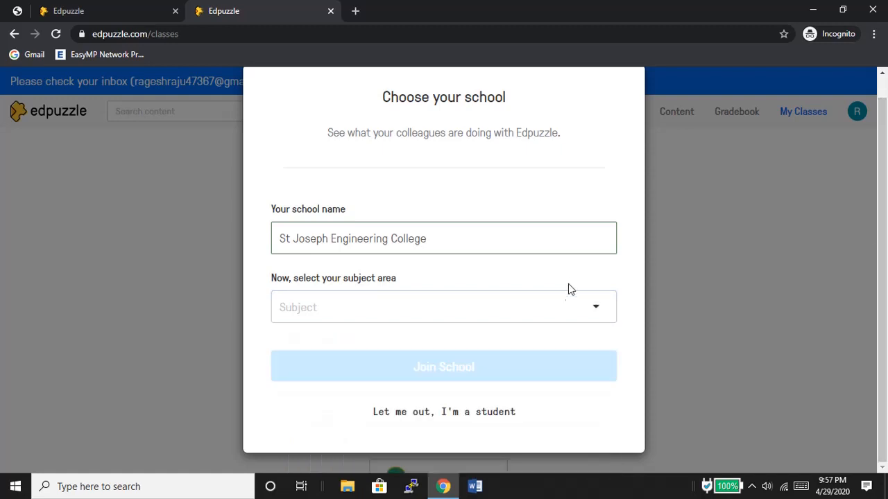
pyautogui.click(563, 305)
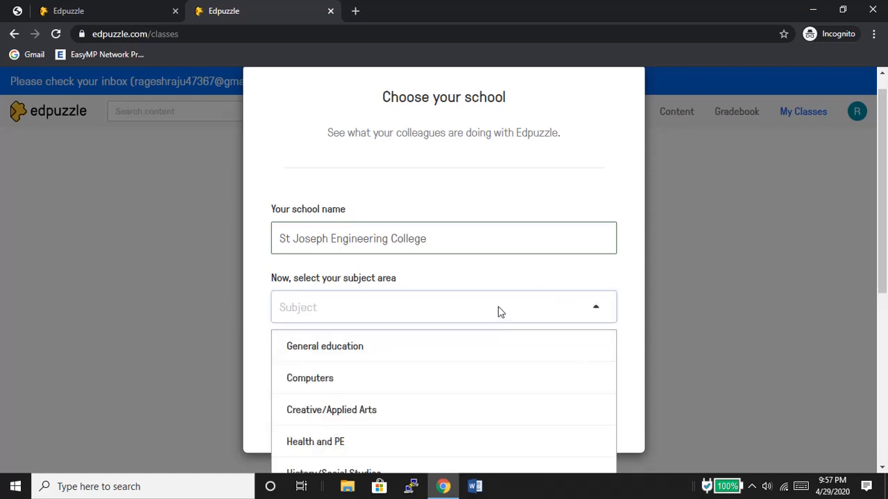
pyautogui.click(323, 387)
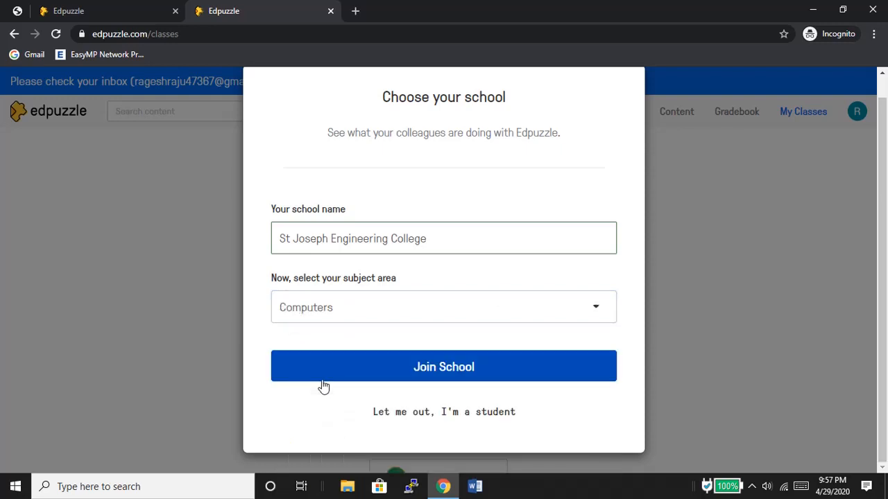
pyautogui.click(423, 367)
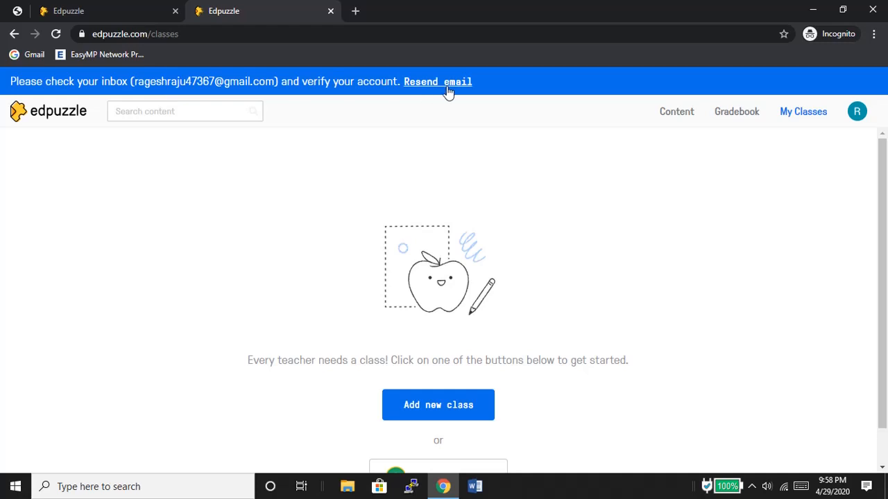
# Open the Gmail inbox at gmail.com in a new browser tab.
pyautogui.click(32, 11)
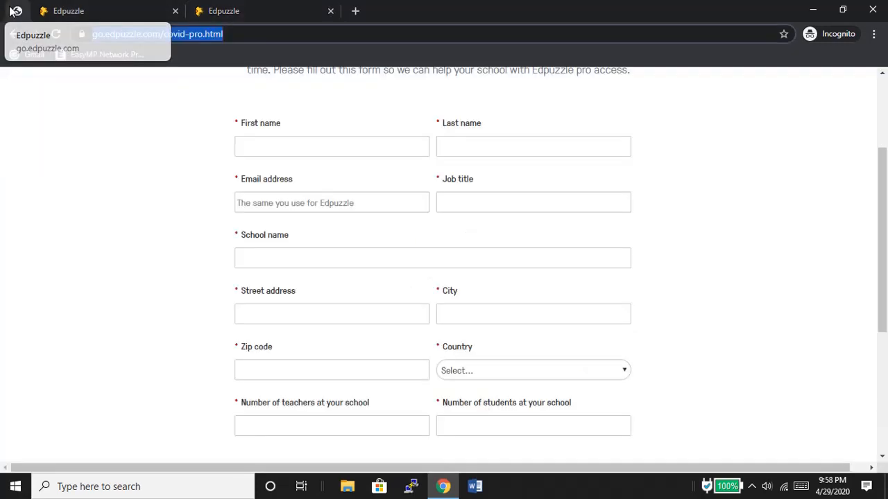
pyautogui.click(299, 12)
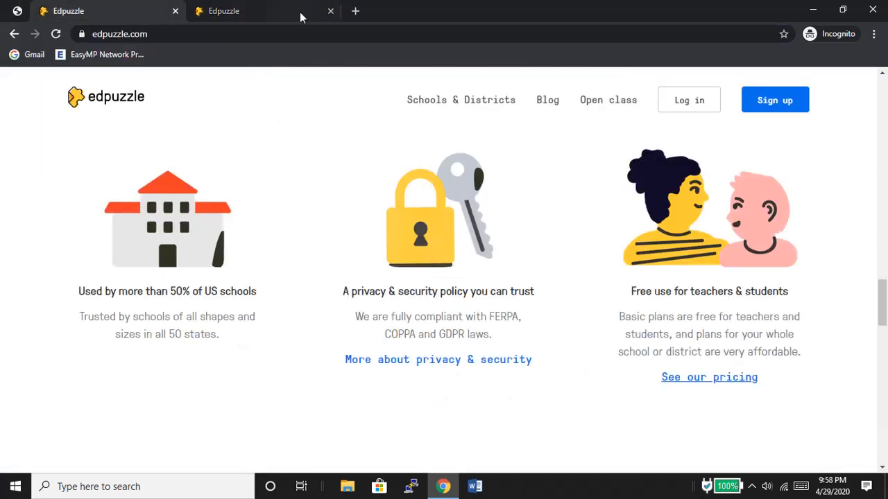
pyautogui.click(354, 11)
pyautogui.write('gmail.com')
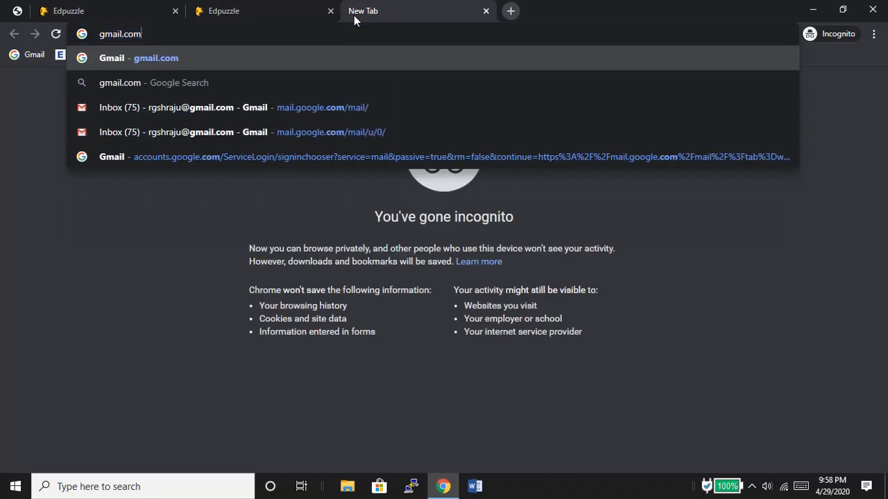
pyautogui.press('Return')
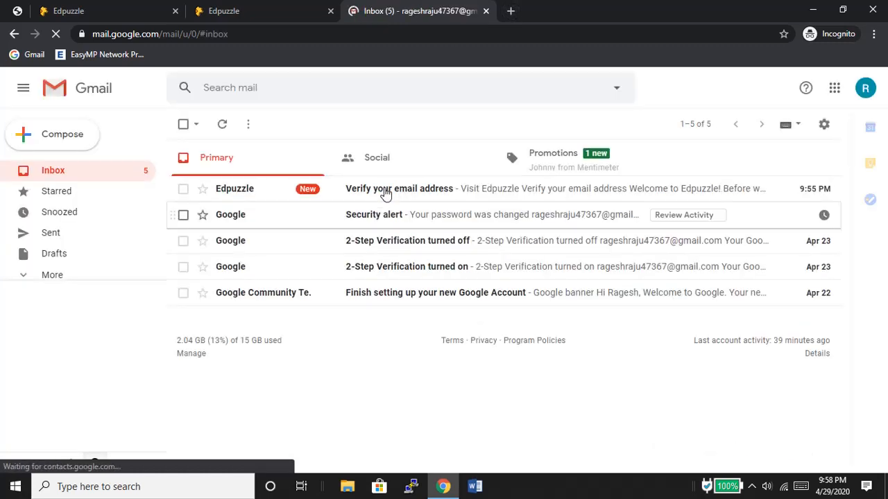
# Open Edpuzzle's "Verify your email address" message, verify the address and get started with the account.
pyautogui.click(386, 193)
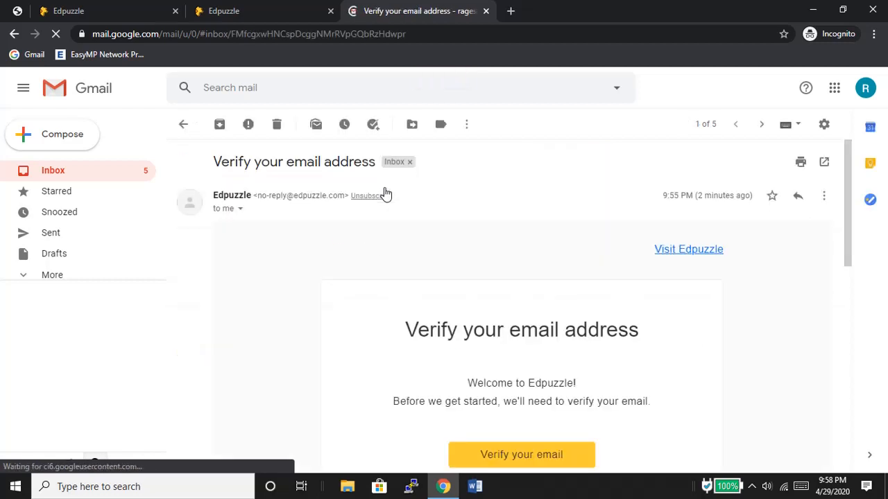
pyautogui.moveTo(848, 188); pyautogui.dragTo(847, 273)
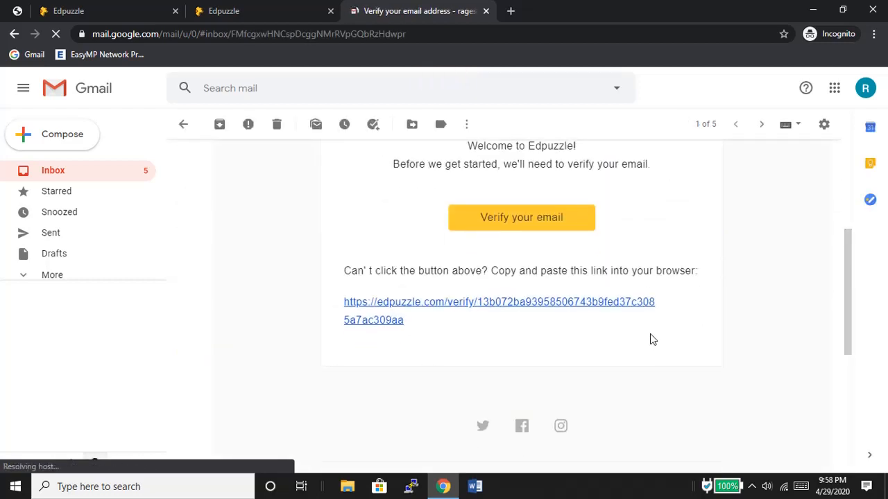
pyautogui.click(529, 220)
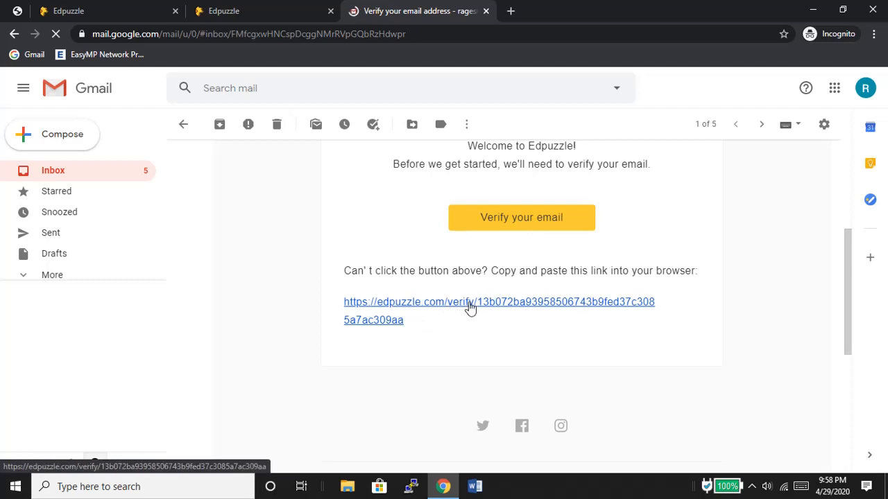
pyautogui.click(507, 222)
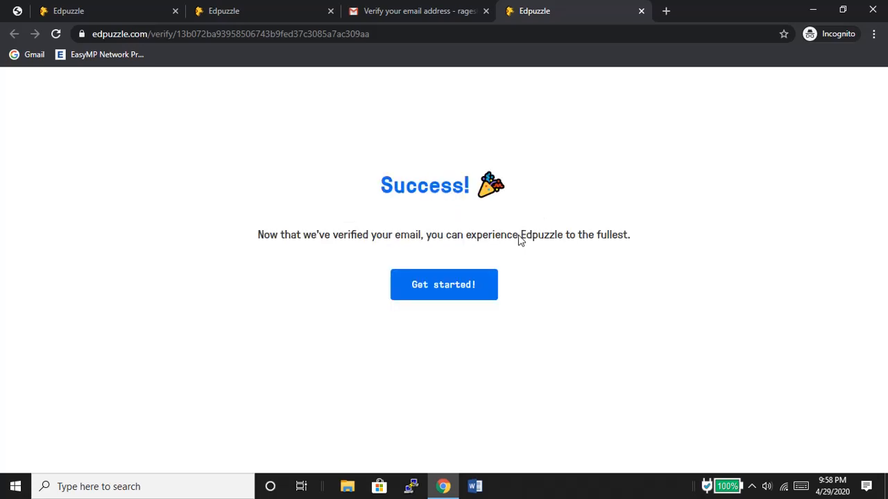
pyautogui.click(431, 298)
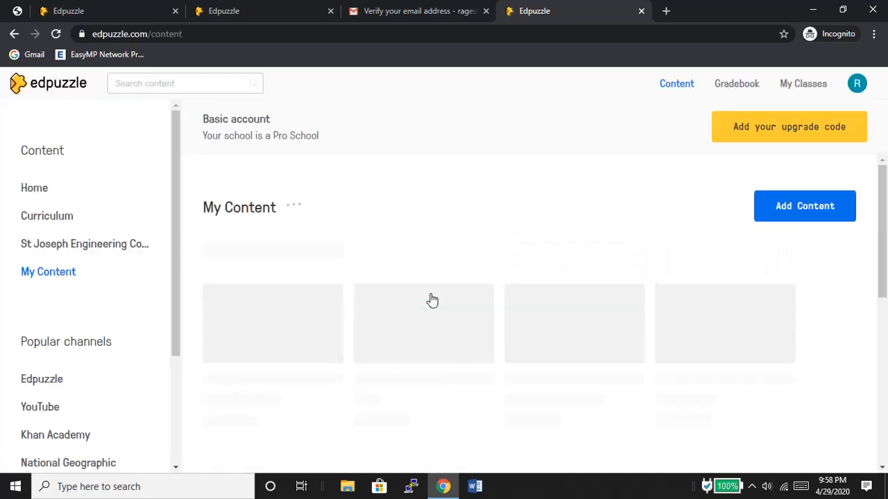
# Close the two older Edpuzzle tabs and return to the verified account's My Content page.
pyautogui.click(390, 9)
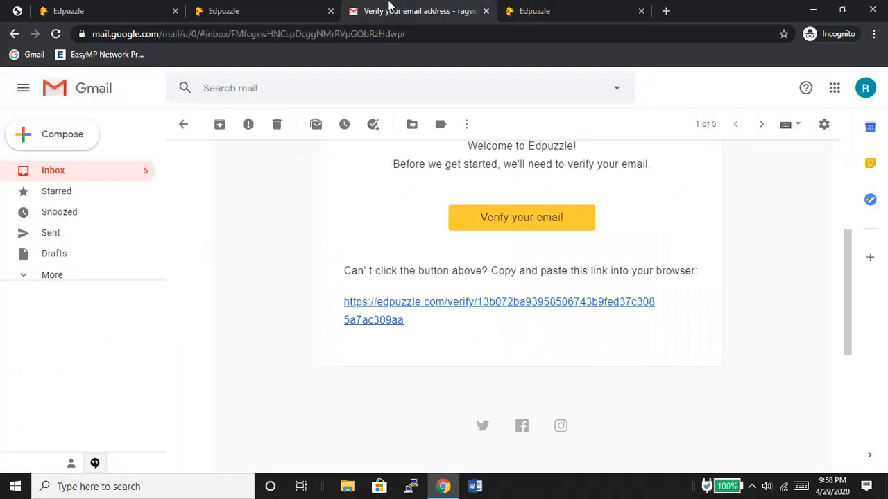
pyautogui.click(288, 7)
pyautogui.click(331, 11)
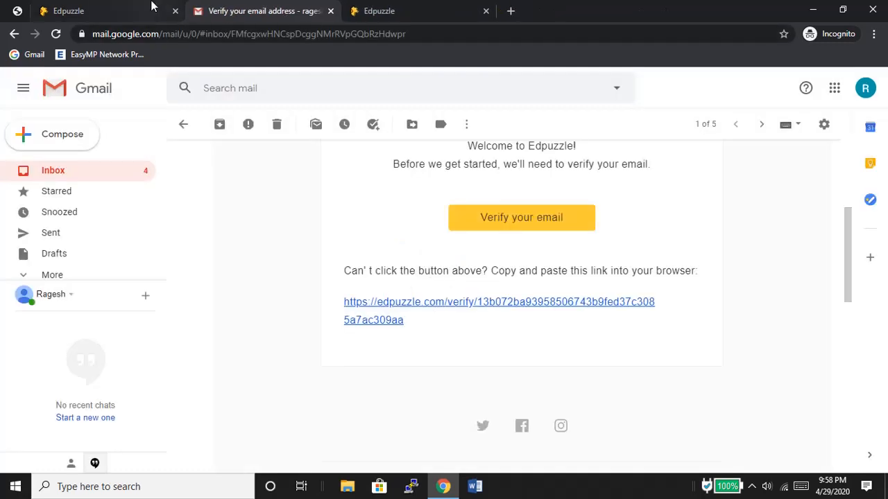
pyautogui.click(156, 10)
pyautogui.click(176, 11)
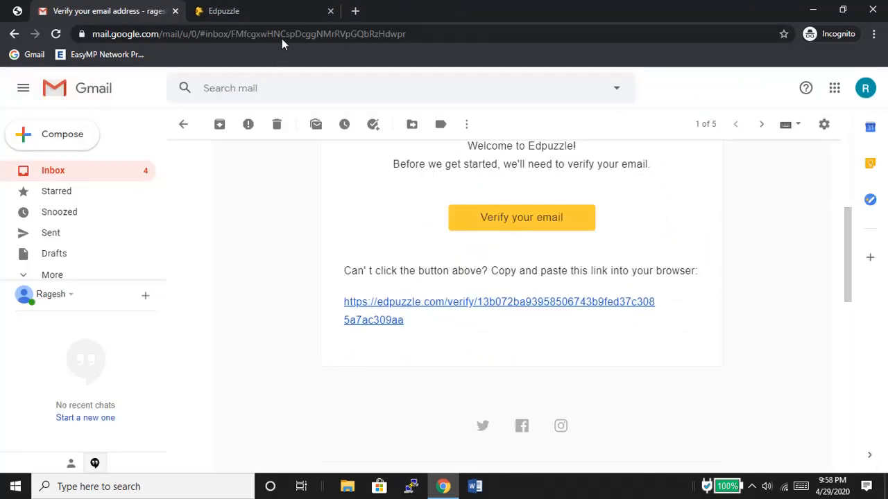
pyautogui.click(276, 7)
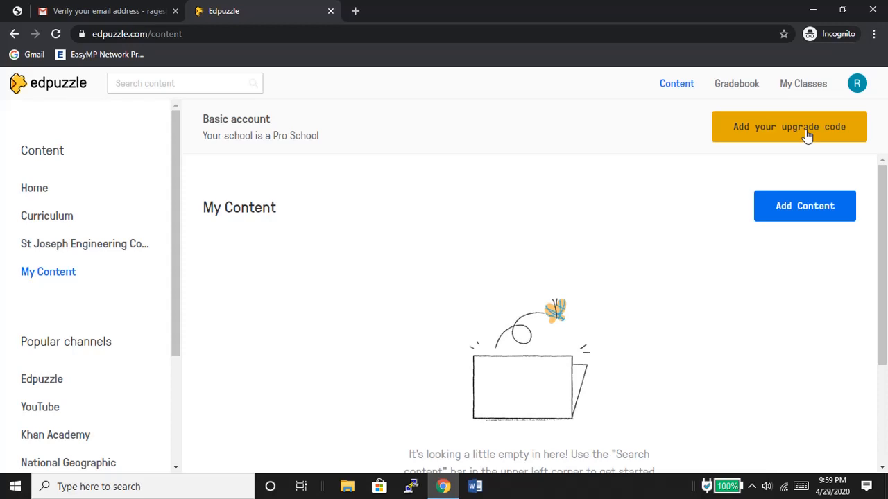
# Open the profile menu to examine the storage usage, upgrade code and help options.
pyautogui.click(856, 86)
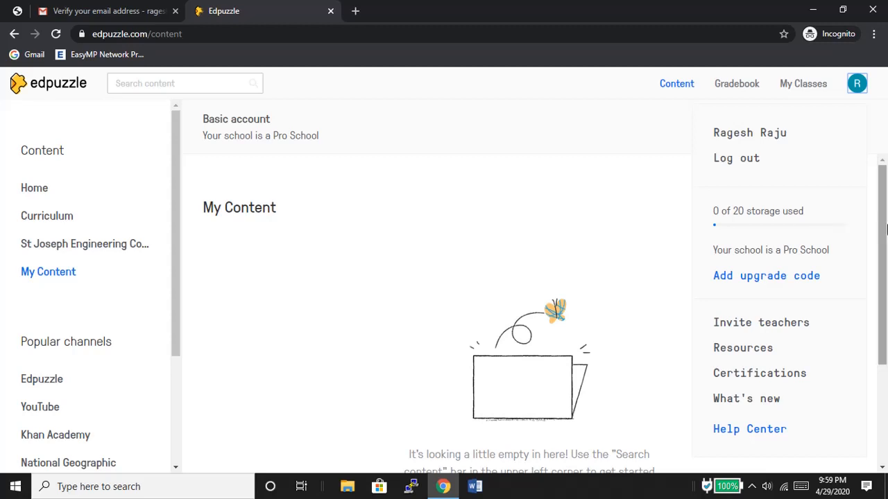
# Open the teacher invitation dialog to examine the referral options for earning storage space, and close it.
pyautogui.moveTo(887, 230)
pyautogui.mouseDown()
pyautogui.moveTo(886, 253)
pyautogui.moveTo(886, 239)
pyautogui.mouseUp()
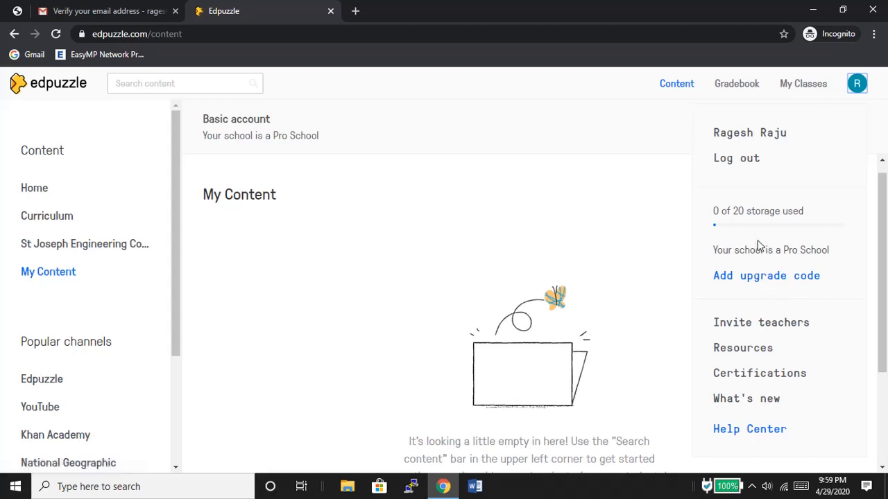
pyautogui.moveTo(885, 223)
pyautogui.mouseDown()
pyautogui.moveTo(885, 240)
pyautogui.moveTo(884, 215)
pyautogui.mouseUp()
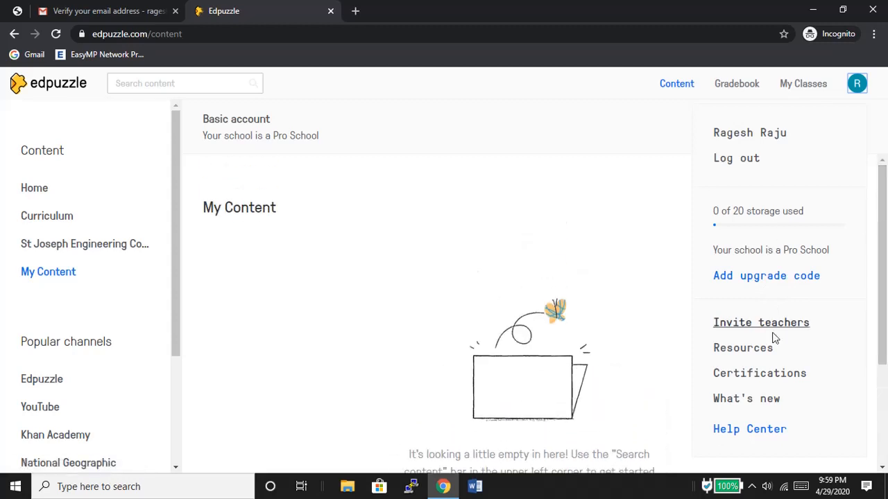
pyautogui.click(765, 332)
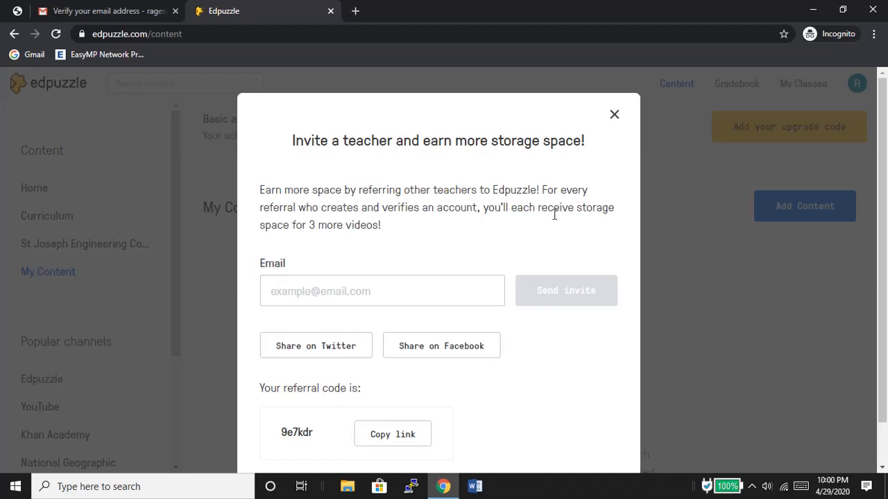
pyautogui.click(615, 116)
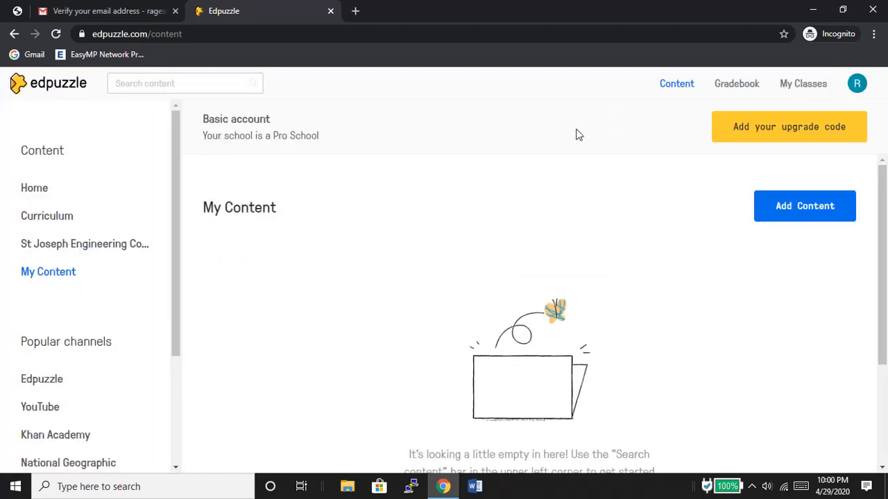
# Open the My Classes page to reach the options for adding a class.
pyautogui.moveTo(886, 191)
pyautogui.mouseDown()
pyautogui.moveTo(887, 214)
pyautogui.moveTo(887, 195)
pyautogui.mouseUp()
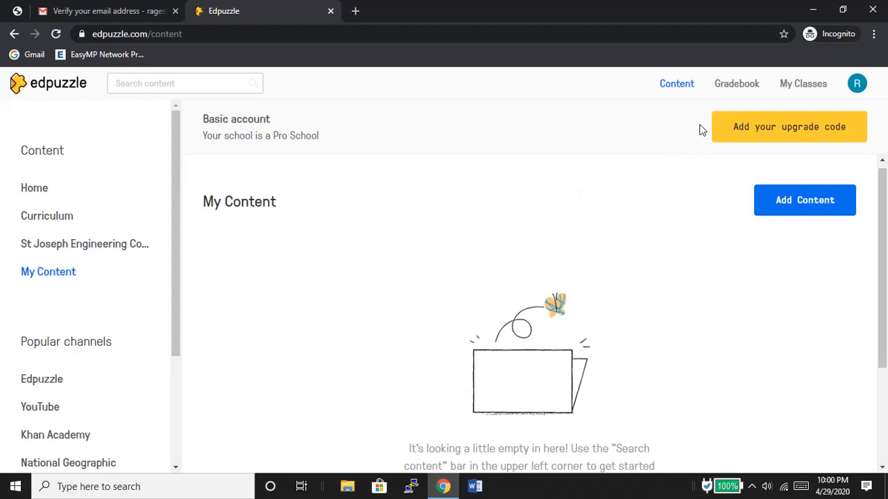
pyautogui.click(801, 92)
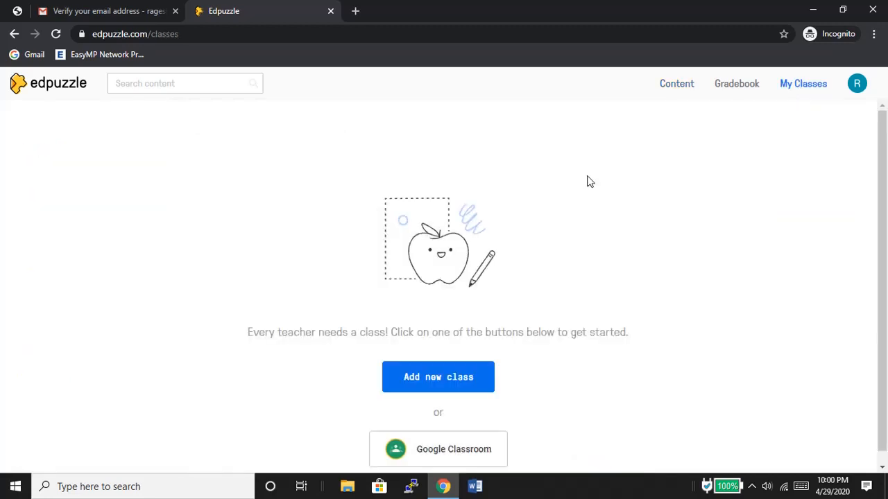
pyautogui.scroll(-1, 878, 208)
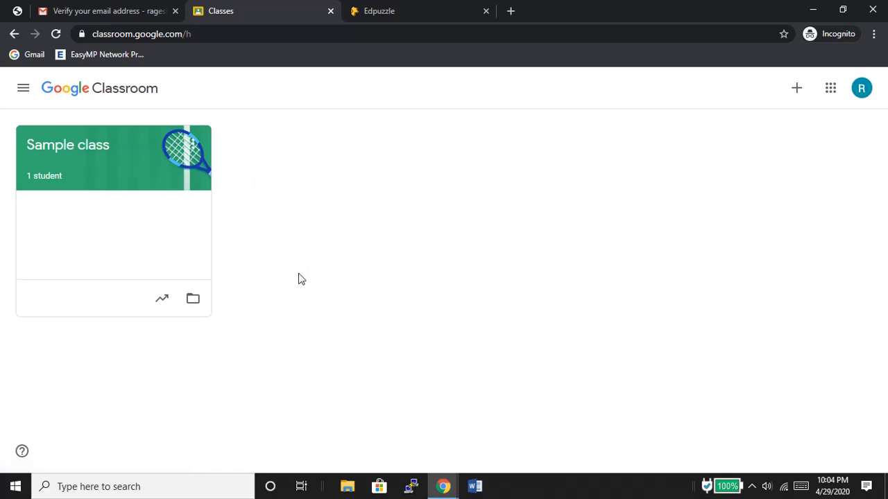
# Examine the teachers and students of Sample class in Google Classroom, and return to the Edpuzzle tab.
pyautogui.click(84, 151)
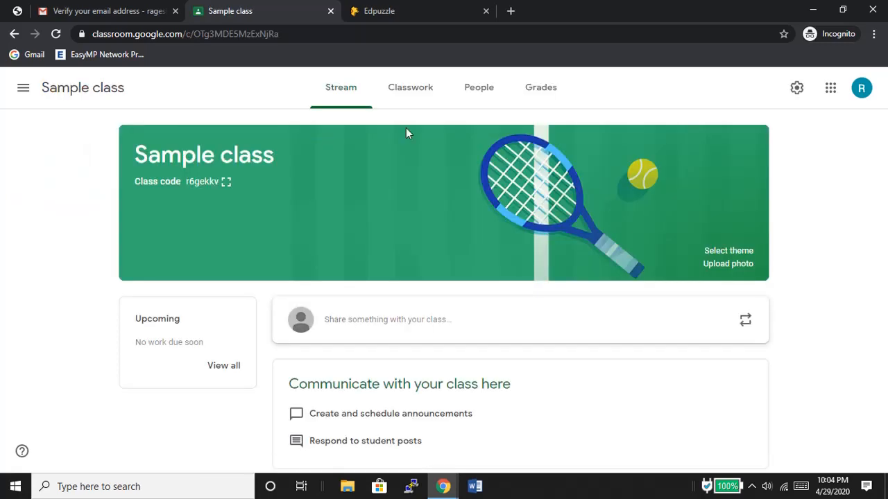
pyautogui.click(469, 91)
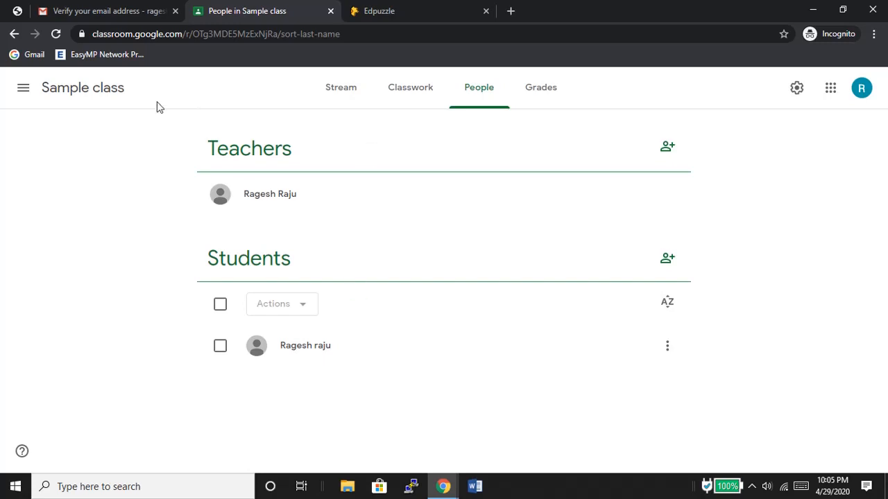
pyautogui.click(111, 93)
pyautogui.click(361, 12)
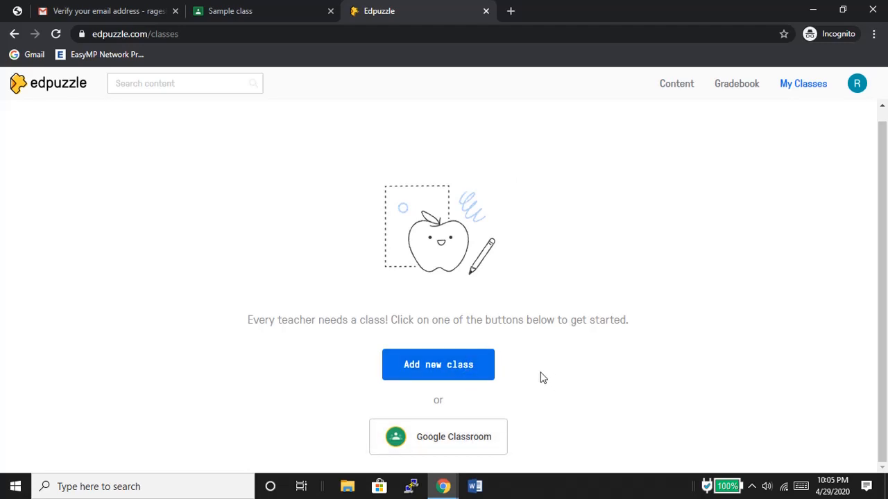
# Open the new class form and compare the descriptions of the Classic and Open class types.
pyautogui.click(462, 368)
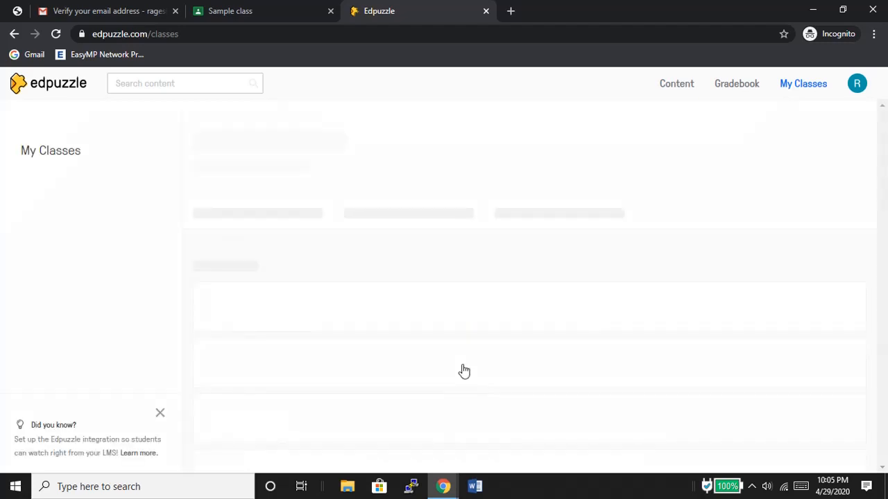
pyautogui.moveTo(885, 190); pyautogui.dragTo(887, 215)
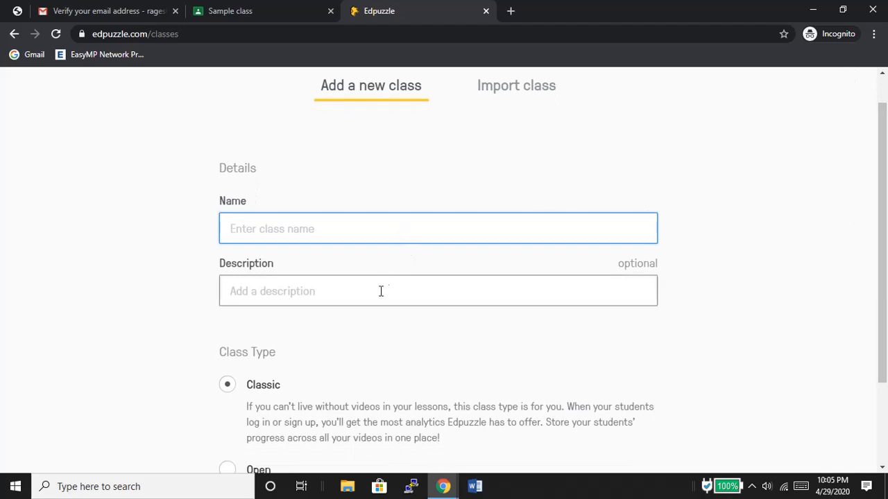
pyautogui.moveTo(879, 283); pyautogui.dragTo(887, 333)
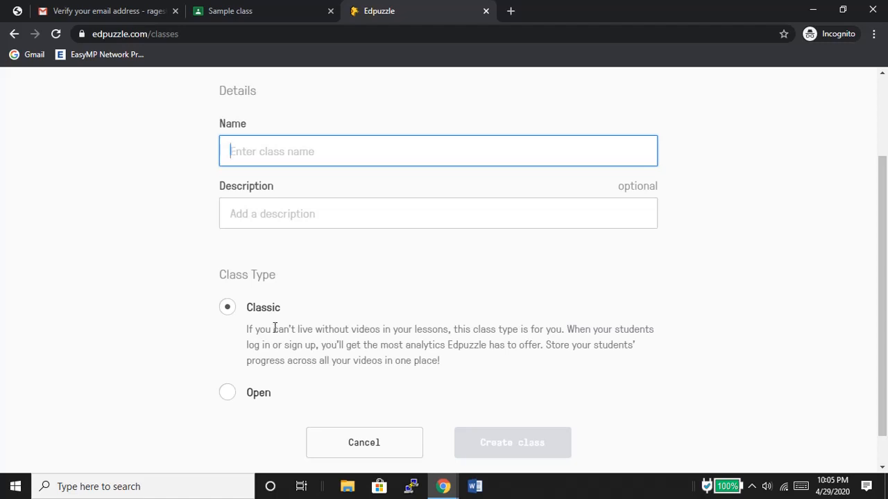
pyautogui.click(228, 393)
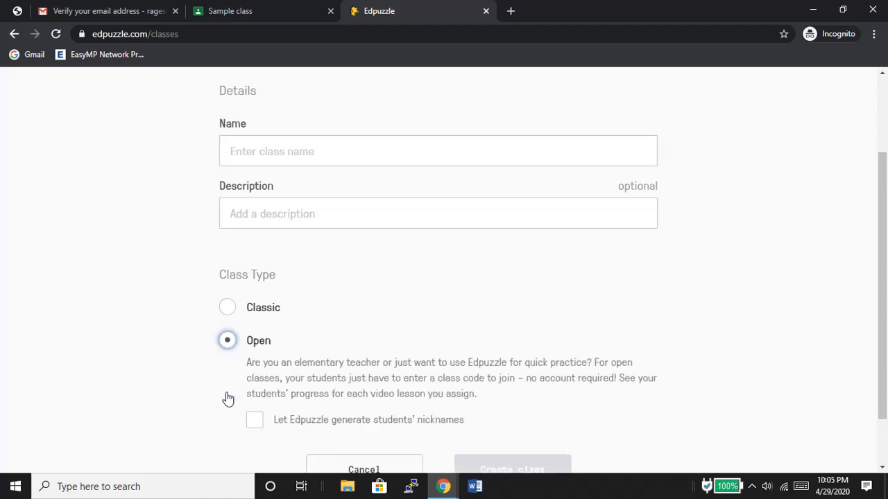
pyautogui.click(230, 309)
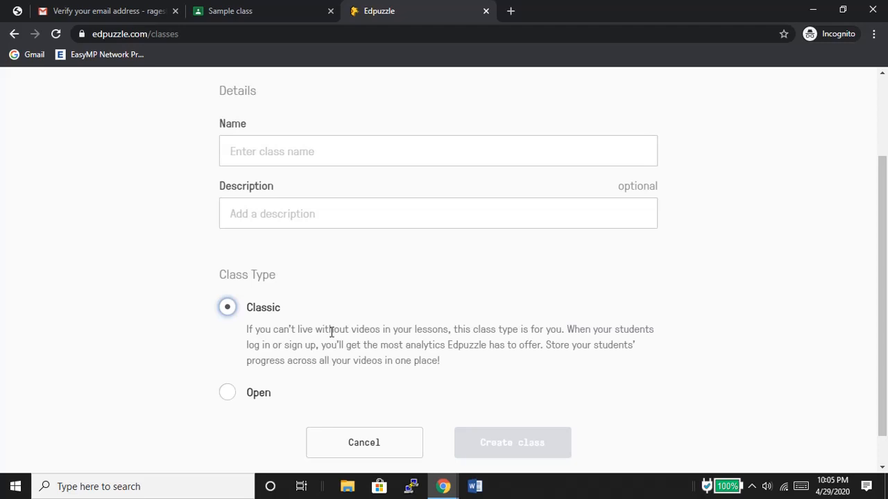
pyautogui.click(229, 397)
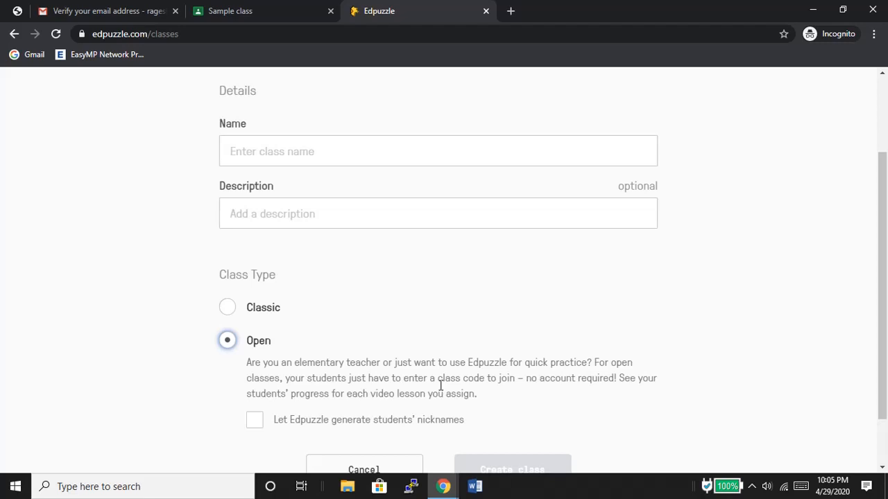
pyautogui.click(273, 311)
pyautogui.click(230, 310)
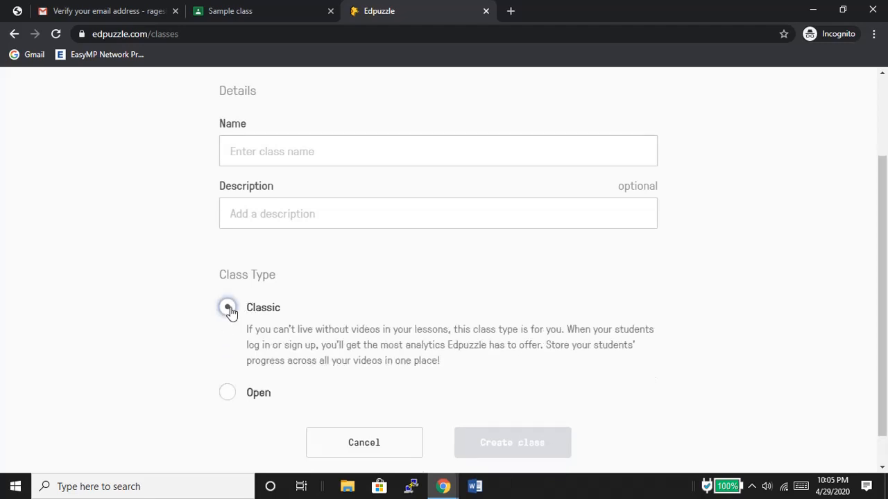
pyautogui.click(228, 398)
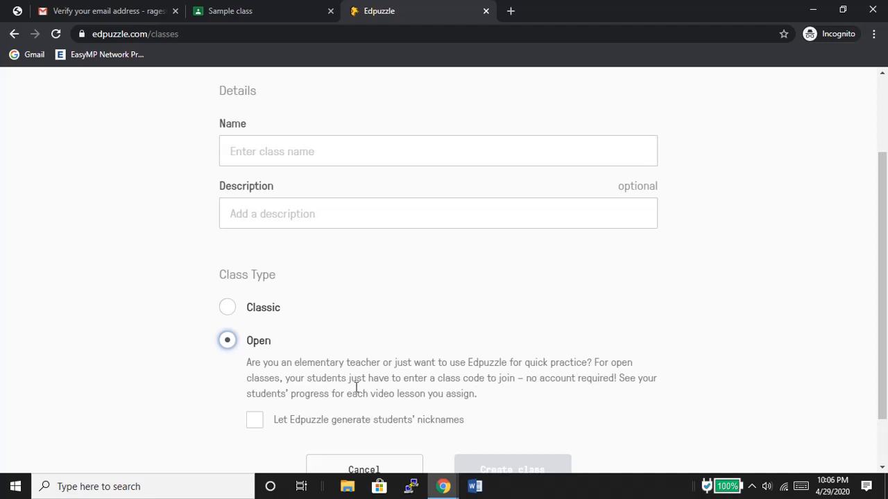
# Check the import class option, review the new class form again, and close it without creating a class.
pyautogui.scroll(1, 887, 219)
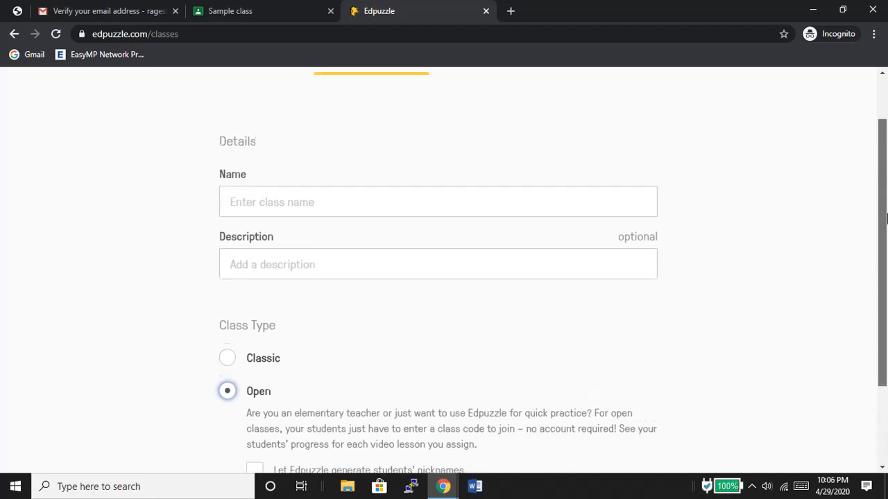
pyautogui.scroll(1, 886, 220)
pyautogui.click(510, 133)
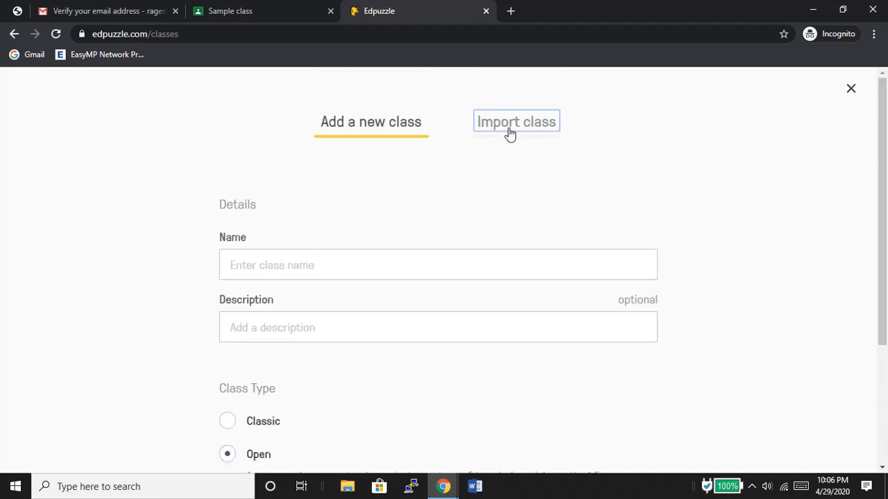
pyautogui.click(382, 127)
pyautogui.scroll(-1, 885, 351)
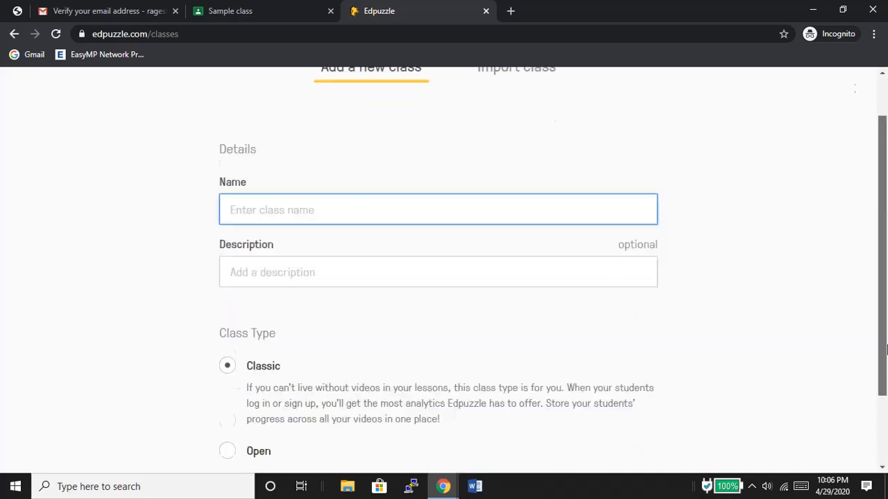
pyautogui.scroll(-2, 886, 351)
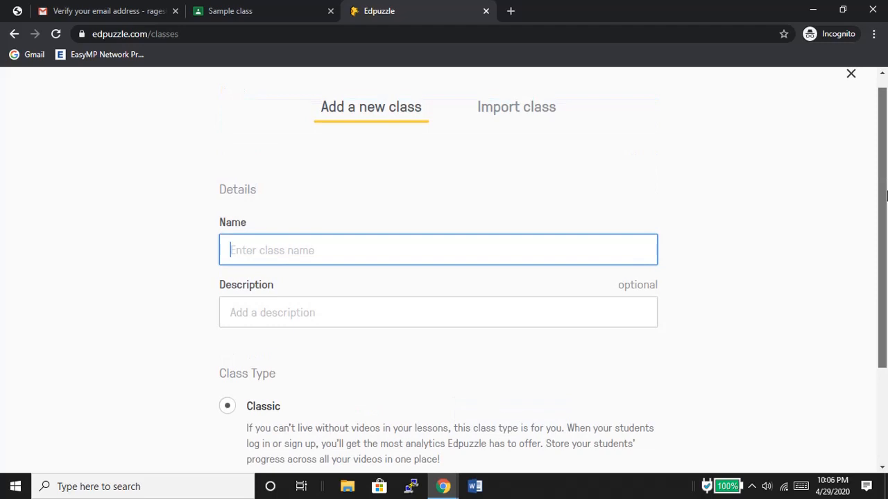
pyautogui.scroll(1, 887, 196)
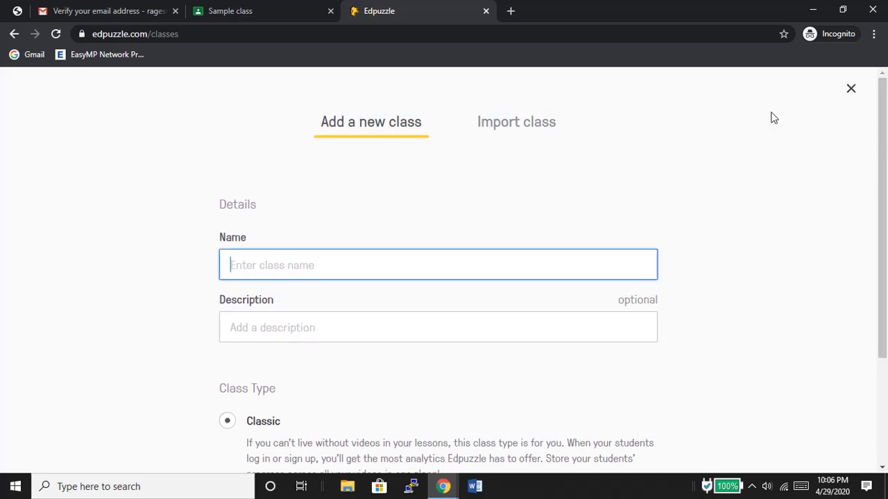
pyautogui.click(851, 91)
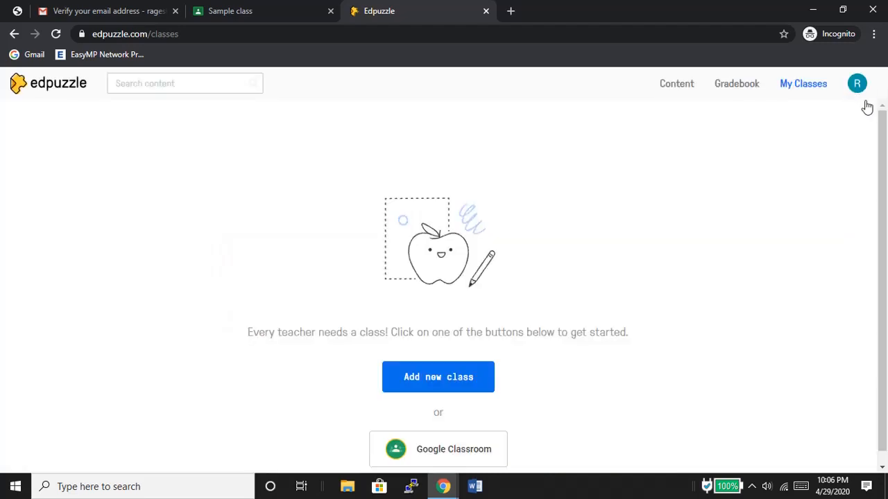
# Start the Google Classroom import and answer the parental consent question with "No. It's not required by my local laws".
pyautogui.scroll(-1, 886, 337)
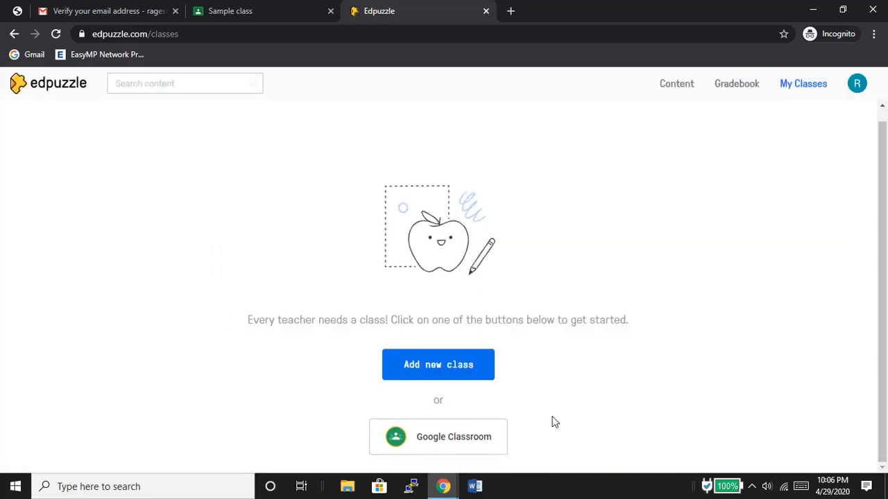
pyautogui.click(457, 440)
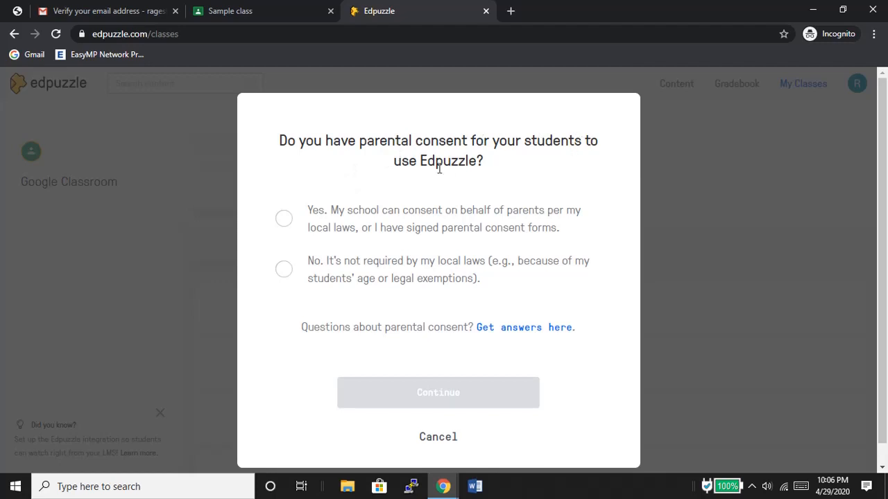
pyautogui.click(284, 218)
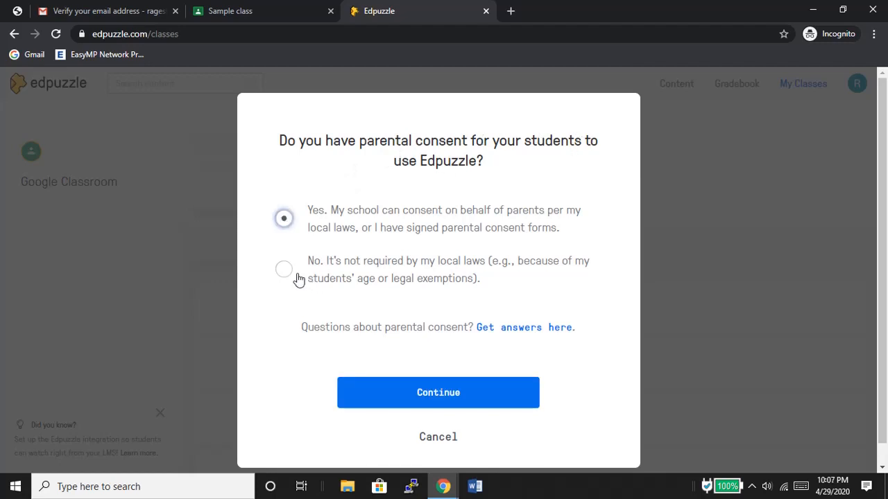
pyautogui.moveTo(292, 273); pyautogui.dragTo(289, 272)
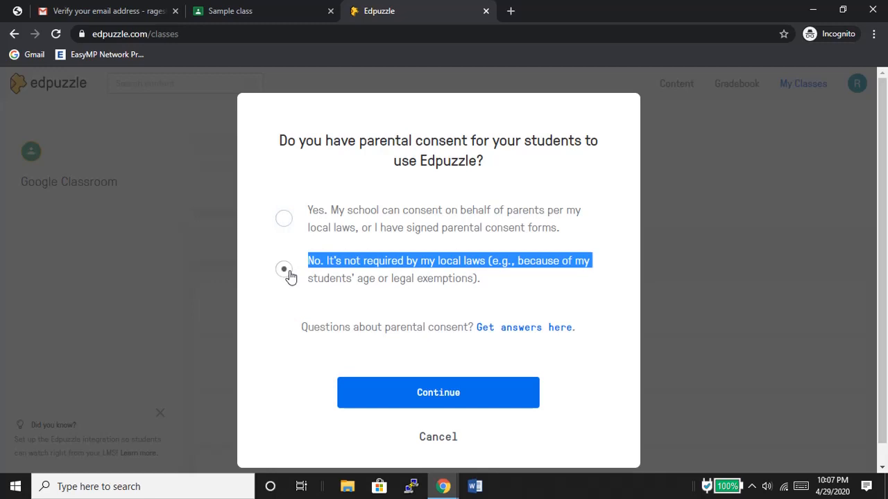
pyautogui.click(419, 243)
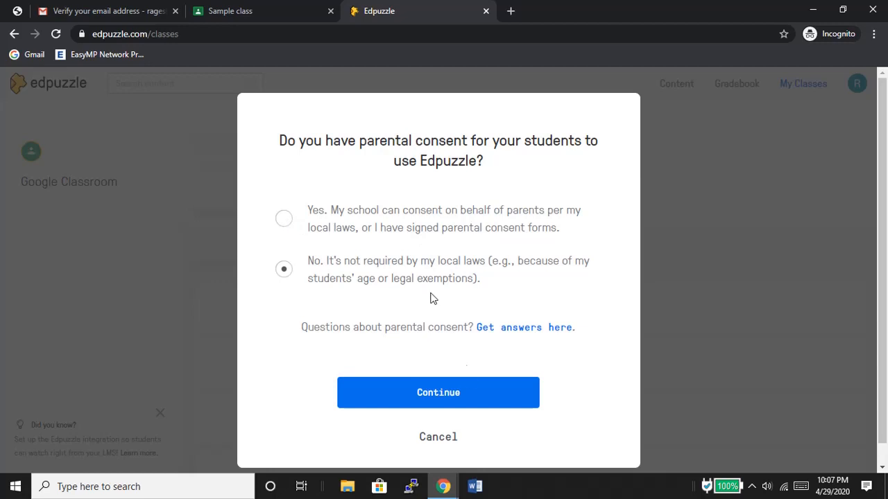
pyautogui.click(451, 394)
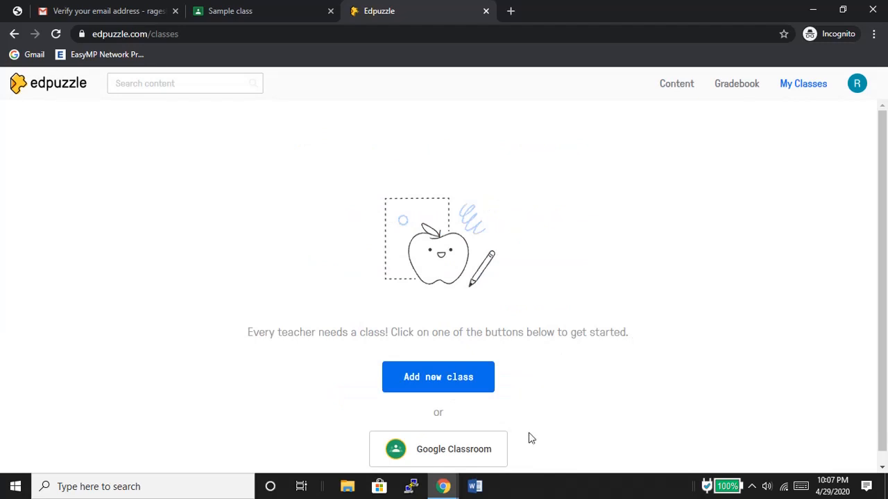
# Connect Google Classroom with the teacher's Google account and allow Edpuzzle access to its classes, rosters and course work.
pyautogui.click(487, 454)
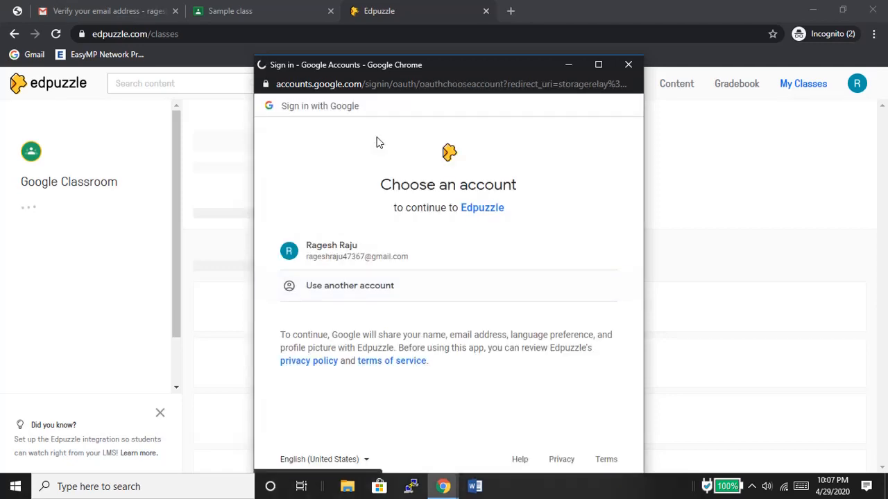
pyautogui.click(368, 260)
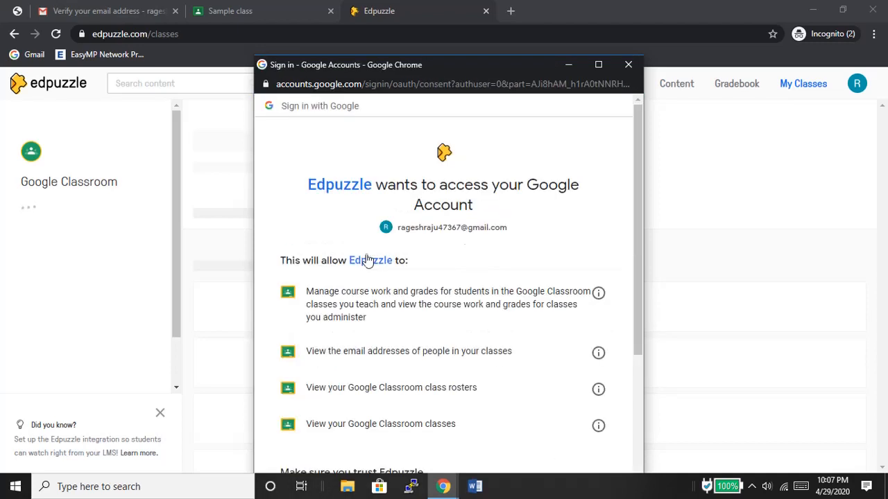
pyautogui.moveTo(640, 241); pyautogui.dragTo(640, 287)
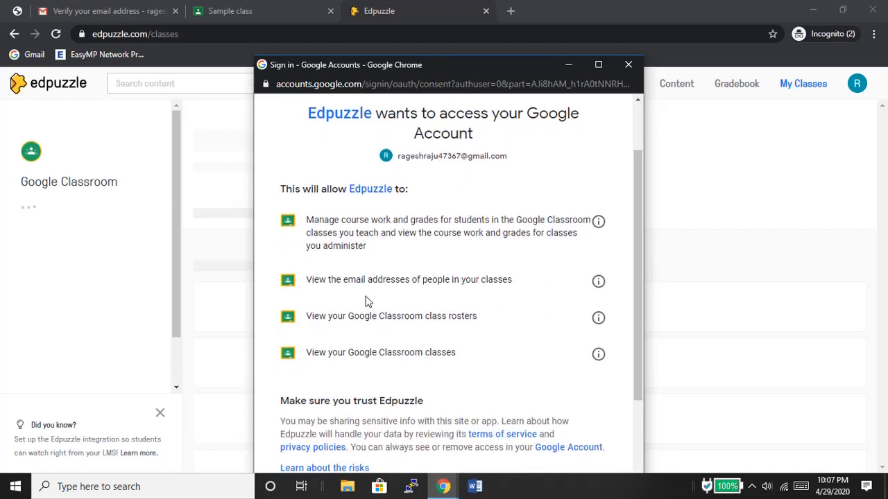
pyautogui.moveTo(638, 289); pyautogui.dragTo(638, 369)
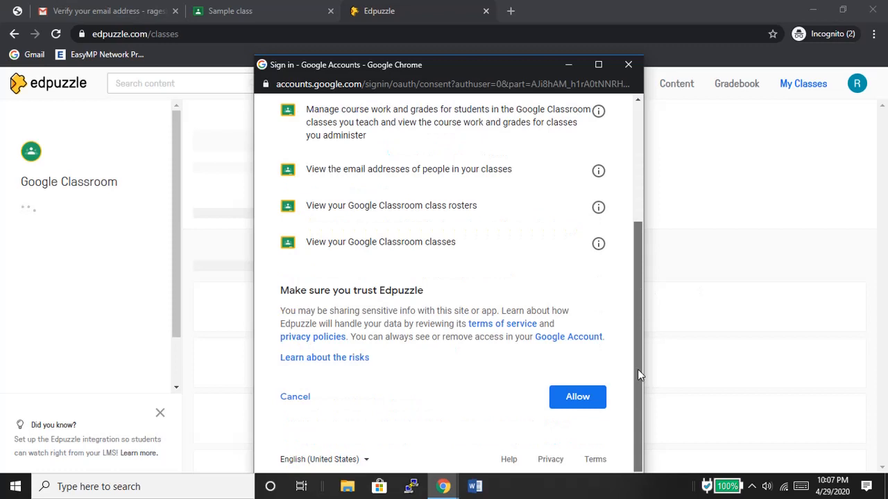
pyautogui.click(589, 411)
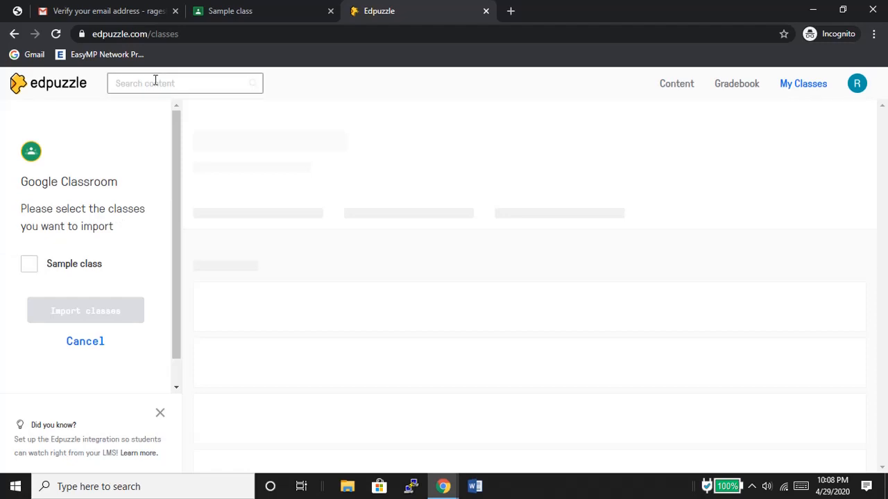
# Select "Sample class" from the Google Classroom list and import it into Edpuzzle.
pyautogui.click(243, 6)
pyautogui.click(423, 7)
pyautogui.click(29, 267)
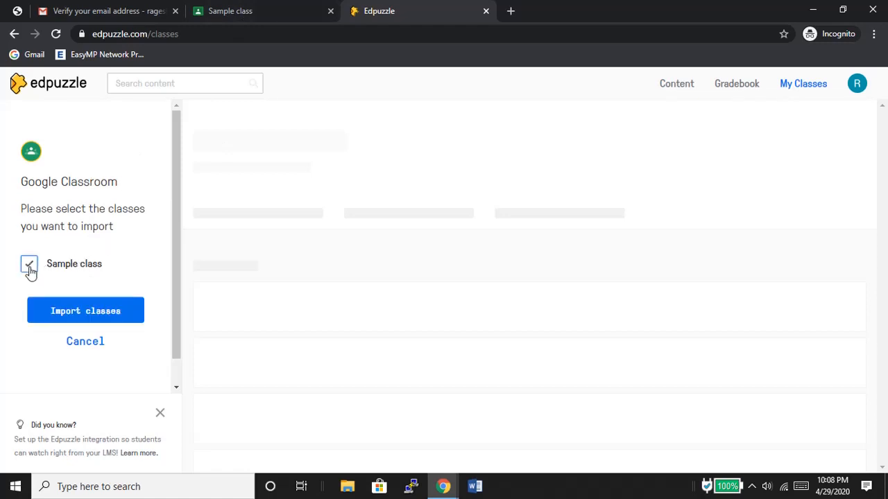
pyautogui.click(101, 322)
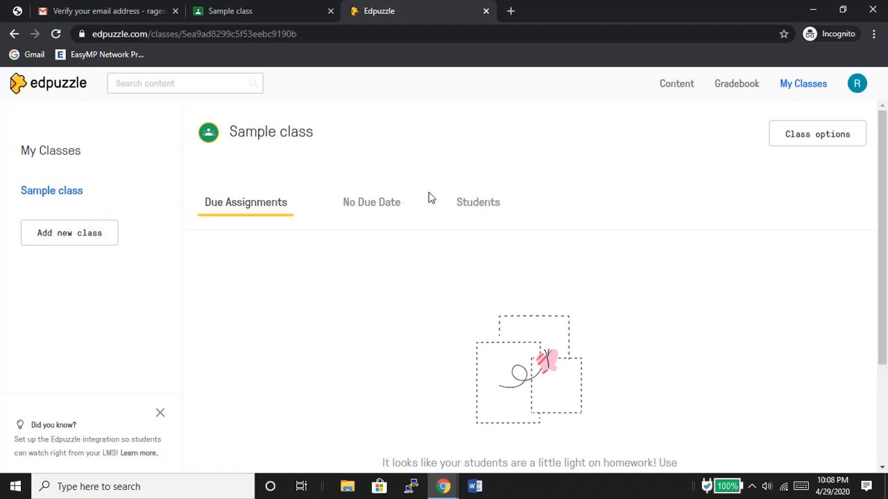
# Review the imported class's No Due Date and Students sections, and compare its student list with the People page in Google Classroom.
pyautogui.click(353, 208)
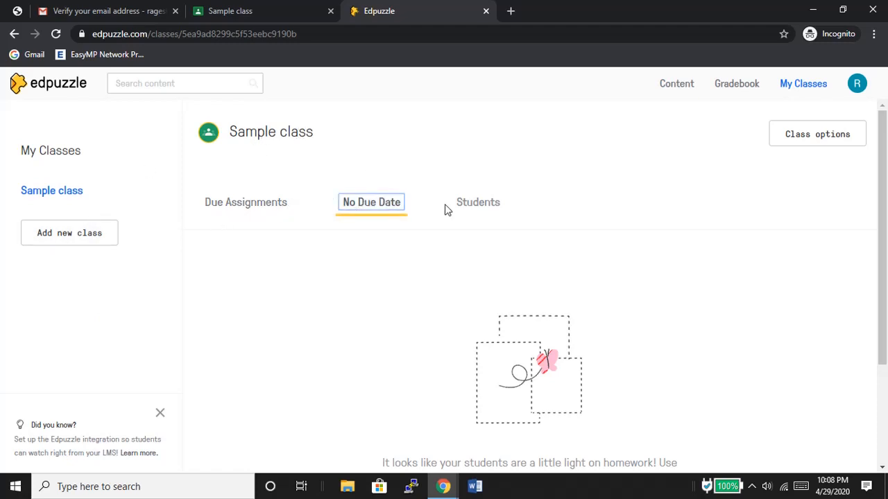
pyautogui.click(469, 208)
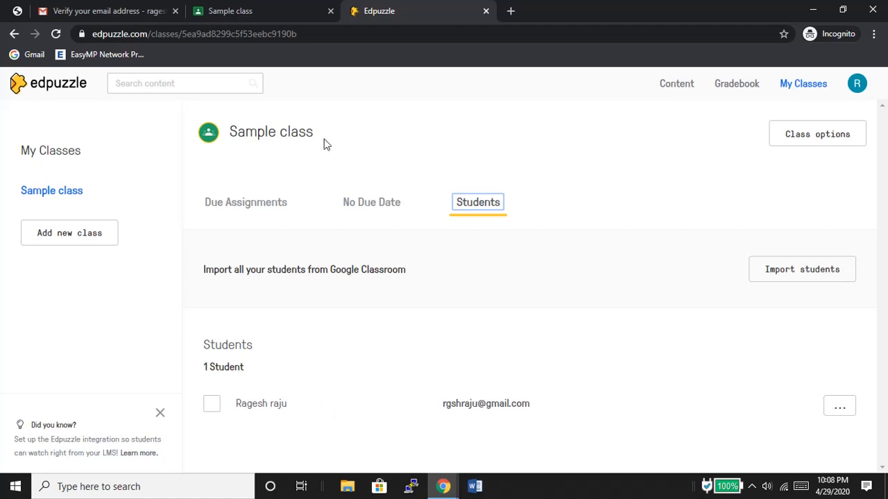
pyautogui.click(290, 9)
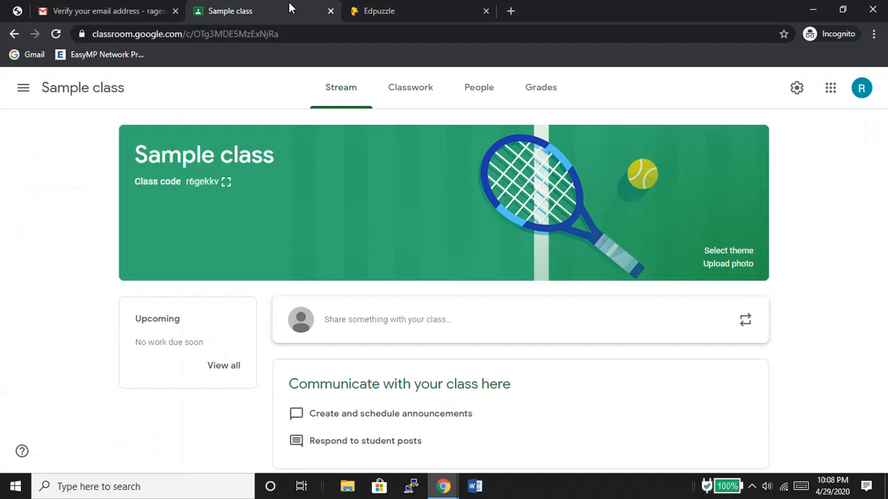
pyautogui.click(475, 91)
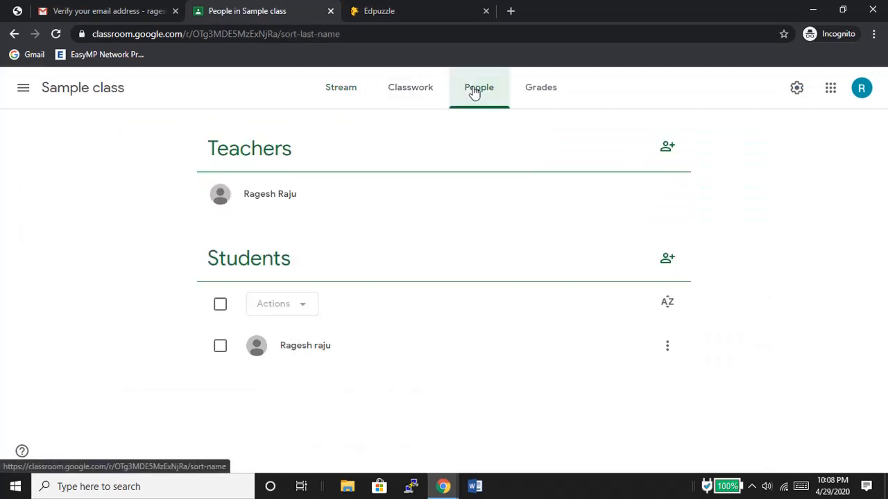
pyautogui.click(434, 7)
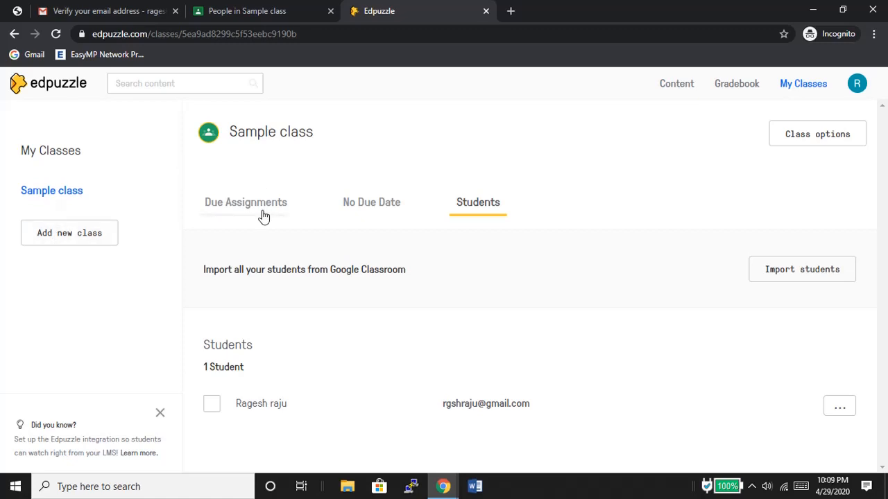
pyautogui.click(375, 204)
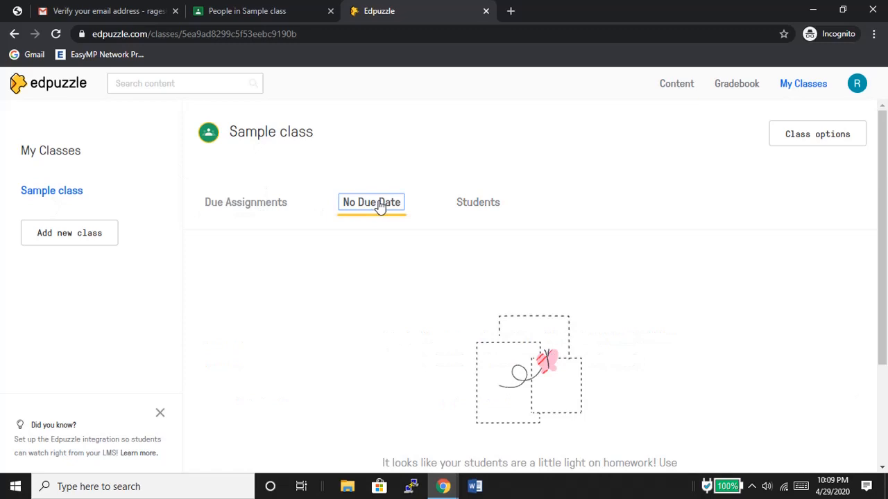
pyautogui.click(476, 204)
pyautogui.click(291, 10)
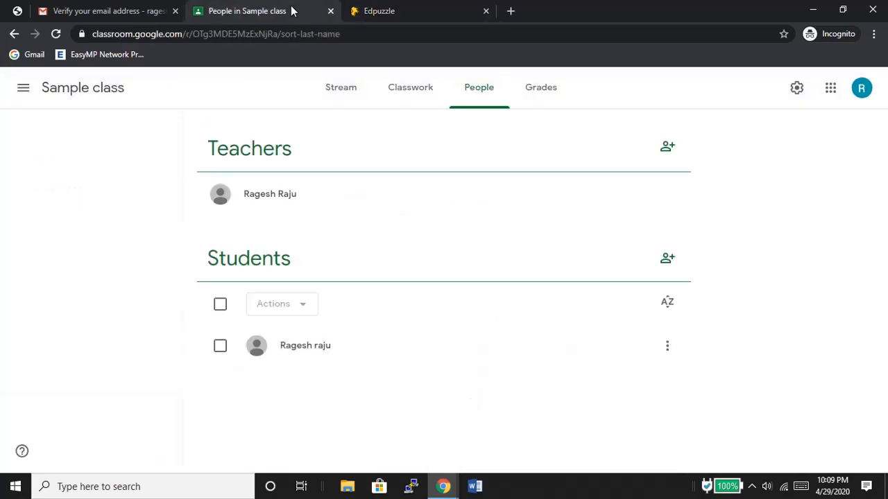
pyautogui.click(432, 7)
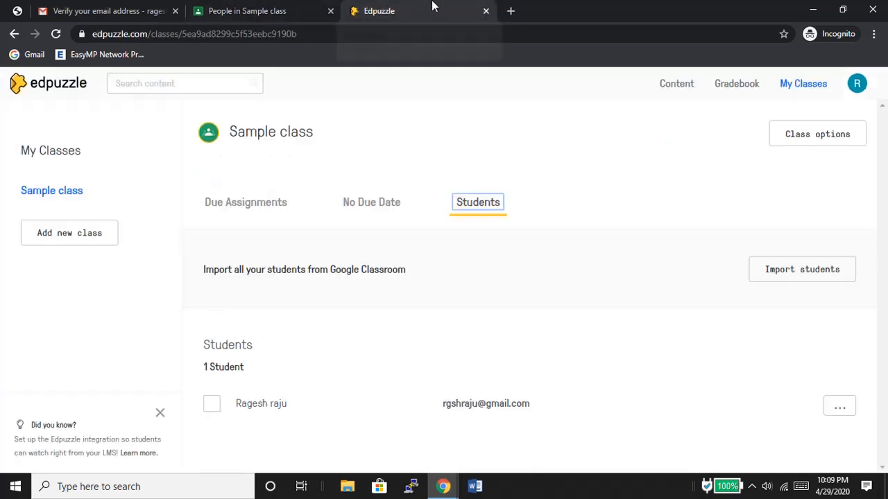
# Import the class's students from Google Classroom, and view the class options without changing them.
pyautogui.click(791, 280)
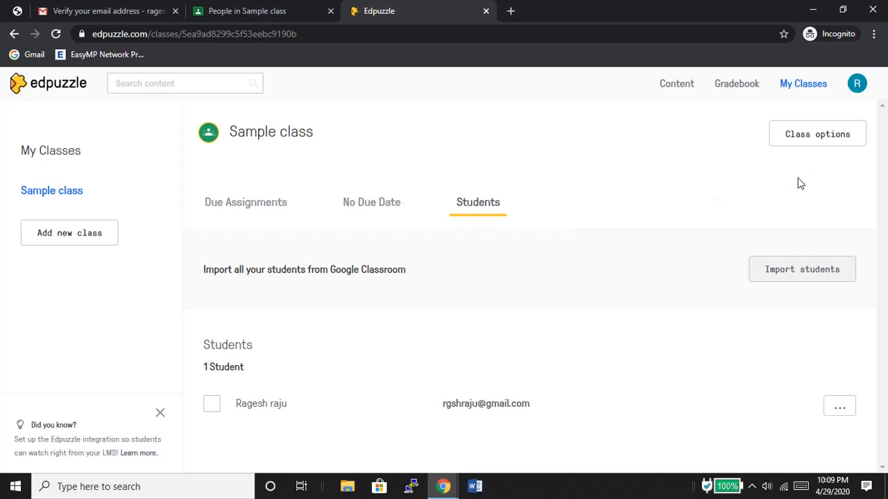
pyautogui.click(803, 140)
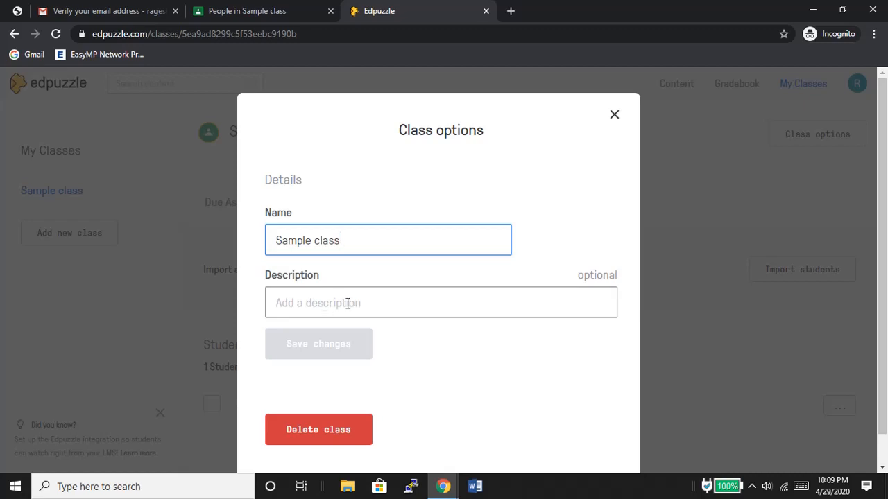
pyautogui.click(614, 114)
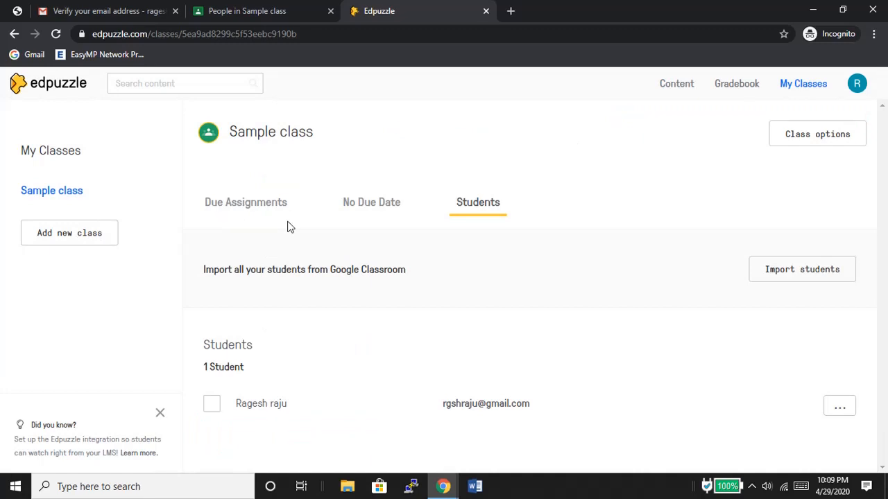
# Open the Content home page and browse the trending videos for Computers, Karnataka and India.
pyautogui.click(685, 92)
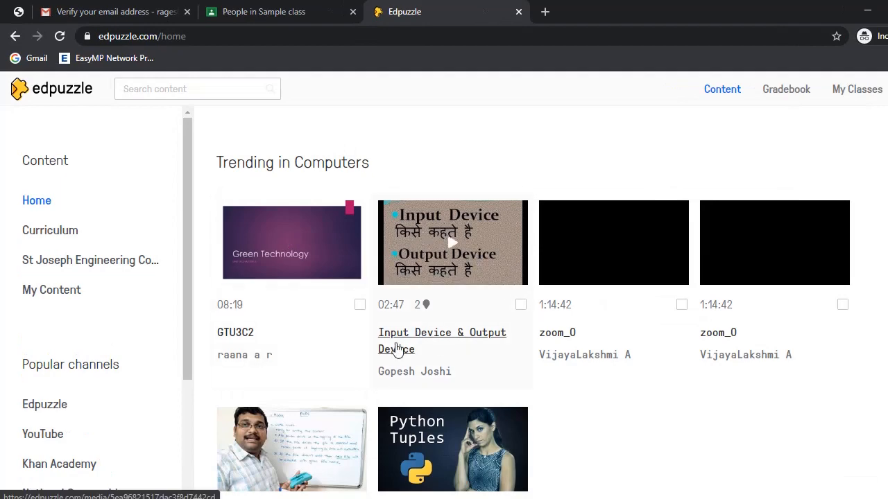
pyautogui.scroll(-1, 406, 347)
pyautogui.scroll(-3, 533, 313)
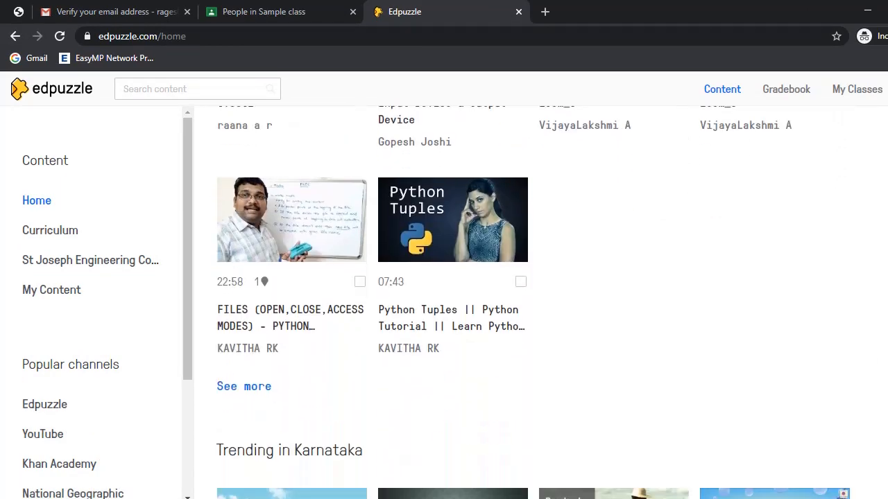
pyautogui.scroll(4, 533, 312)
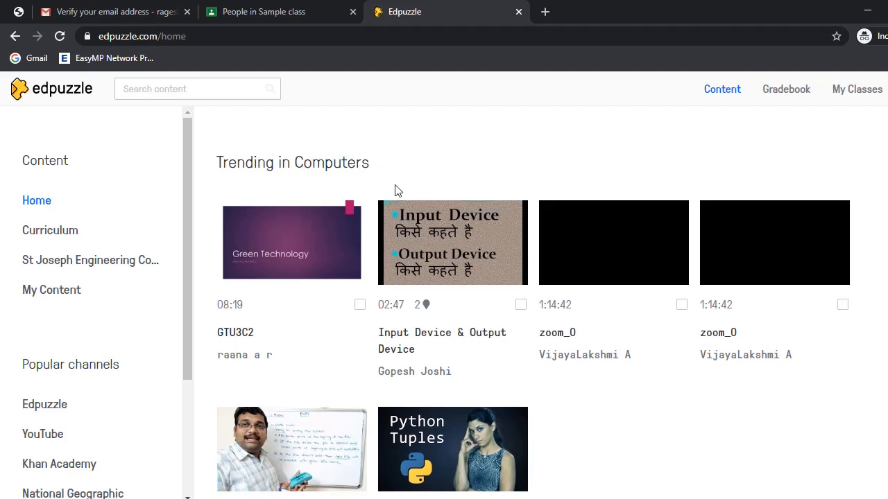
pyautogui.scroll(-5, 533, 312)
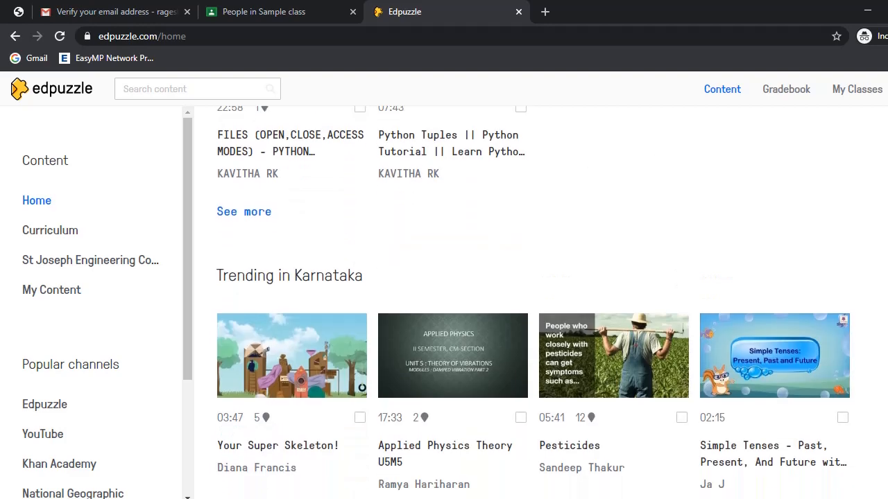
pyautogui.scroll(-4, 532, 302)
pyautogui.scroll(-7, 533, 302)
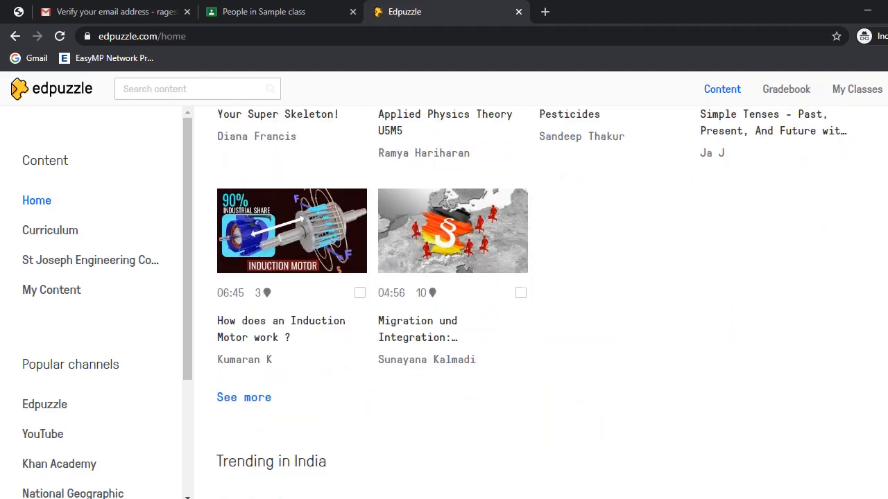
pyautogui.scroll(-10, 691, 198)
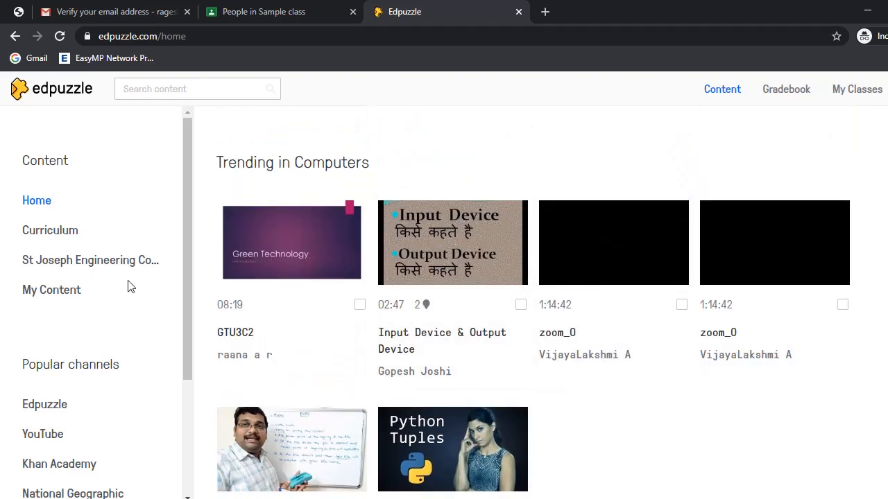
# Browse the videos in the Edpuzzle, YouTube and Khan Academy popular channels.
pyautogui.click(46, 412)
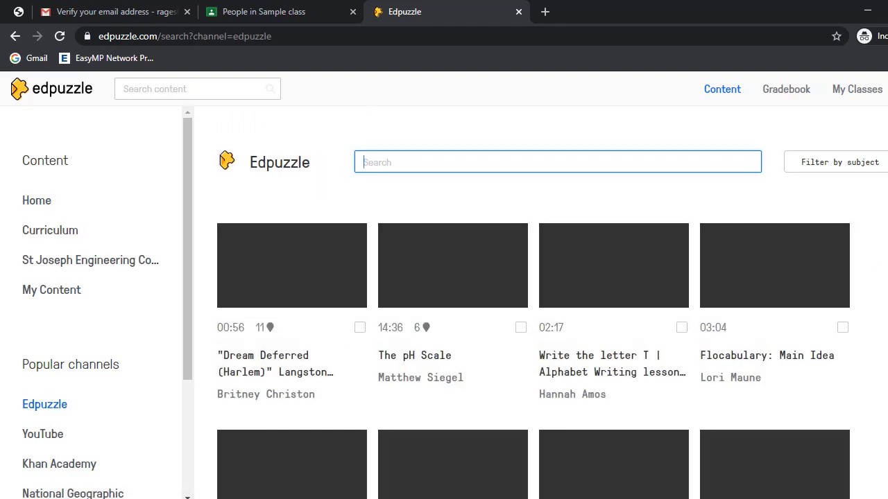
pyautogui.scroll(-7, 533, 302)
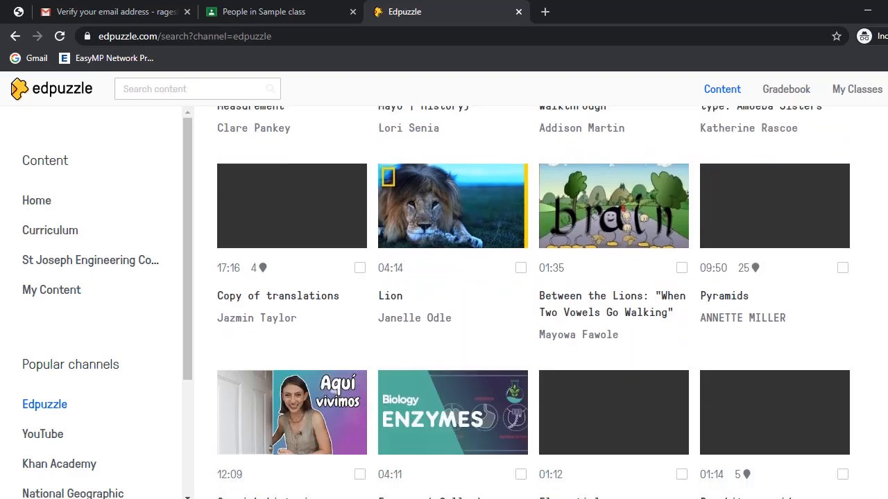
pyautogui.scroll(7, 533, 303)
pyautogui.click(50, 439)
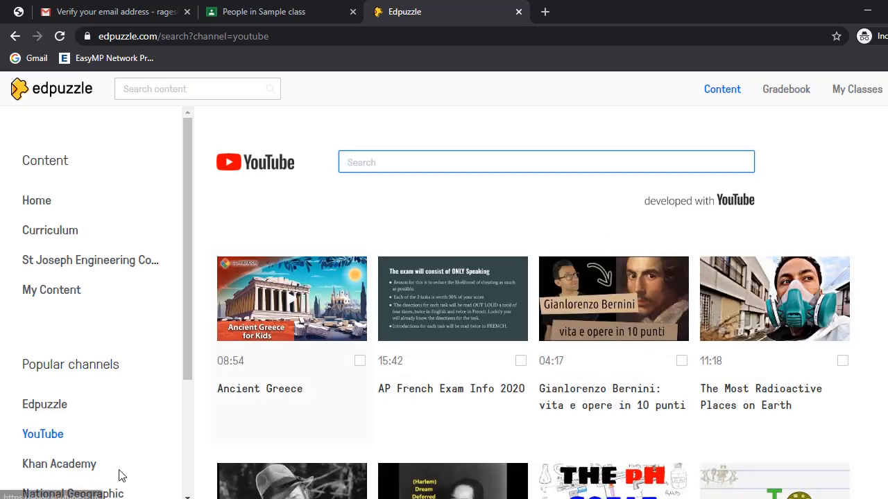
pyautogui.click(82, 469)
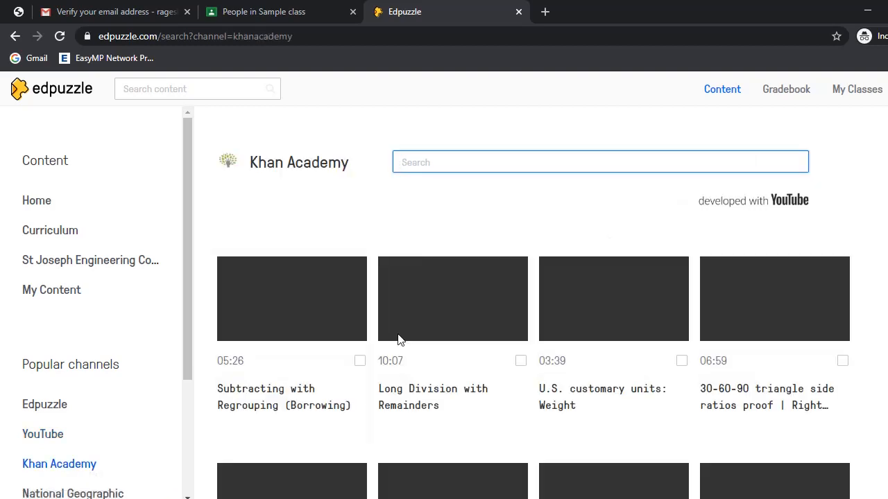
# Search the YouTube channel for "SJEC Lectures: Big Data".
pyautogui.click(52, 437)
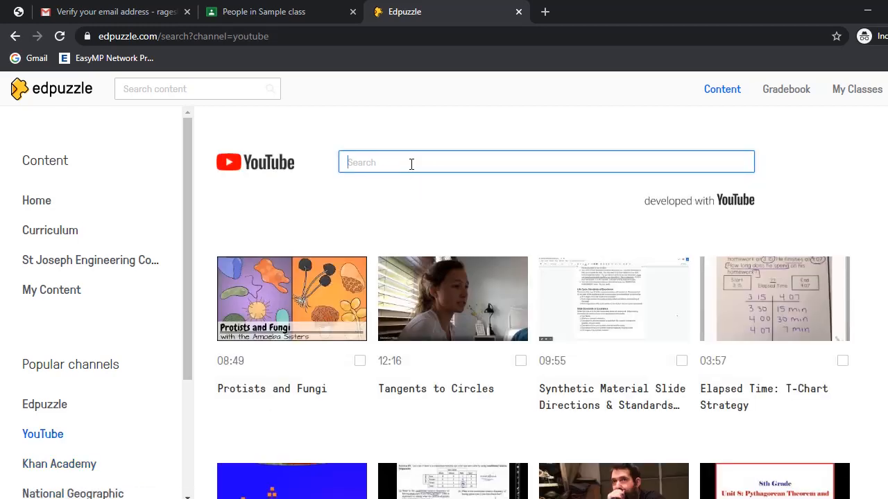
pyautogui.write('SJEC Lectures: ')
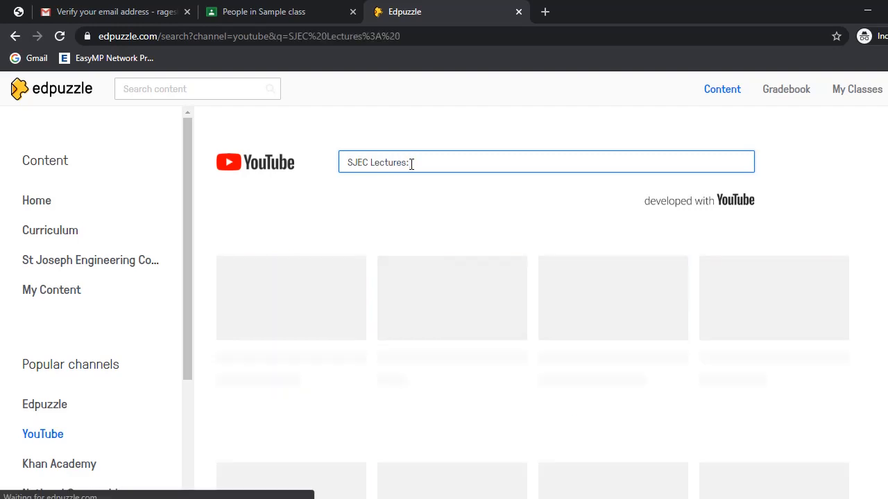
pyautogui.write('Big Data')
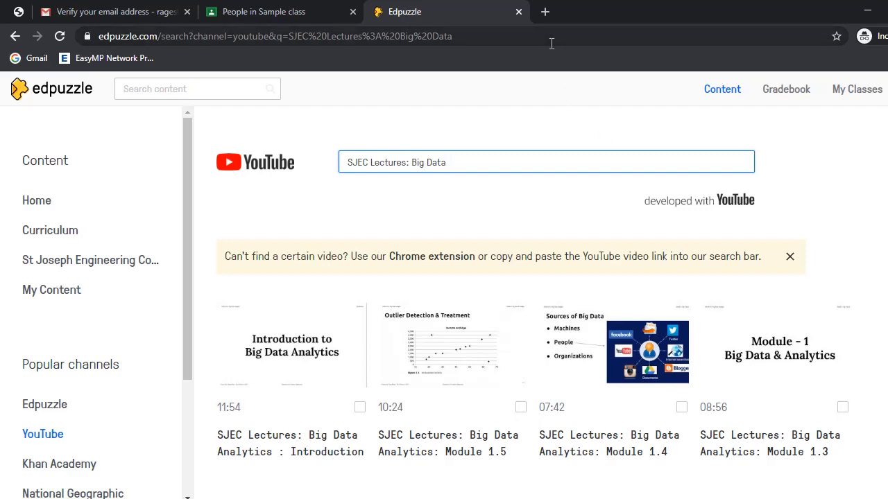
# Open the YouTube video "SJEC Lectures: Big Data Analytics: Module 1.4" in a separate browser tab.
pyautogui.click(545, 12)
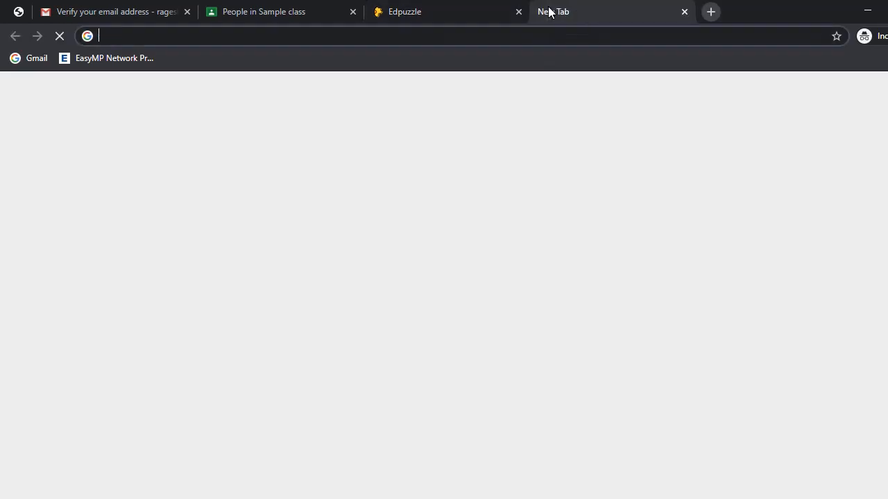
pyautogui.write('j')
pyautogui.press('BackSpace')
pyautogui.write('SJE')
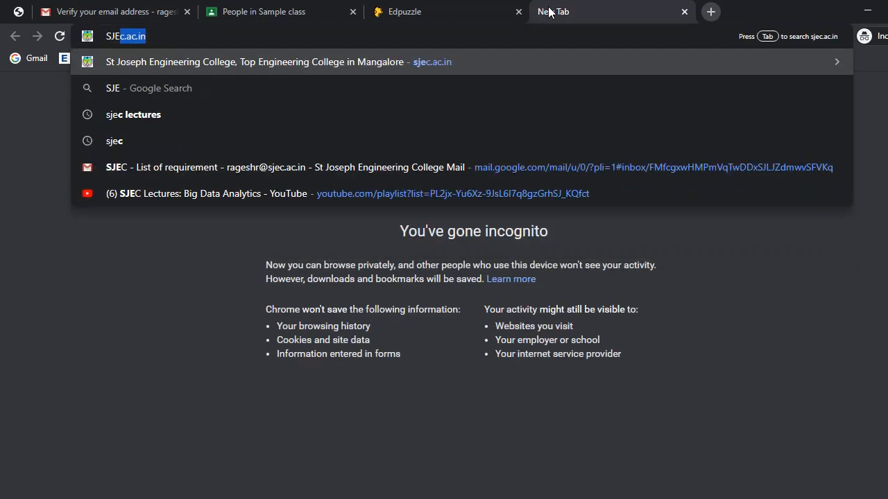
pyautogui.write('C LEctur')
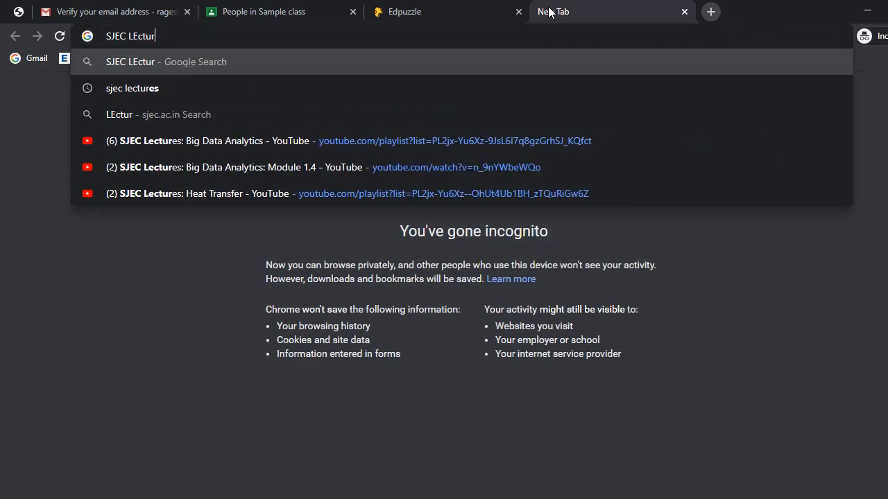
pyautogui.write('es: ')
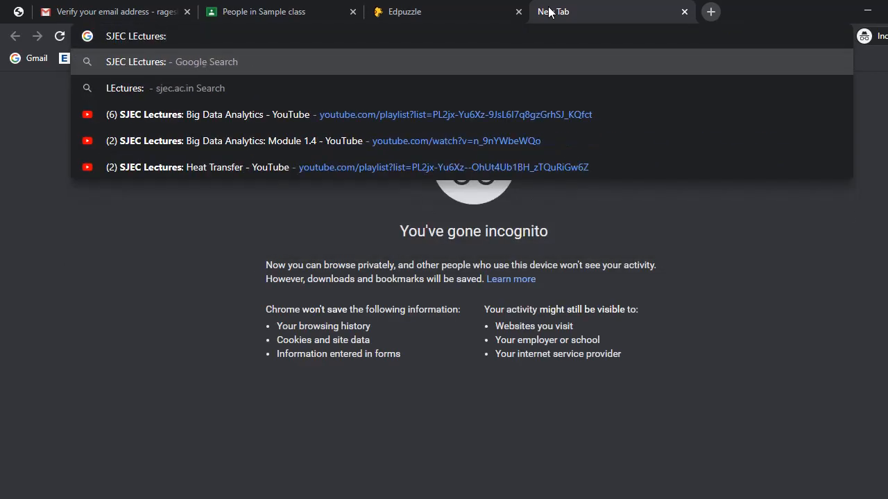
pyautogui.write('B')
pyautogui.press('Down')
pyautogui.press('Down')
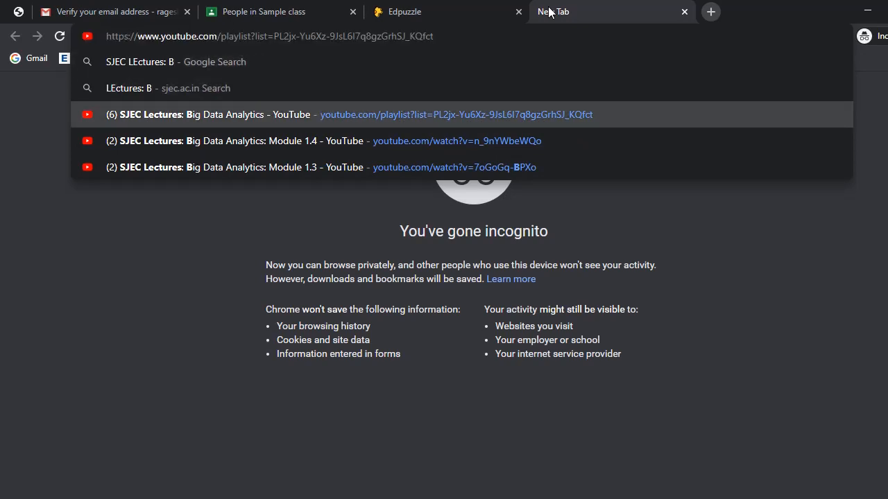
pyautogui.press('Down')
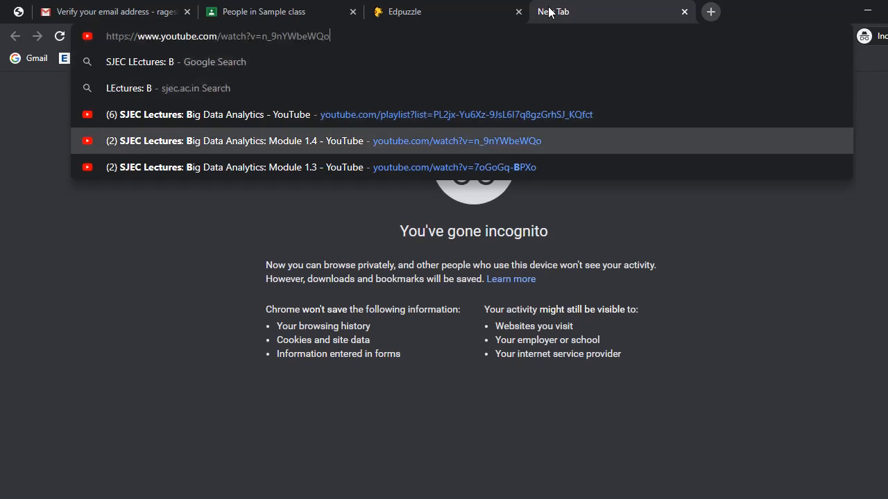
pyautogui.press('Return')
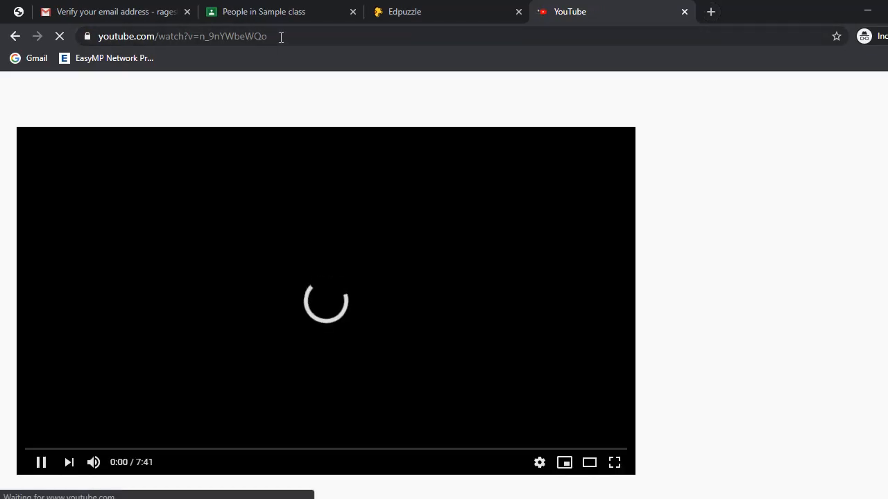
# Copy the YouTube video's web address and close its page to return to the Edpuzzle search.
pyautogui.click(279, 36)
pyautogui.hotkey('ctrl', 'c')
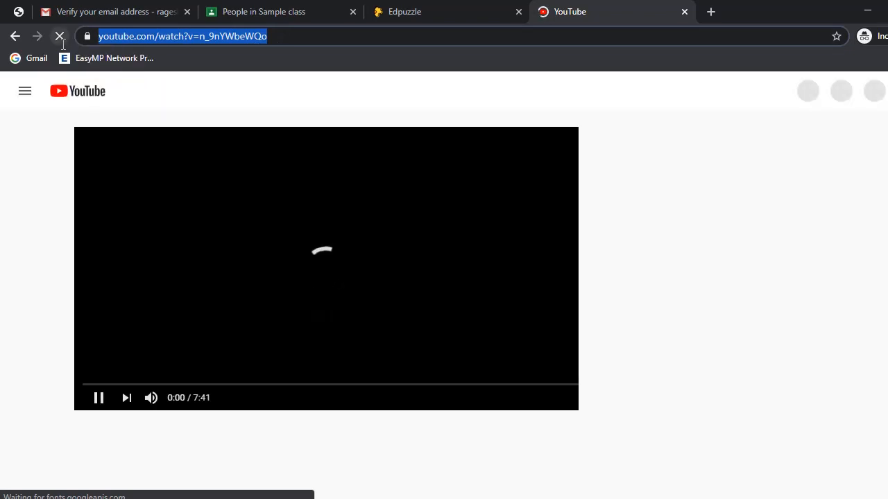
pyautogui.click(684, 12)
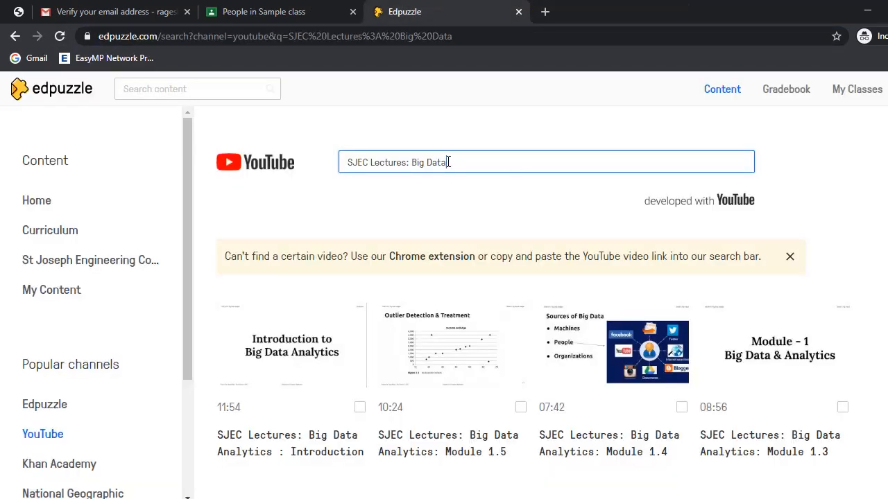
# Search Edpuzzle's content for the copied YouTube link and open the Big Data Analytics lecture for editing.
pyautogui.moveTo(459, 163); pyautogui.dragTo(312, 171)
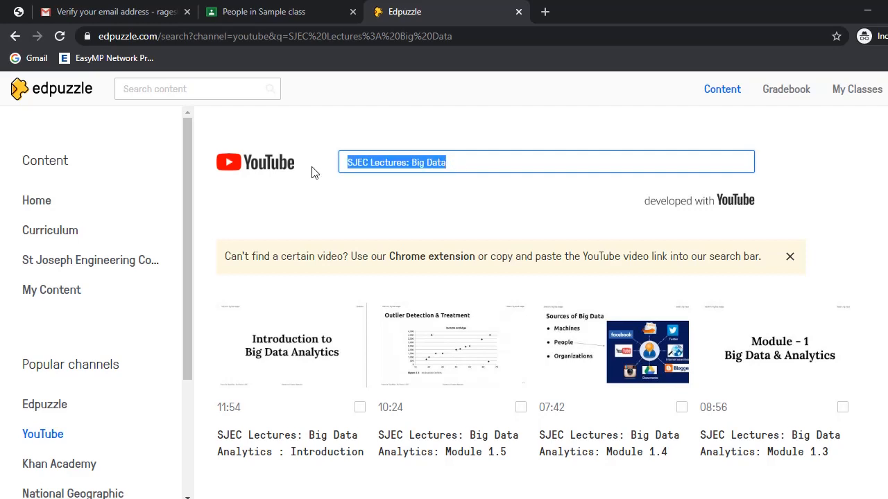
pyautogui.click(204, 91)
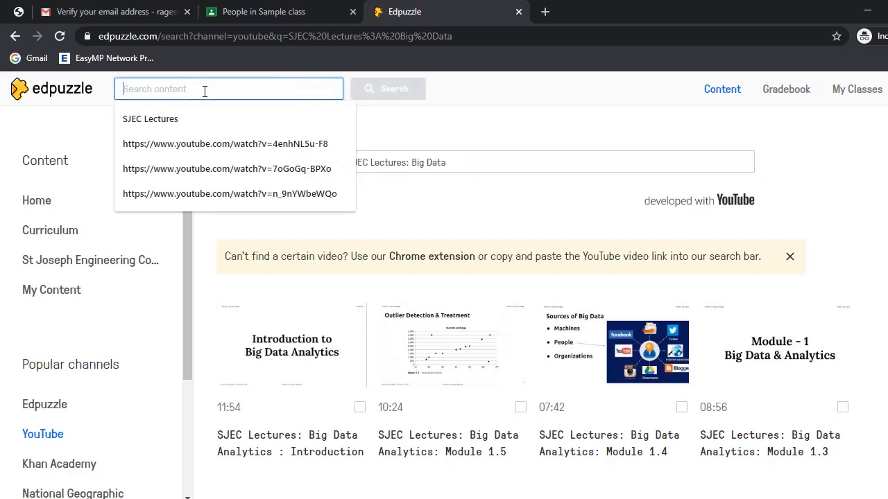
pyautogui.hotkey('ctrl', 'v')
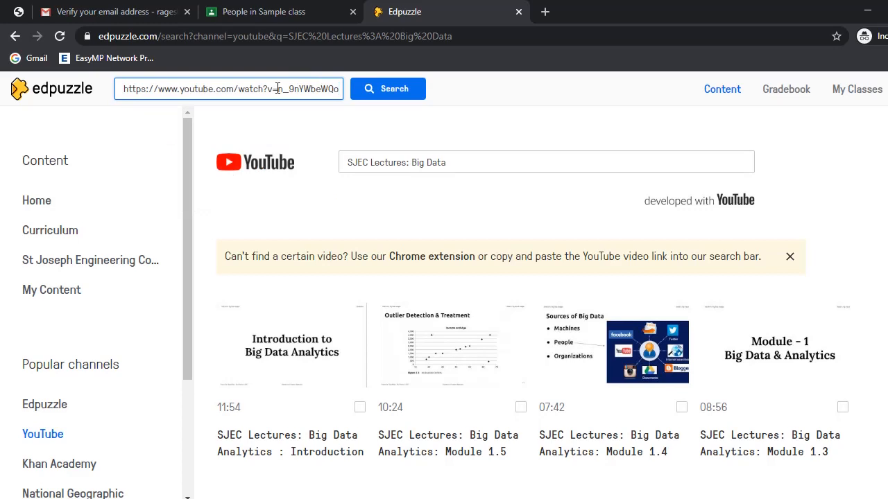
pyautogui.click(386, 98)
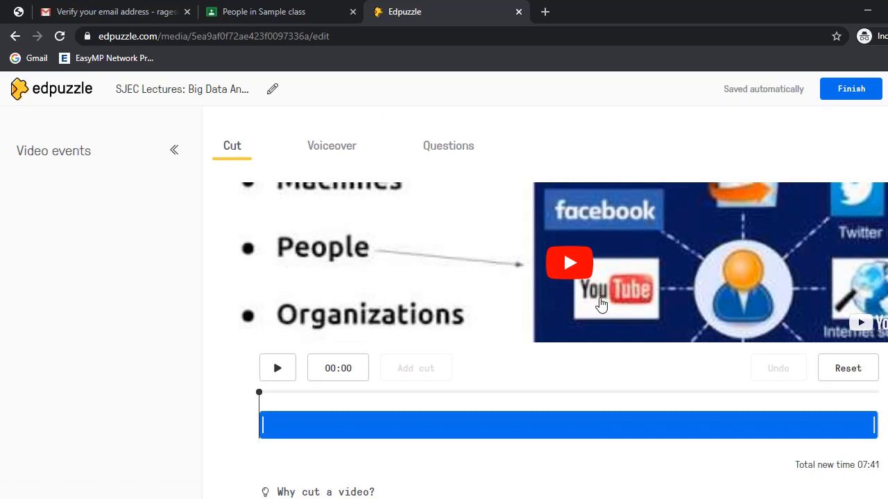
# Try trimming the start of the video and look at the Voiceover recording option.
pyautogui.scroll(-1, 275, 413)
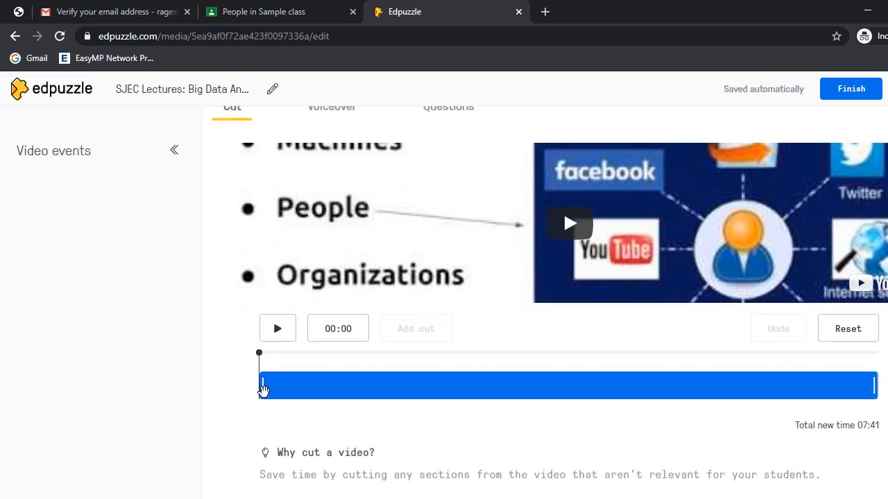
pyautogui.moveTo(262, 387); pyautogui.dragTo(304, 391)
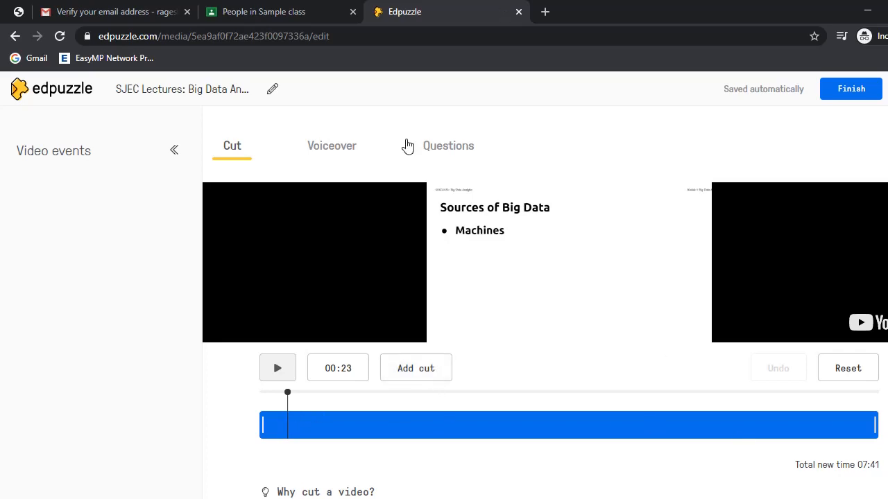
pyautogui.click(332, 147)
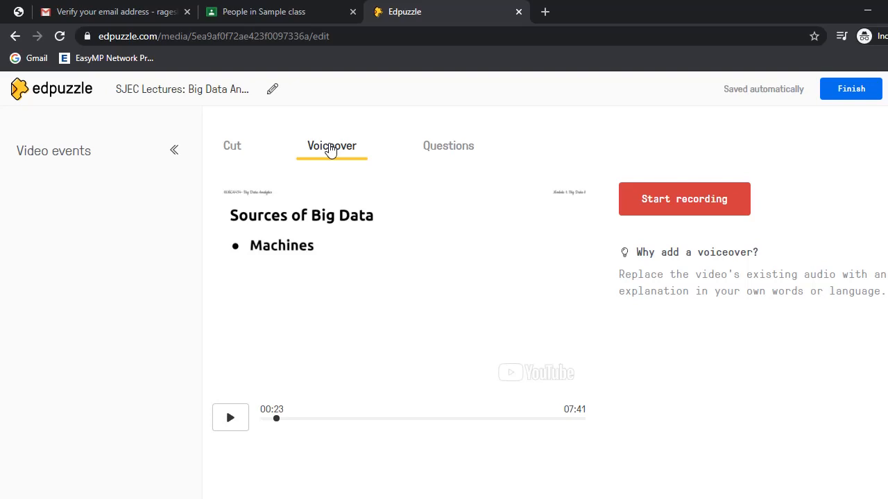
# Switch to the video's Questions editor, mute the sound and pause playback at 03:36.
pyautogui.click(444, 154)
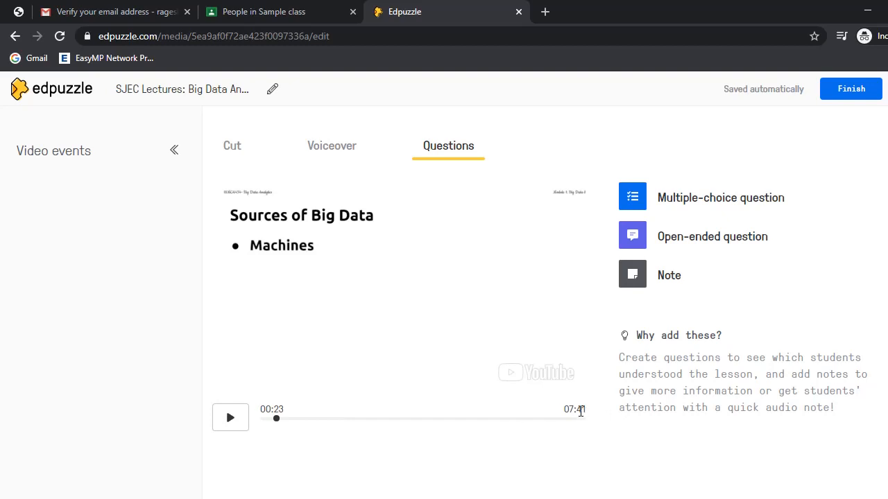
pyautogui.moveTo(276, 419); pyautogui.dragTo(255, 425)
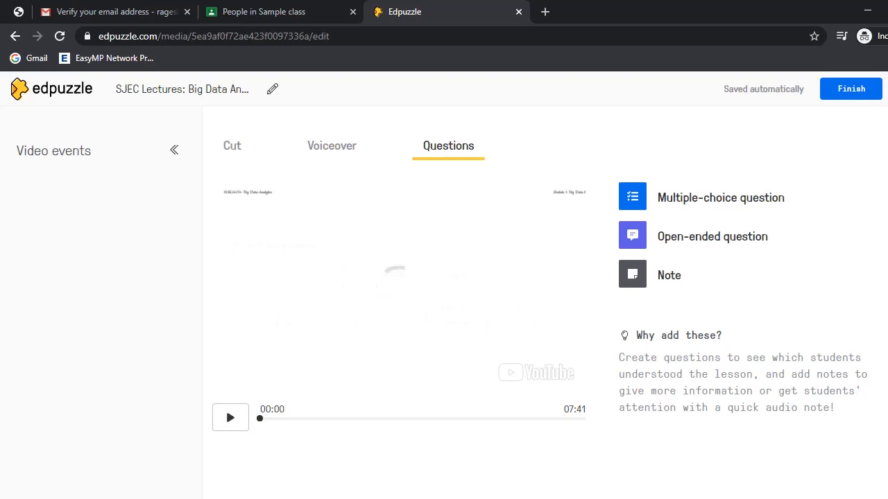
pyautogui.press('XF86AudioMute')
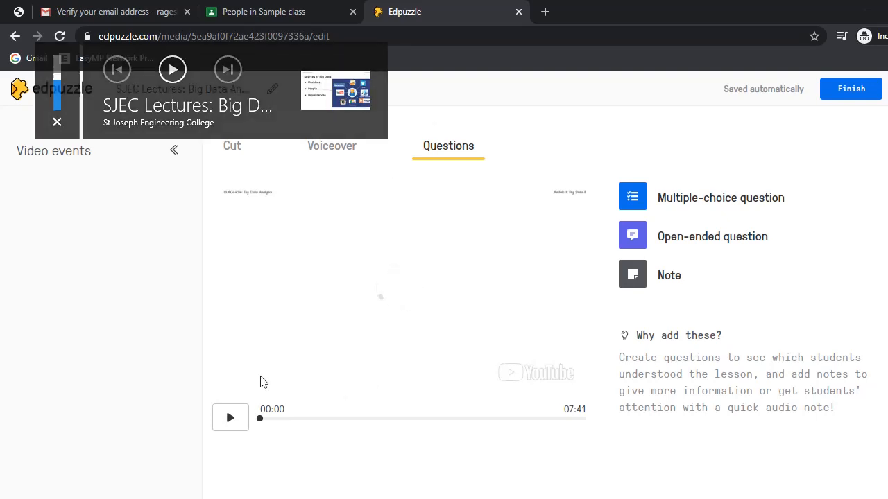
pyautogui.click(232, 425)
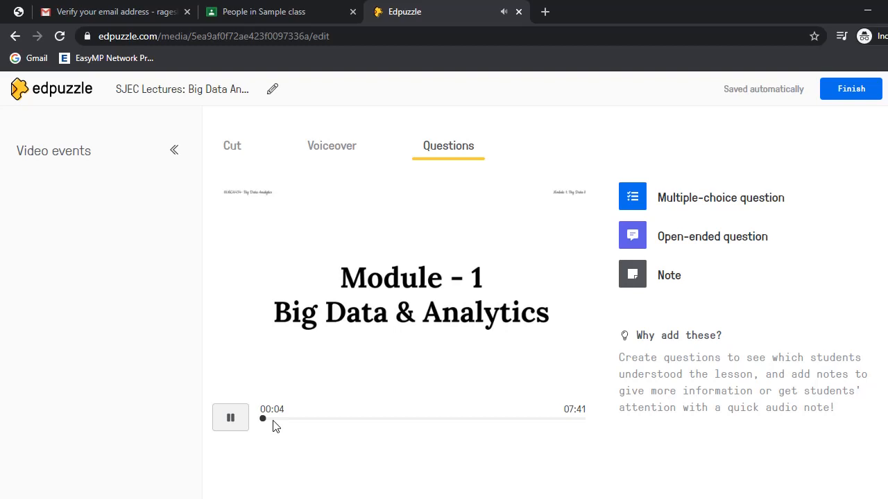
pyautogui.moveTo(266, 425); pyautogui.dragTo(294, 422)
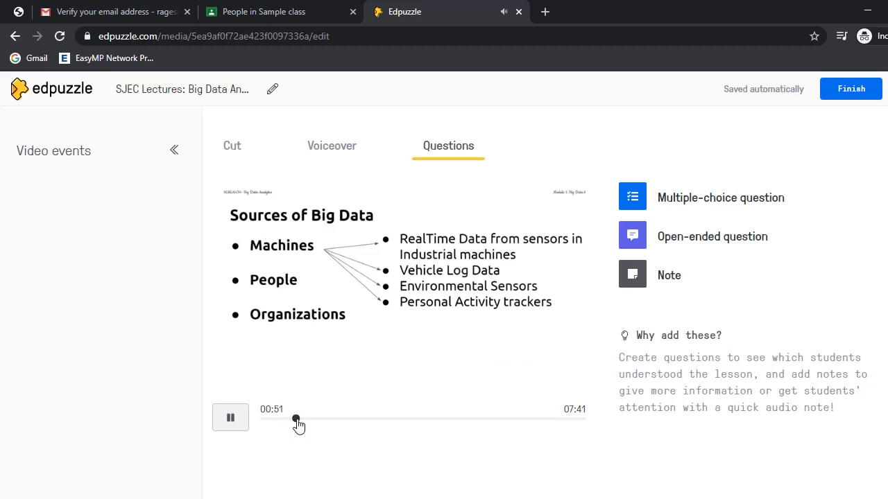
pyautogui.moveTo(303, 421); pyautogui.dragTo(420, 426)
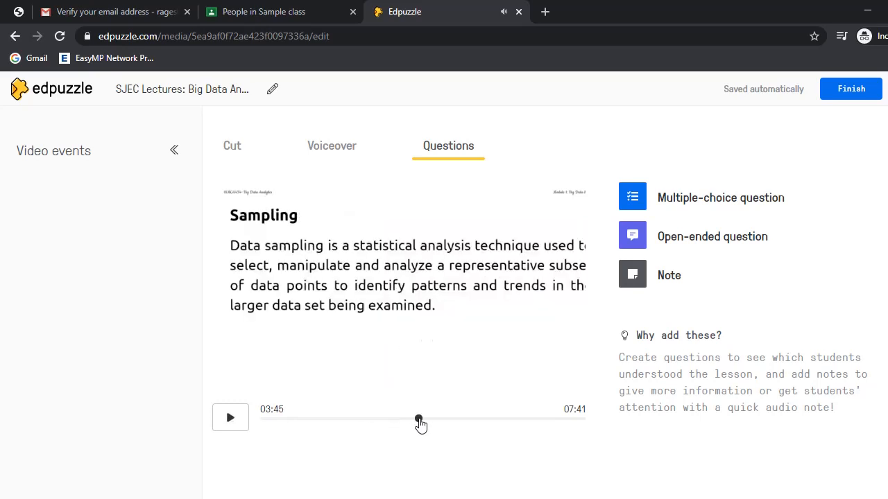
pyautogui.click(416, 425)
pyautogui.click(413, 423)
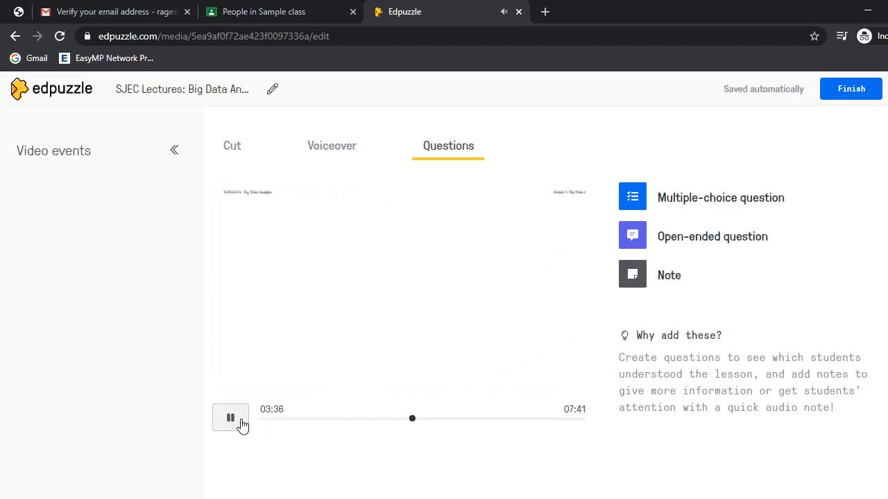
pyautogui.click(241, 420)
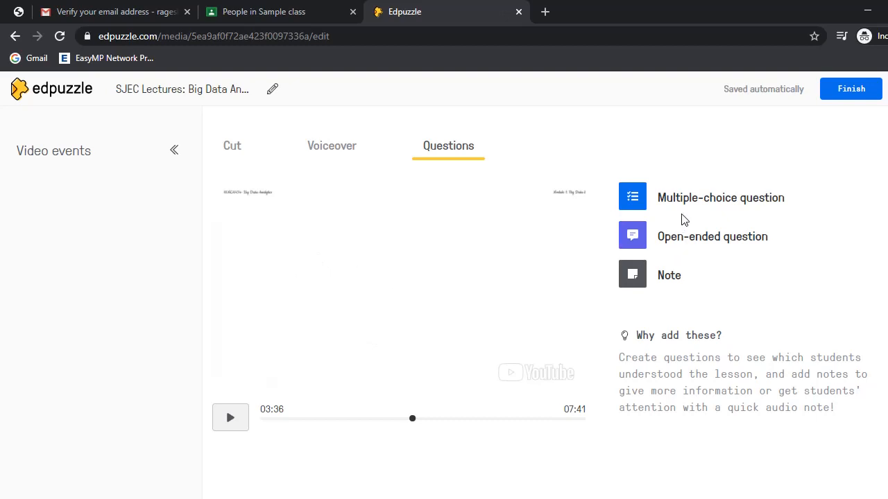
# Add a multiple-choice question at 03:36 reading "What are the sources of Big Data?".
pyautogui.click(732, 201)
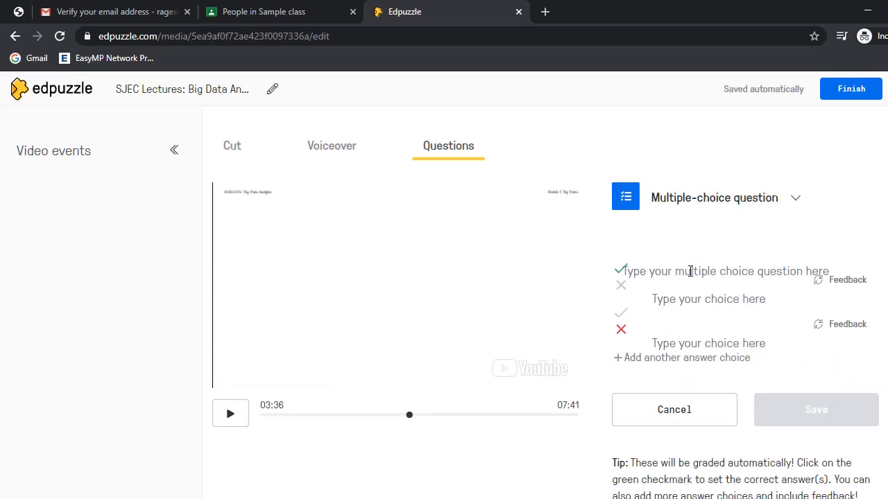
pyautogui.write('W')
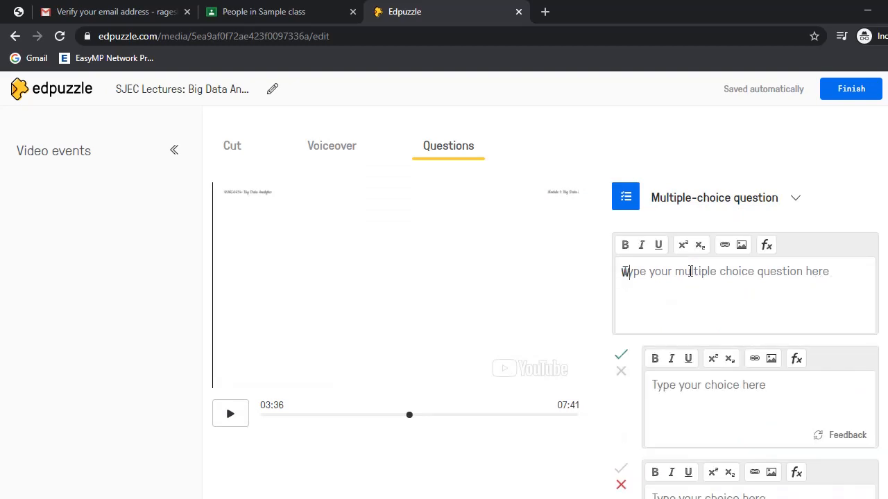
pyautogui.write('hat are the ')
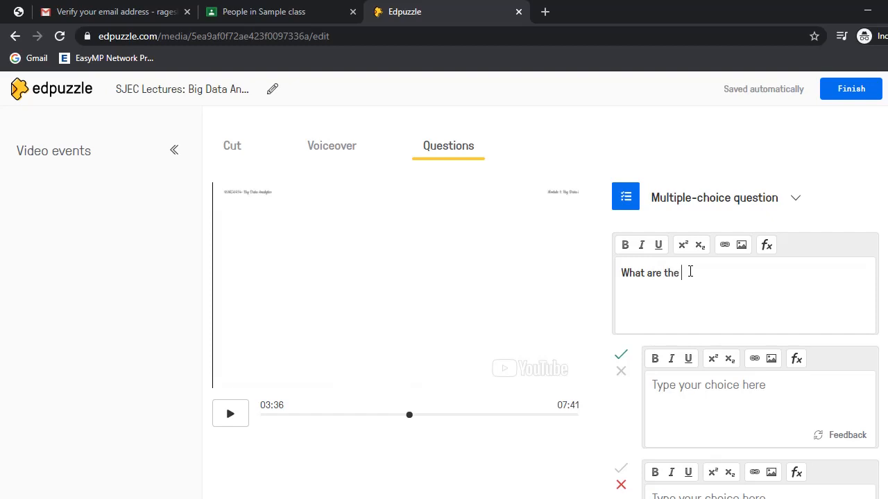
pyautogui.write('sources of Big Data?')
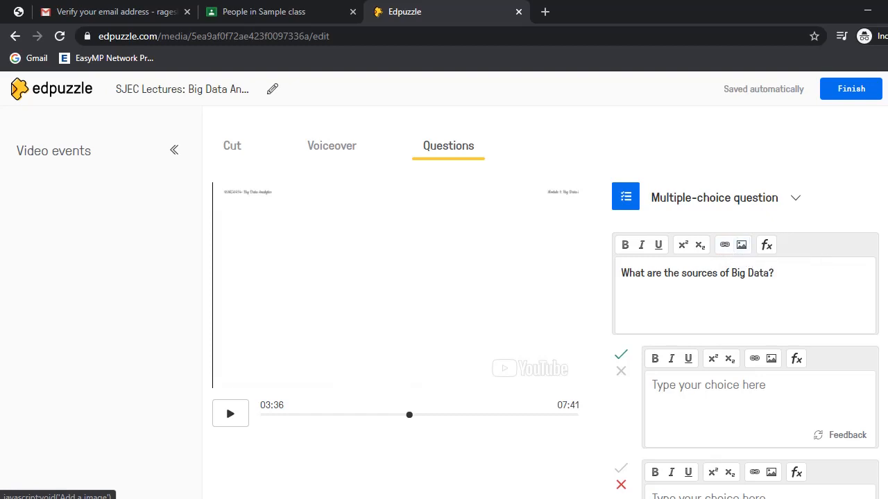
# Enter "Machines" and "Peoples" as the question's first and second answer choices.
pyautogui.scroll(-1, 225, 326)
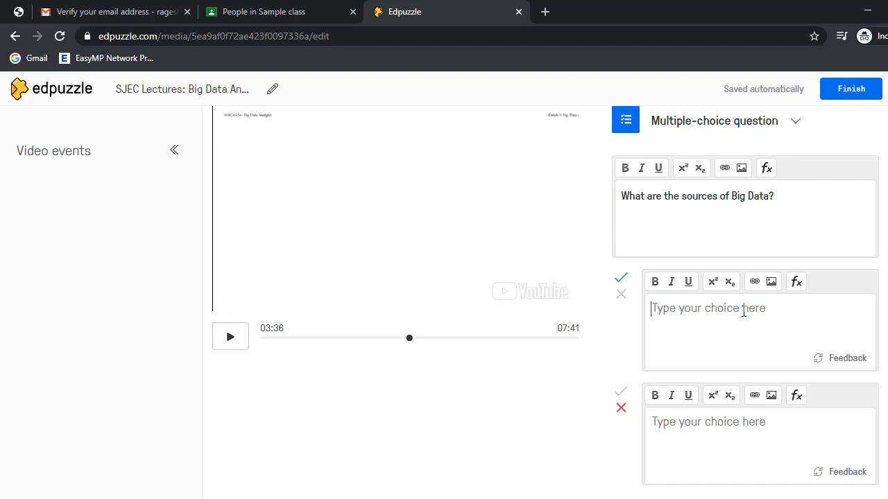
pyautogui.write('Machines')
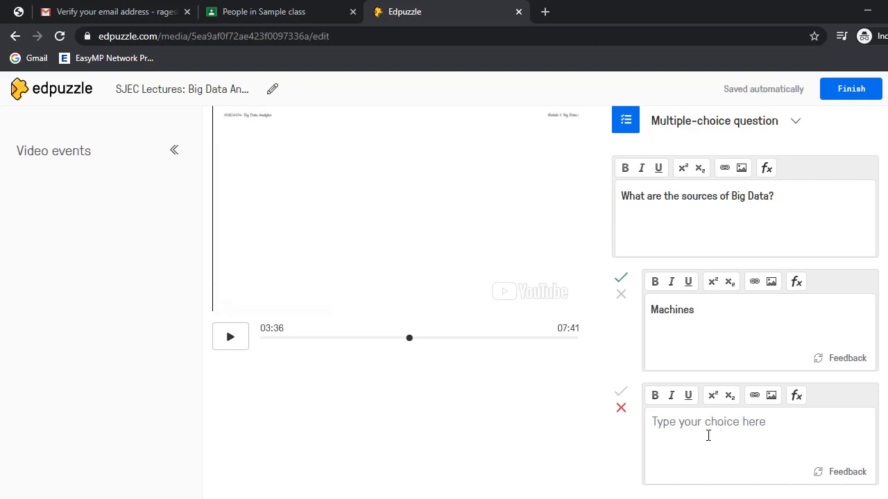
pyautogui.click(706, 426)
pyautogui.write('Peoples')
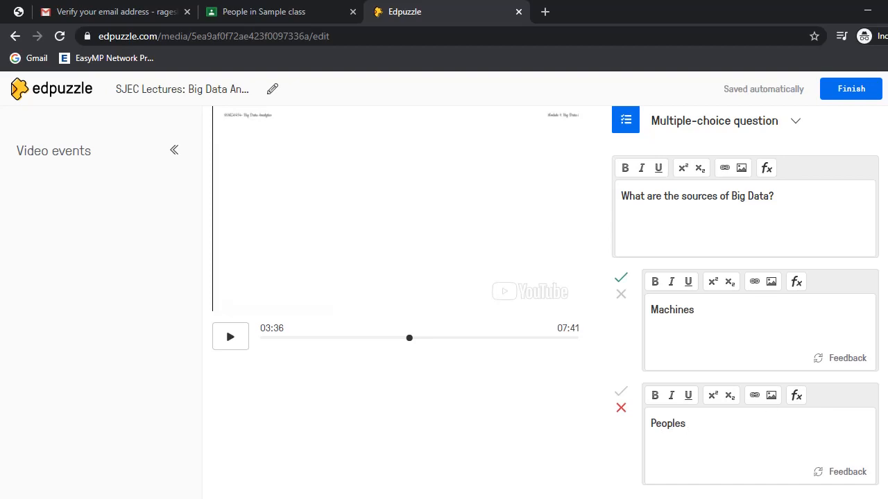
# Add a third answer choice to the question reading "Class BlackBoard".
pyautogui.scroll(-3, 745, 312)
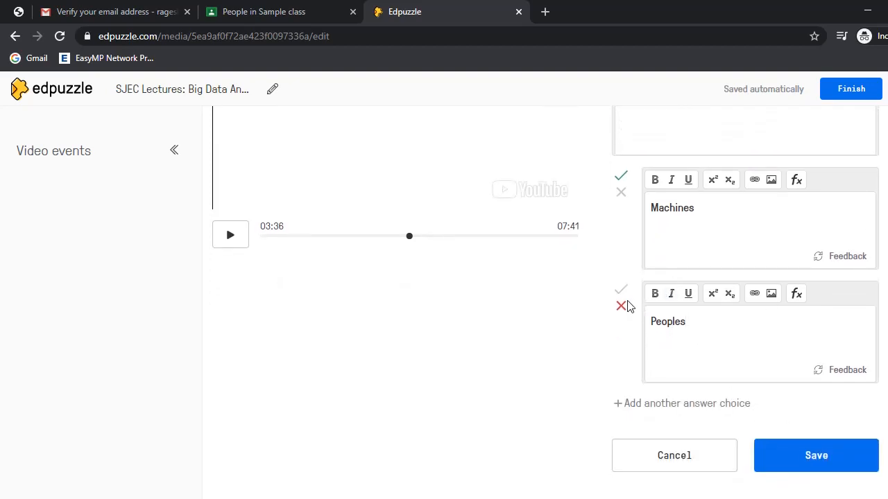
pyautogui.click(635, 404)
pyautogui.scroll(-1, 635, 404)
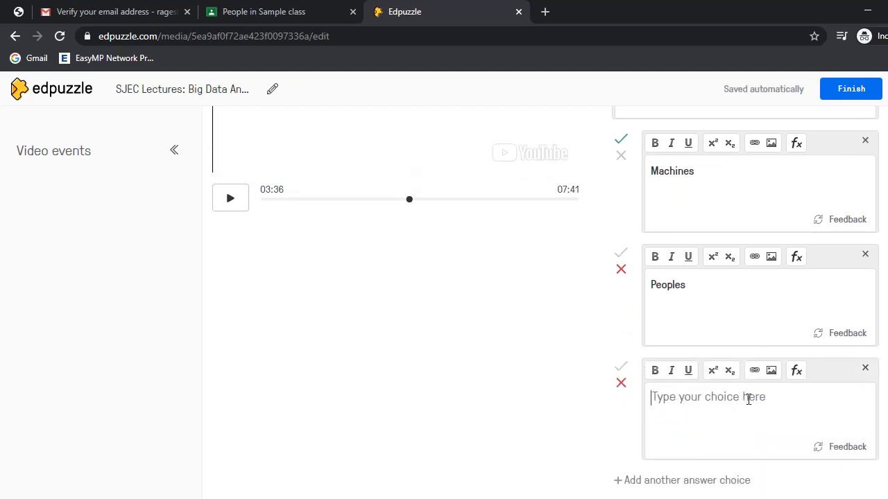
pyautogui.write('Black')
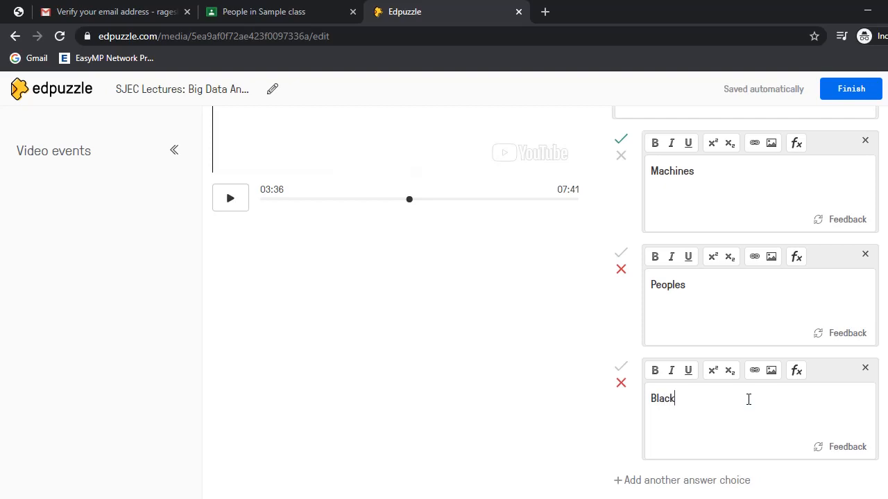
pyautogui.write('Board')
pyautogui.write('CLass')
pyautogui.press('BackSpace')
pyautogui.press('BackSpace')
pyautogui.press('BackSpace')
pyautogui.press('BackSpace')
pyautogui.write('lass')
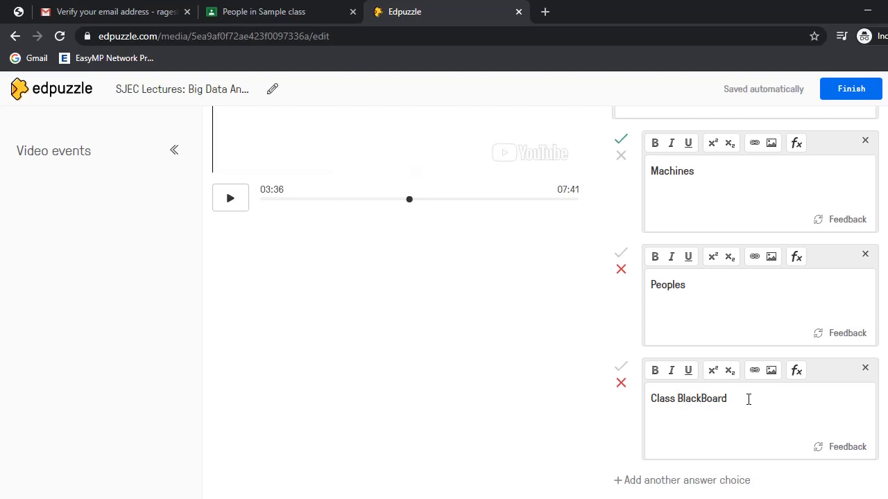
# Mark "Peoples" as a correct answer alongside "Machines" and save the multiple-choice question.
pyautogui.scroll(1, 546, 303)
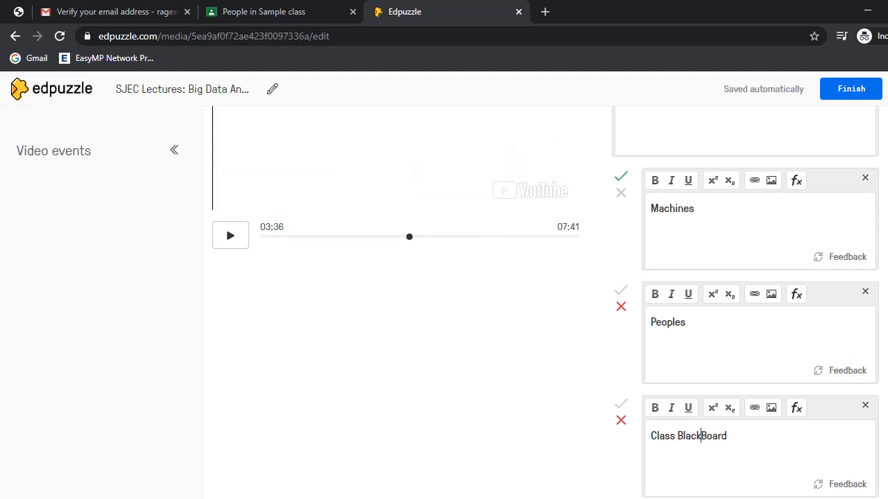
pyautogui.scroll(1, 700, 435)
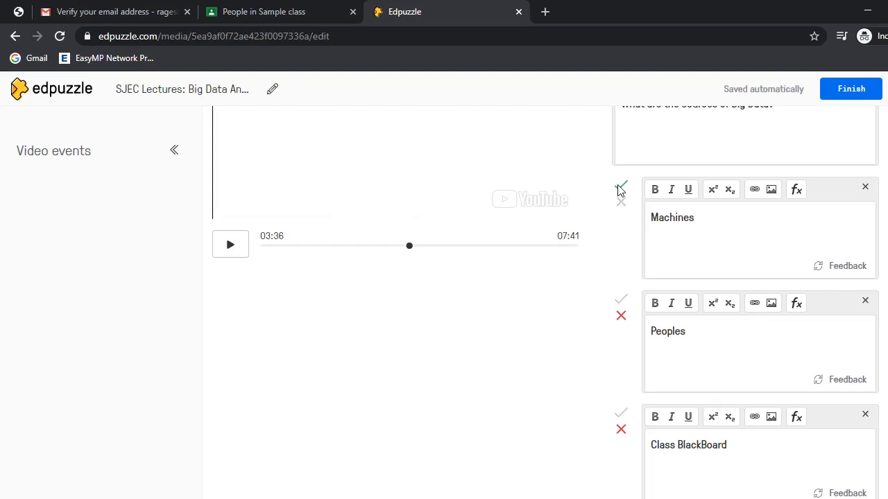
pyautogui.click(620, 302)
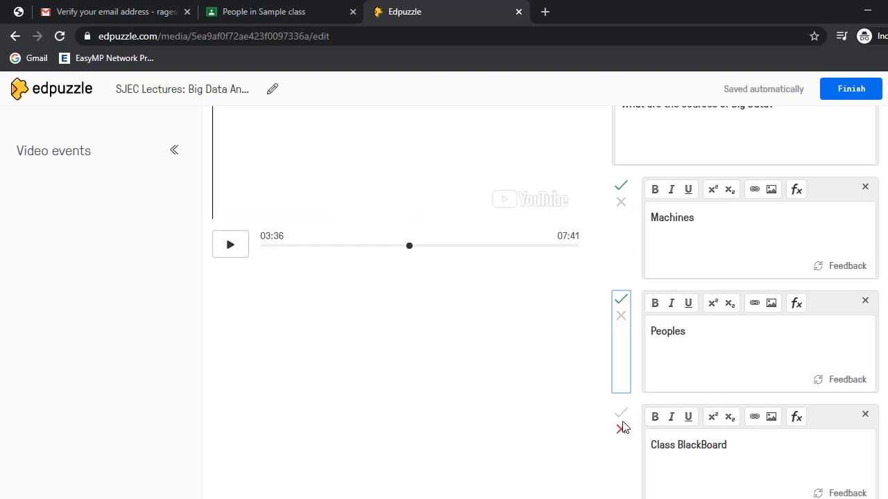
pyautogui.click(621, 206)
pyautogui.click(622, 203)
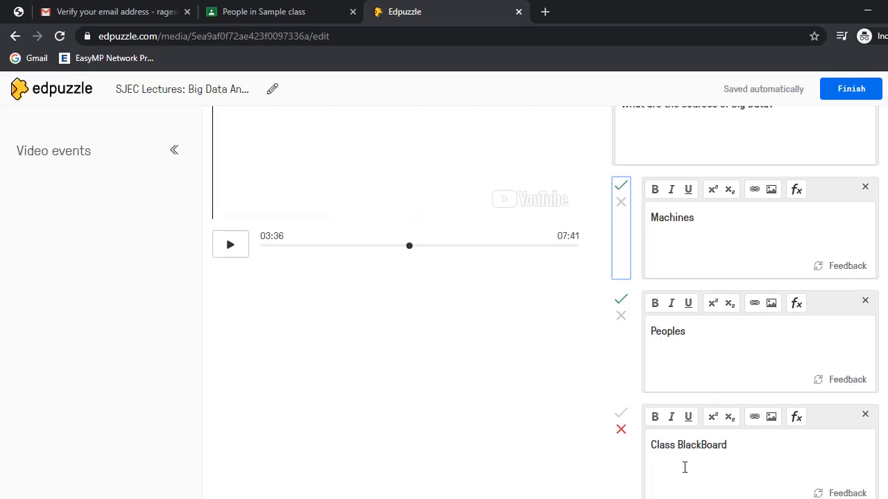
pyautogui.scroll(-3, 225, 234)
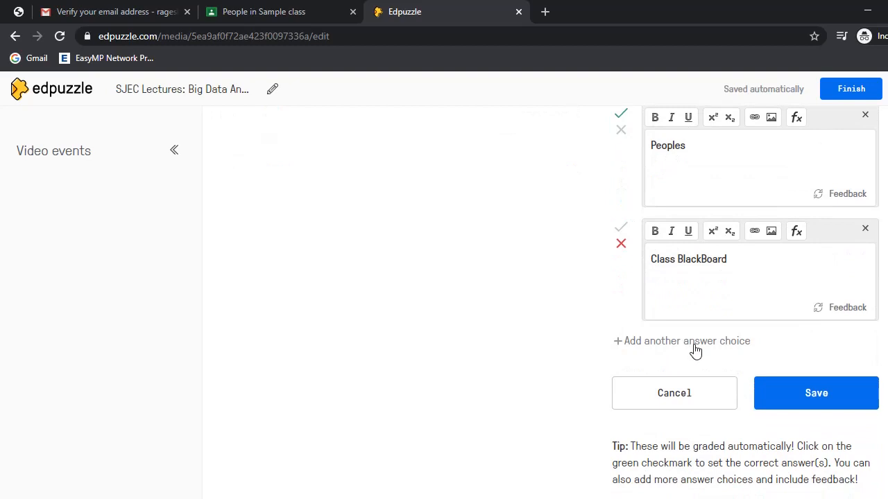
pyautogui.click(843, 409)
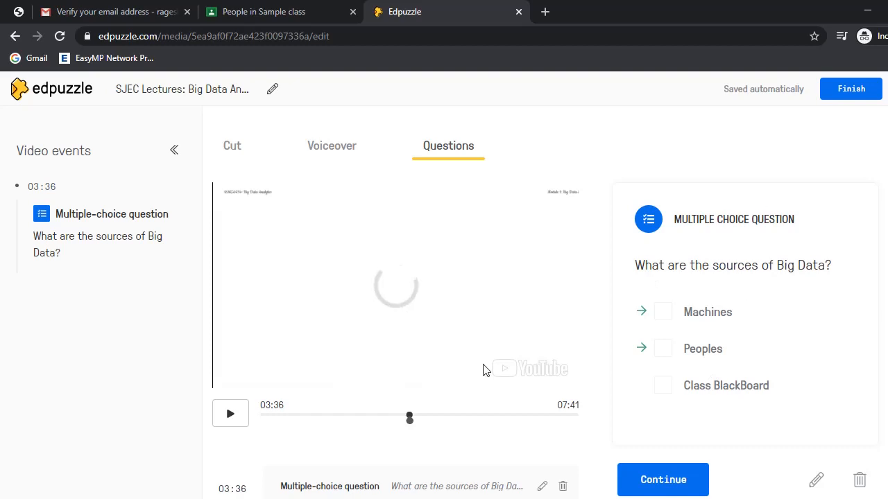
# Resume the video and move the Big Data sources question on the timeline to 03:55.
pyautogui.click(234, 418)
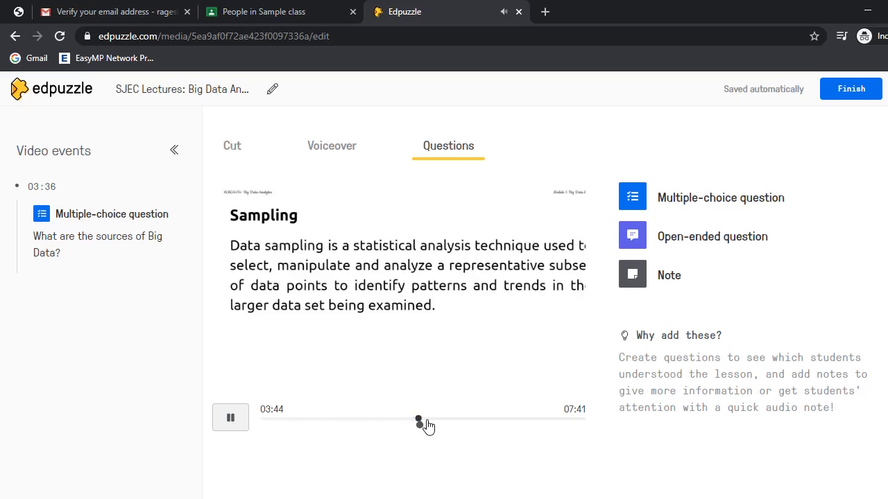
pyautogui.moveTo(421, 426); pyautogui.dragTo(423, 427)
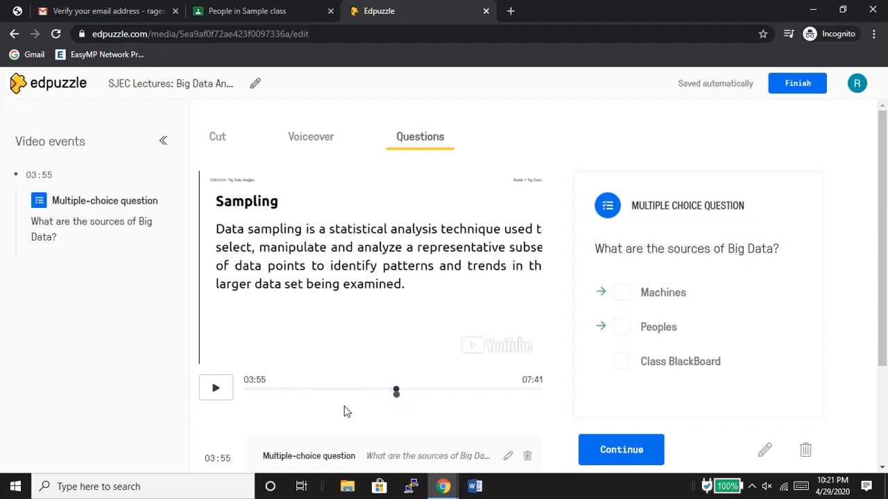
pyautogui.scroll(-1, 886, 337)
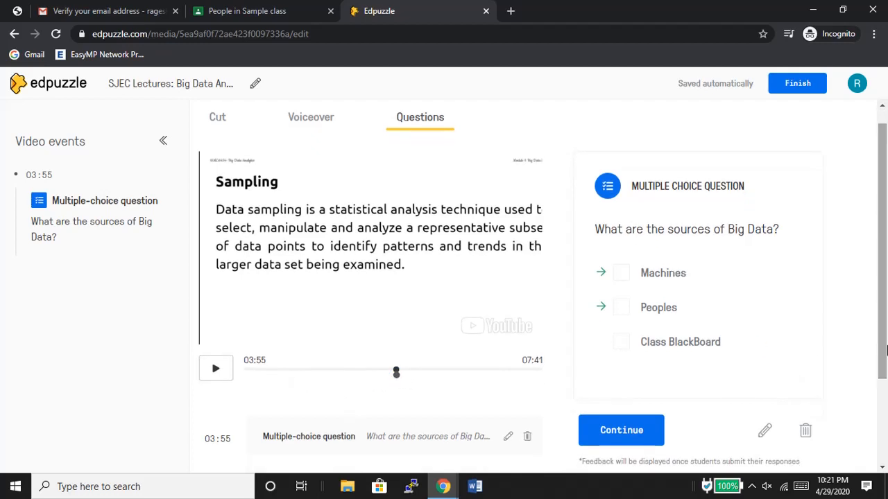
# Move the Big Data sources question on the timeline to 03:36.
pyautogui.click(231, 442)
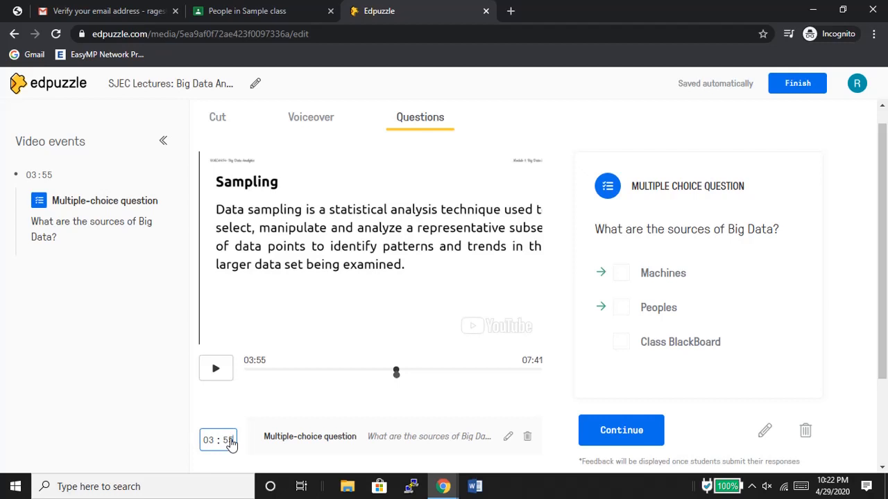
pyautogui.press('BackSpace')
pyautogui.press('Return')
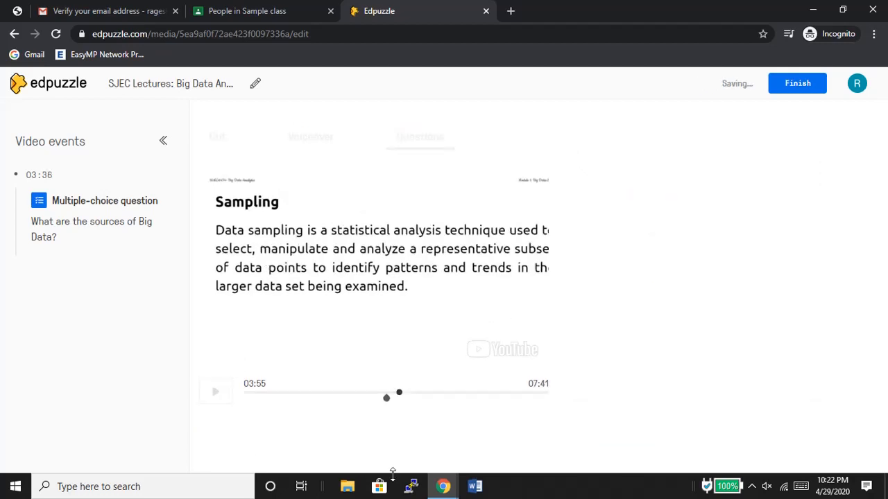
pyautogui.click(386, 398)
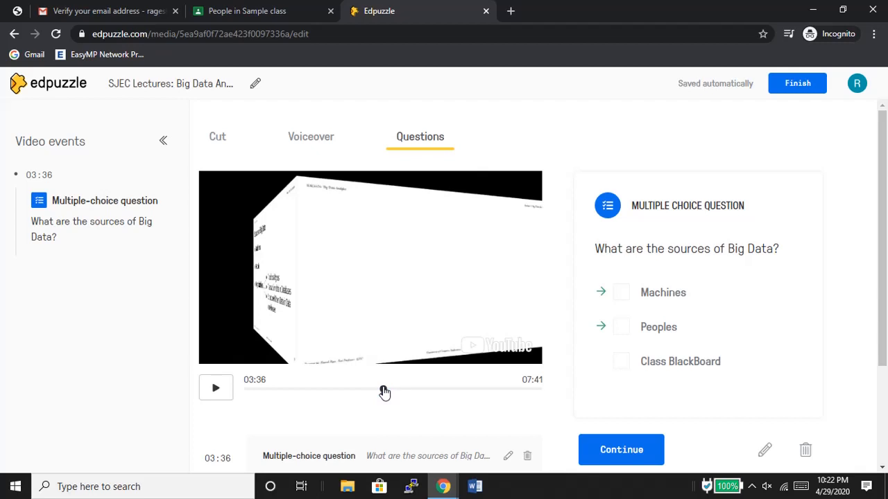
# Advance the video to 04:51 and save an open-ended question there reading "What is sampling?".
pyautogui.click(384, 392)
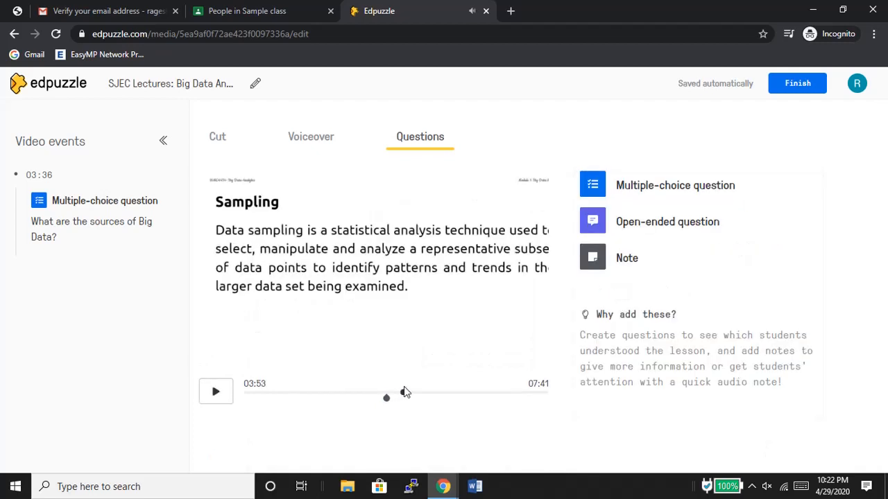
pyautogui.moveTo(406, 392); pyautogui.dragTo(432, 394)
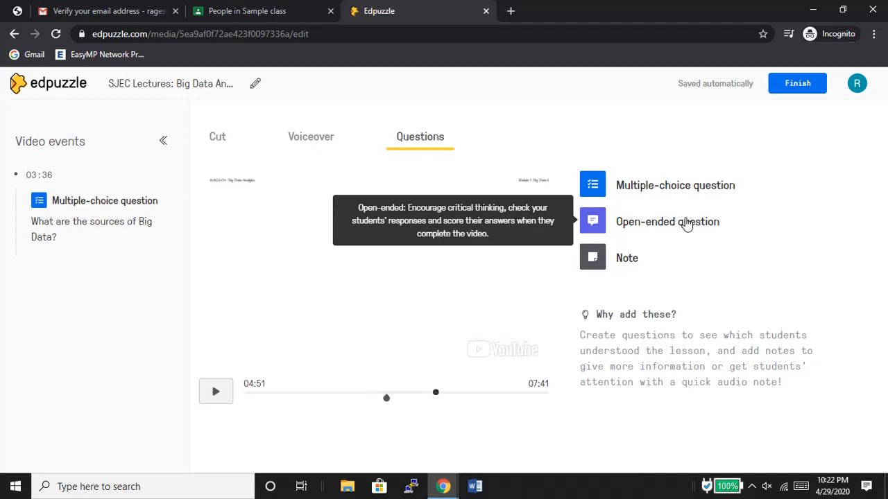
pyautogui.click(687, 223)
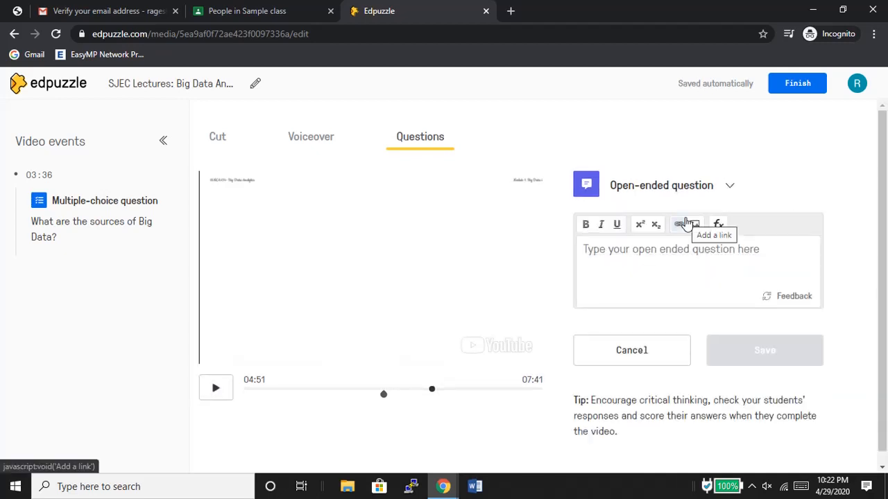
pyautogui.click(663, 249)
pyautogui.write('Wha')
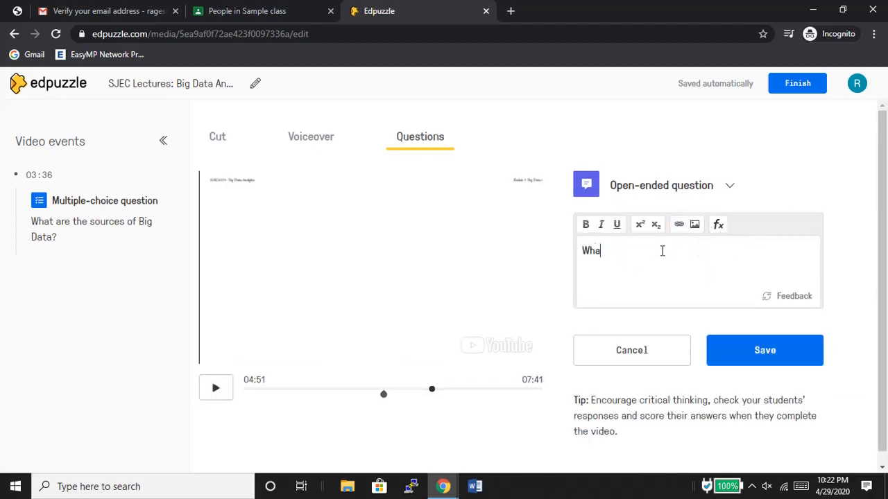
pyautogui.write('t is sampling?')
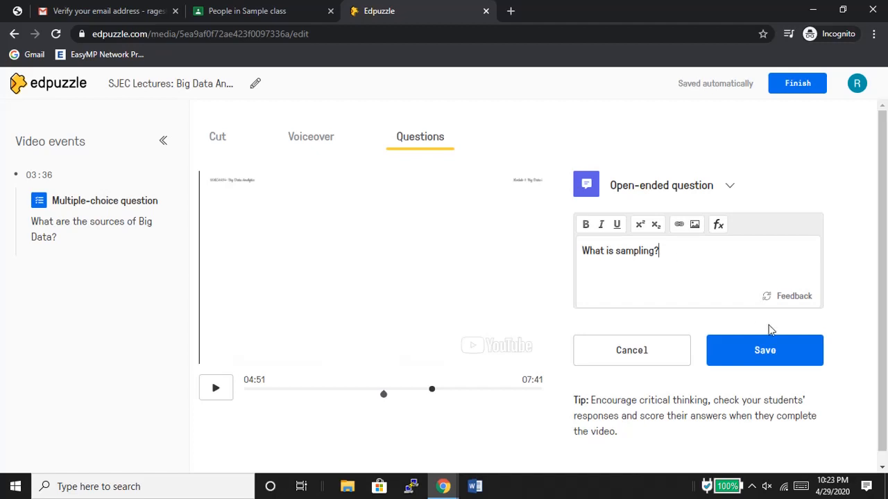
pyautogui.click(767, 348)
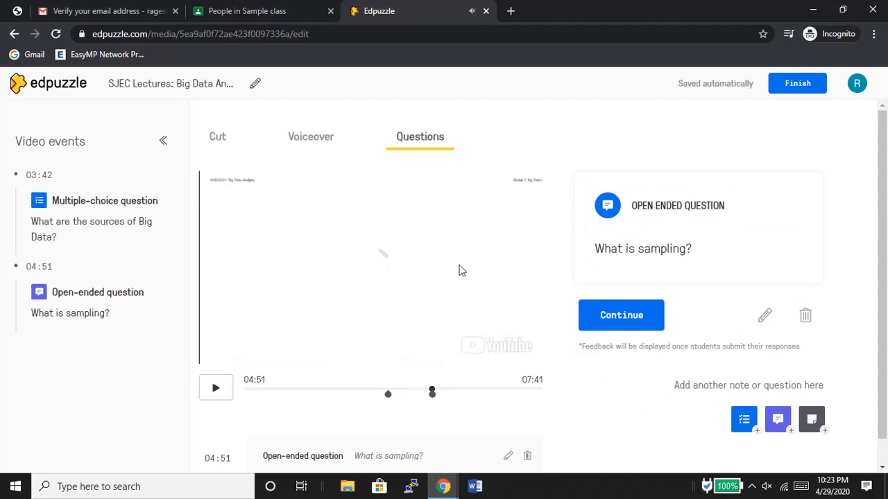
# Shift the Big Data sources question's timeline marker to 03:37.
pyautogui.moveTo(885, 212); pyautogui.dragTo(887, 279)
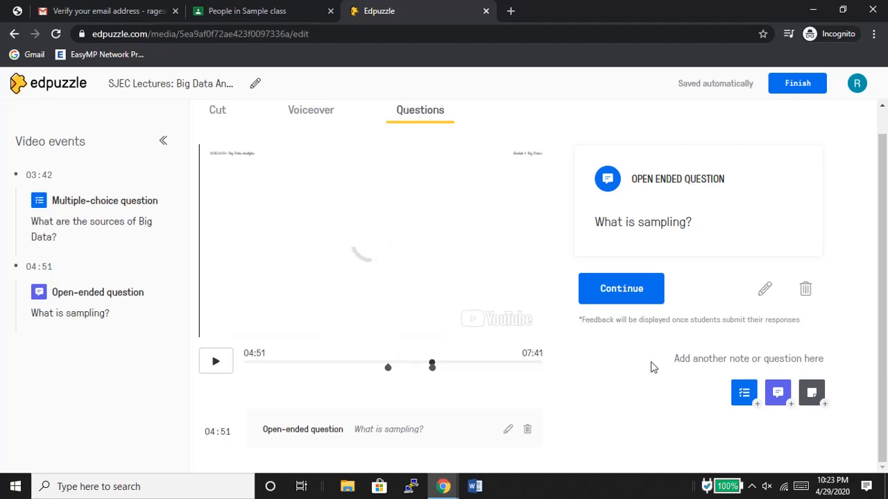
pyautogui.click(388, 368)
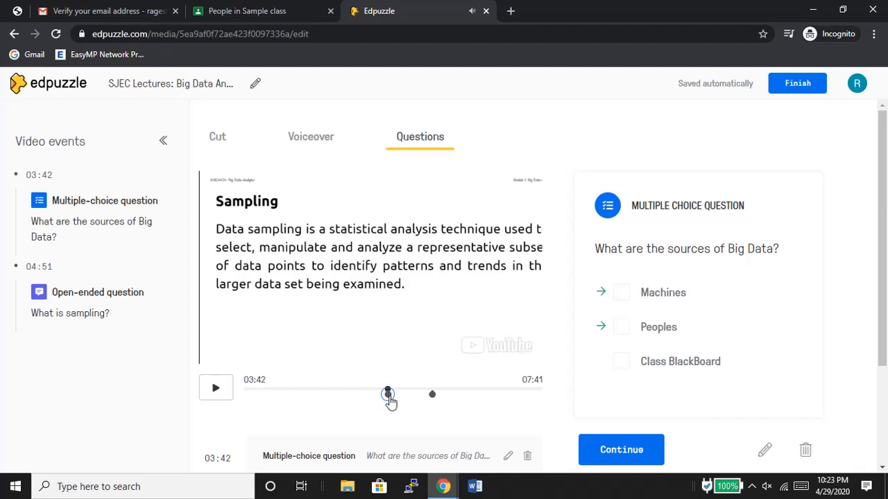
pyautogui.click(384, 397)
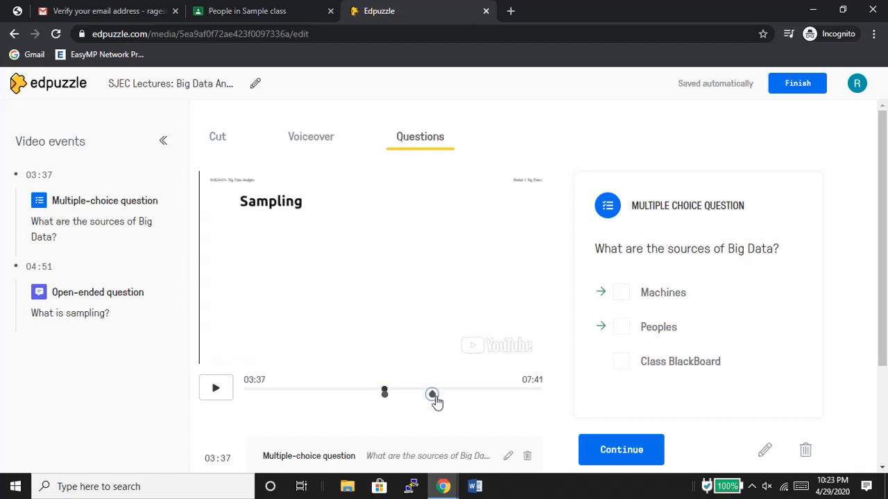
# Advance the video to its end at 07:41 and start a note there.
pyautogui.click(536, 394)
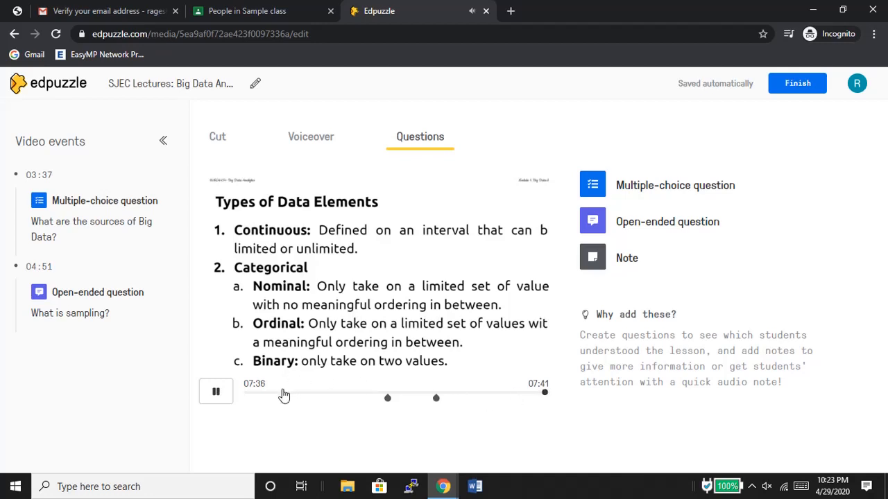
pyautogui.click(222, 397)
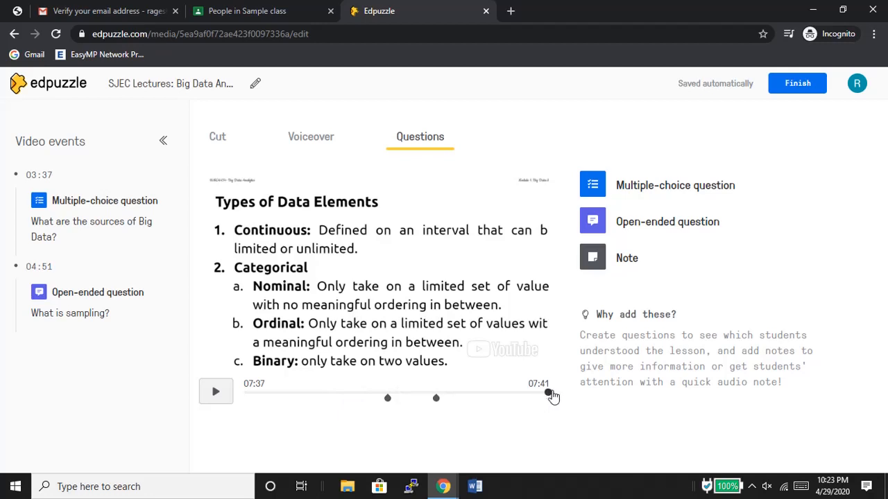
pyautogui.click(548, 393)
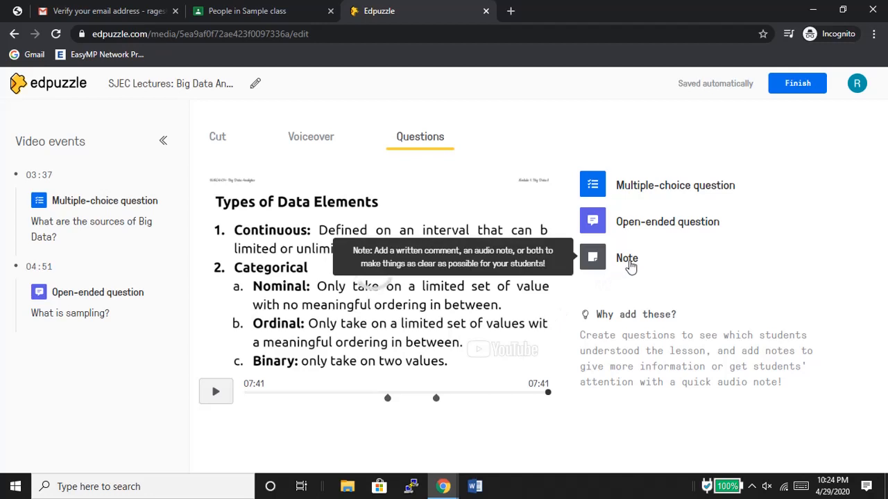
pyautogui.click(627, 258)
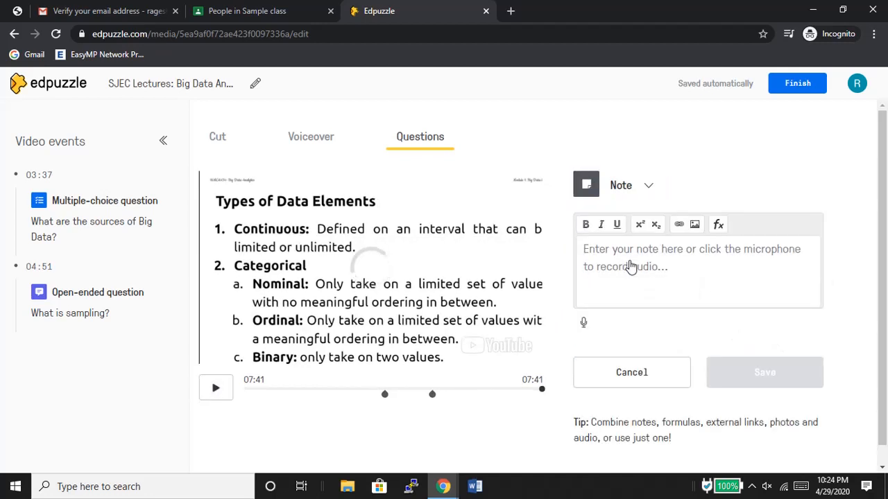
# Enter "Sources of Big Data" as the note's text.
pyautogui.click(630, 260)
pyautogui.write('Souces')
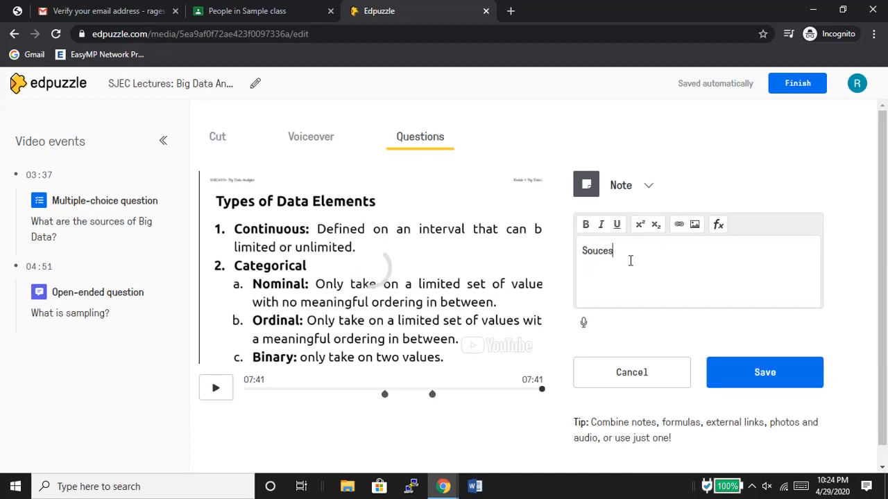
pyautogui.press('BackSpace')
pyautogui.press('BackSpace')
pyautogui.press('BackSpace')
pyautogui.write('rces')
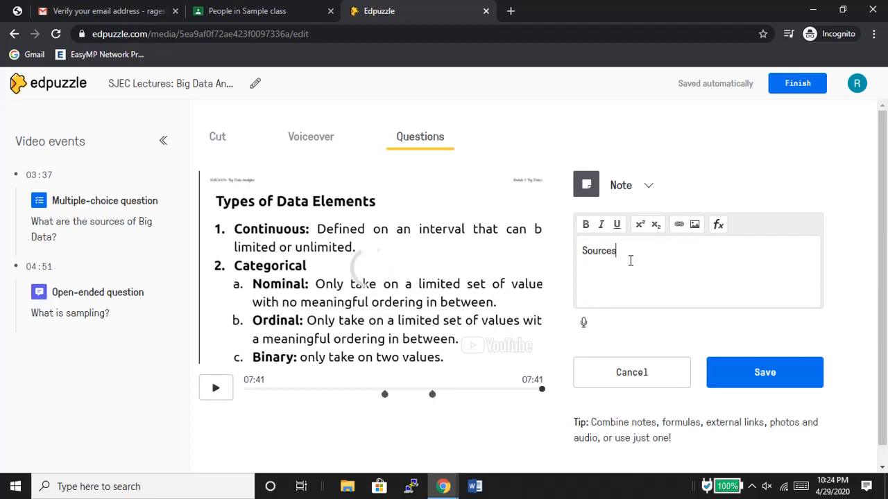
pyautogui.write(' of Big Data')
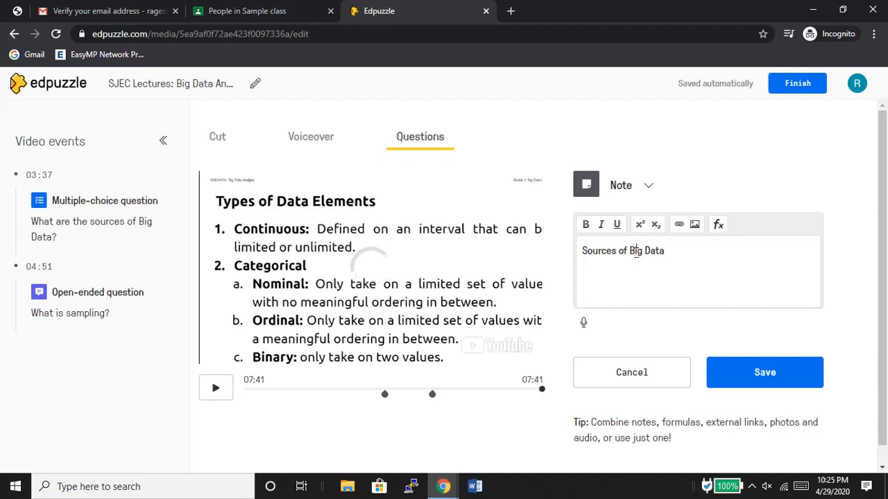
pyautogui.click(636, 250)
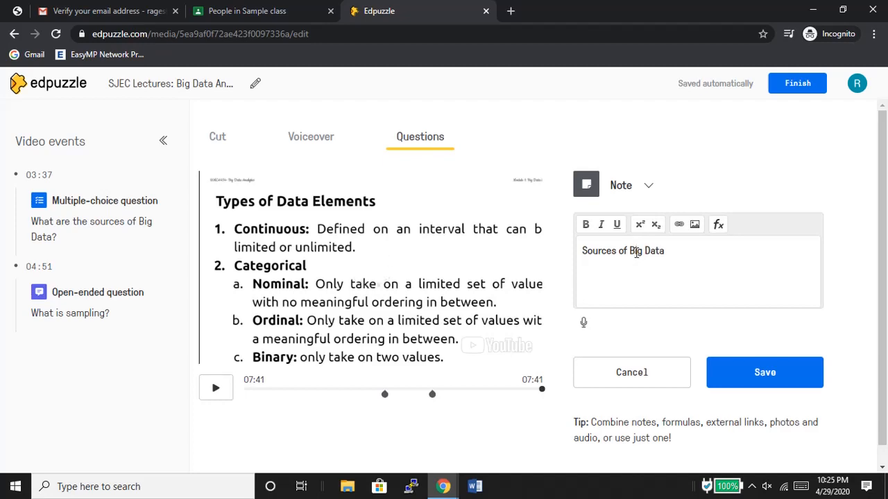
# Search the web for "sources of big data" in a new browser tab and open the CloudMoyo article.
pyautogui.click(511, 11)
pyautogui.write('sou')
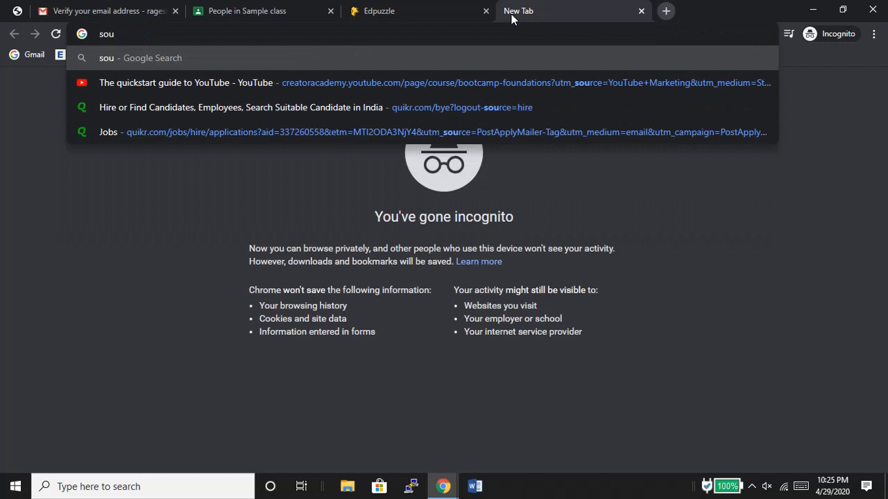
pyautogui.write('rces ')
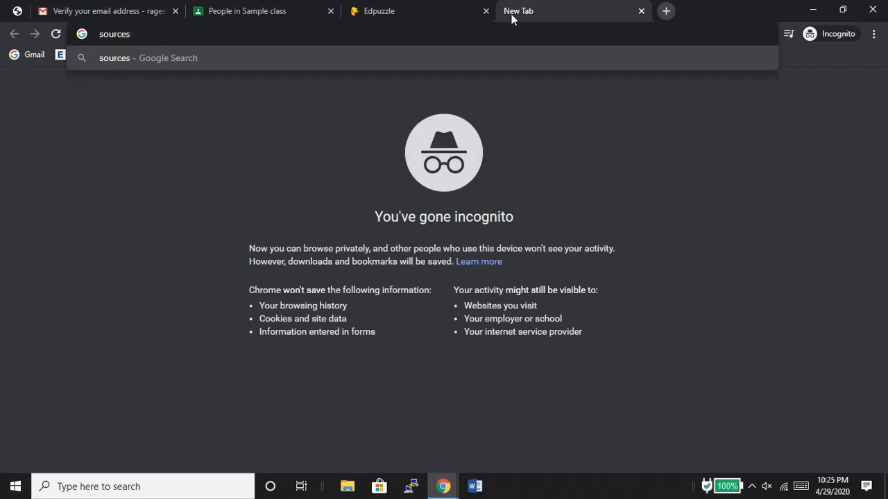
pyautogui.write('of big data')
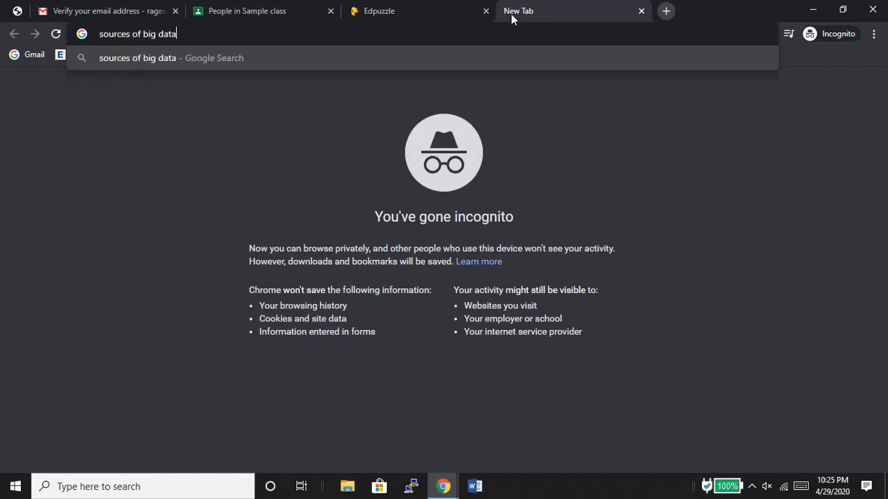
pyautogui.press('Return')
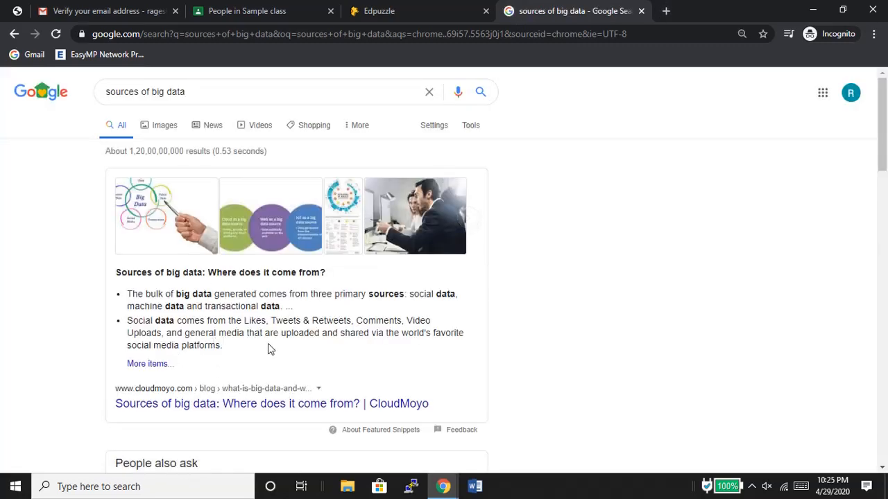
pyautogui.click(256, 402)
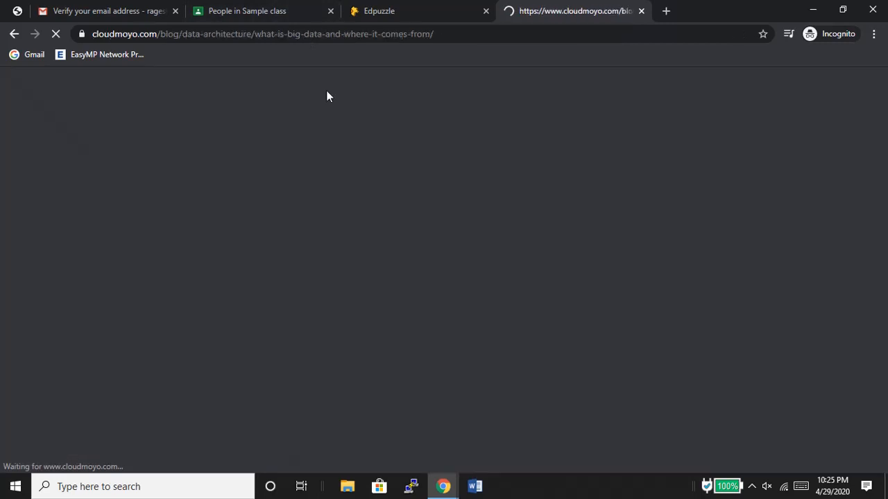
# Look through the CloudMoyo article, copy its web address, and close the article to return to the Edpuzzle note.
pyautogui.click(324, 36)
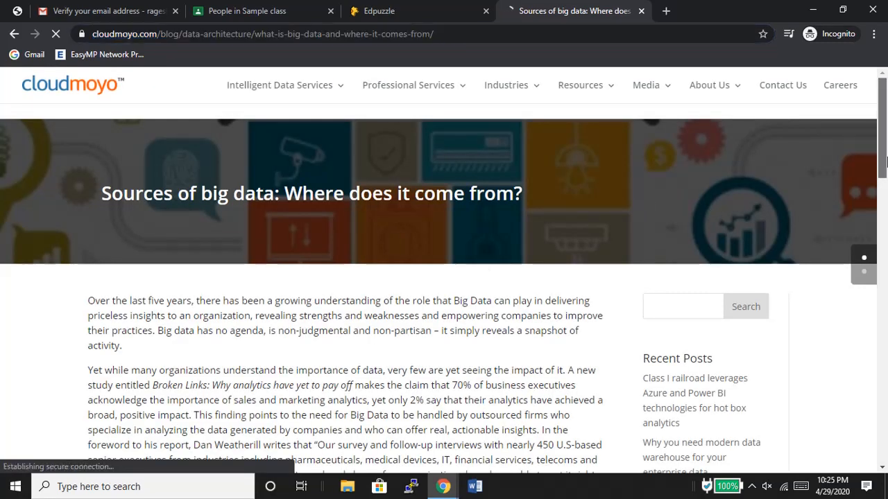
pyautogui.scroll(-3, 885, 201)
pyautogui.moveTo(885, 202); pyautogui.dragTo(885, 257)
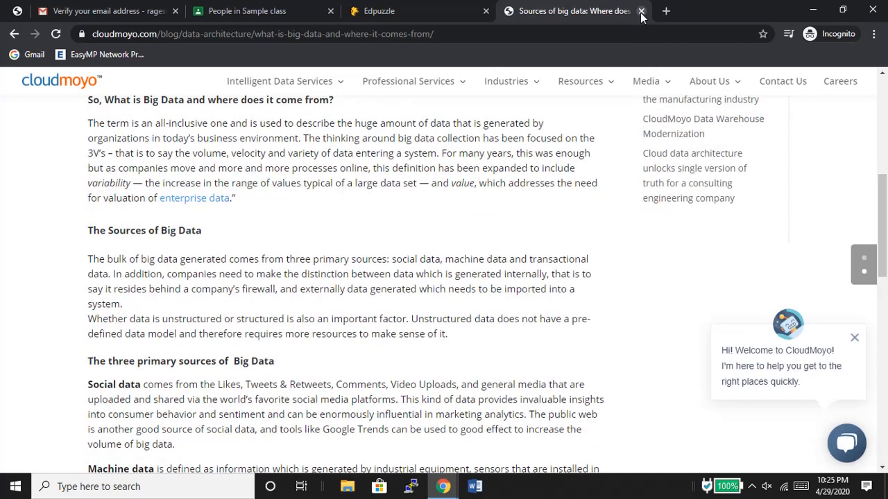
pyautogui.click(416, 35)
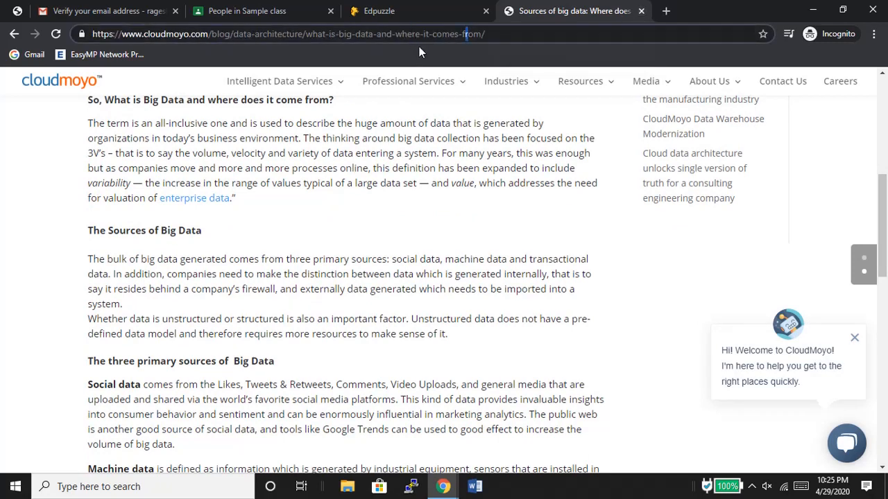
pyautogui.tripleClick(417, 35)
pyautogui.hotkey('ctrl', 'c')
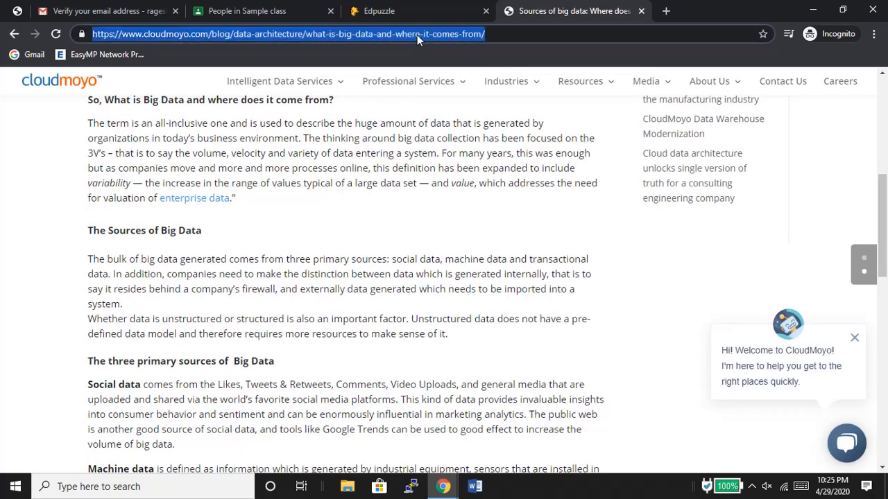
pyautogui.click(640, 11)
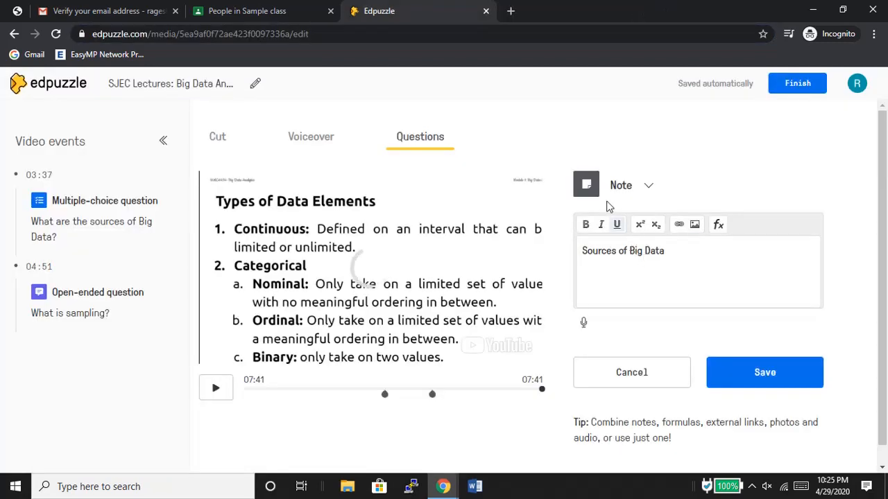
# Link the note text "Sources of Big Data" to the copied CloudMoyo article address and save the note.
pyautogui.moveTo(669, 251); pyautogui.dragTo(581, 251)
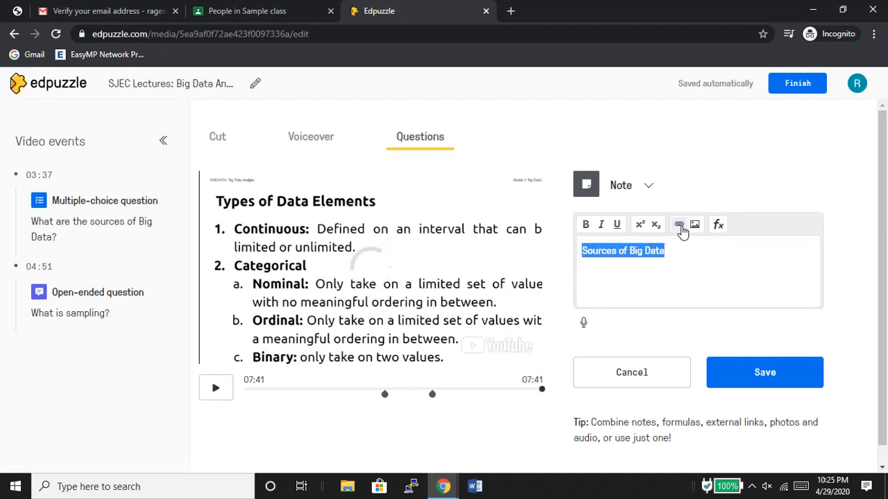
pyautogui.click(680, 231)
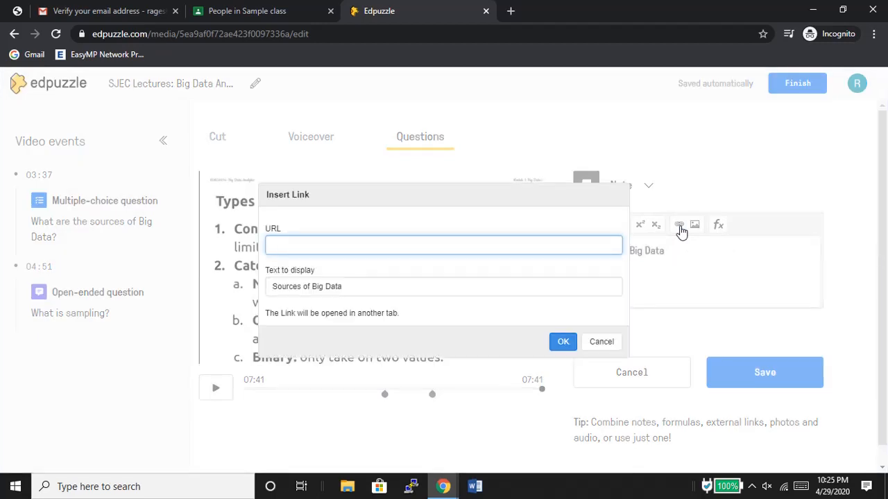
pyautogui.hotkey('ctrl', 'v')
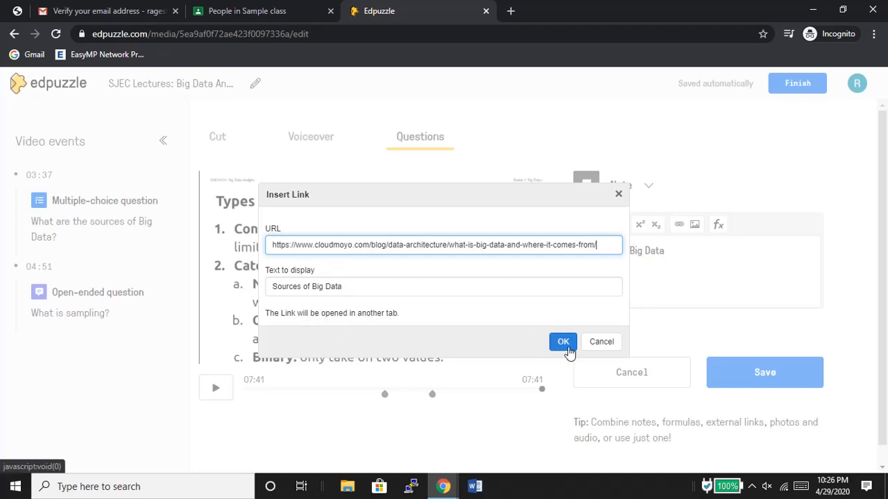
pyautogui.click(565, 347)
pyautogui.moveTo(884, 298); pyautogui.dragTo(886, 317)
pyautogui.click(782, 372)
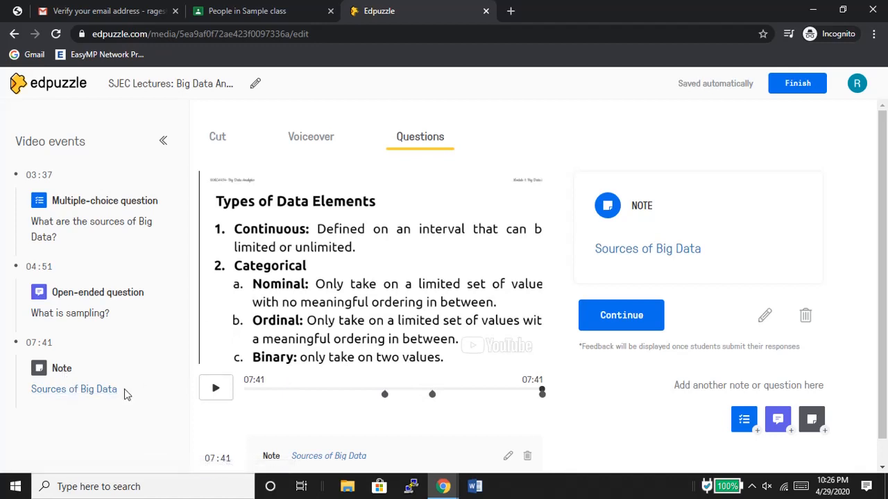
pyautogui.moveTo(887, 350); pyautogui.dragTo(887, 375)
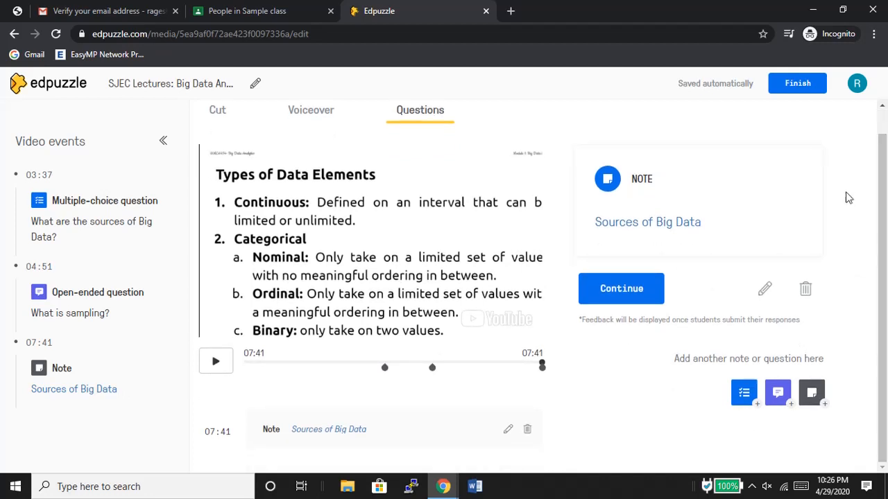
# Finish editing the interactive video and choose Sample class as the class to assign it to.
pyautogui.click(797, 84)
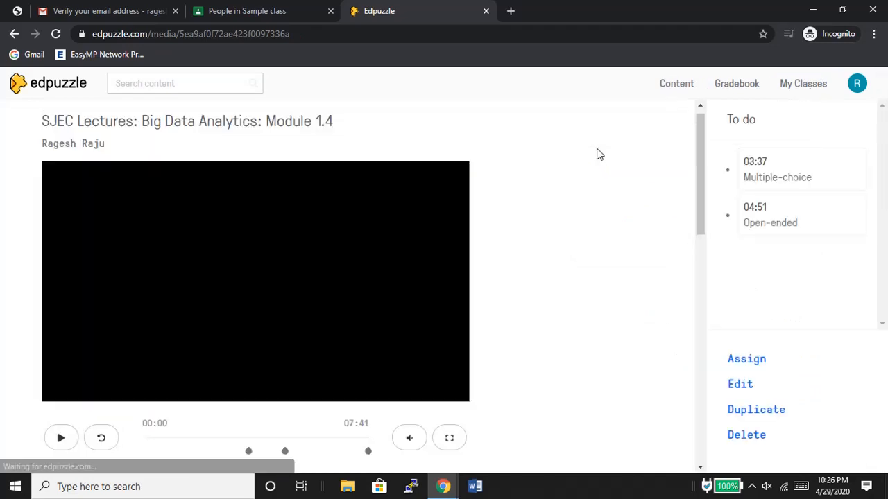
pyautogui.moveTo(698, 192); pyautogui.dragTo(698, 225)
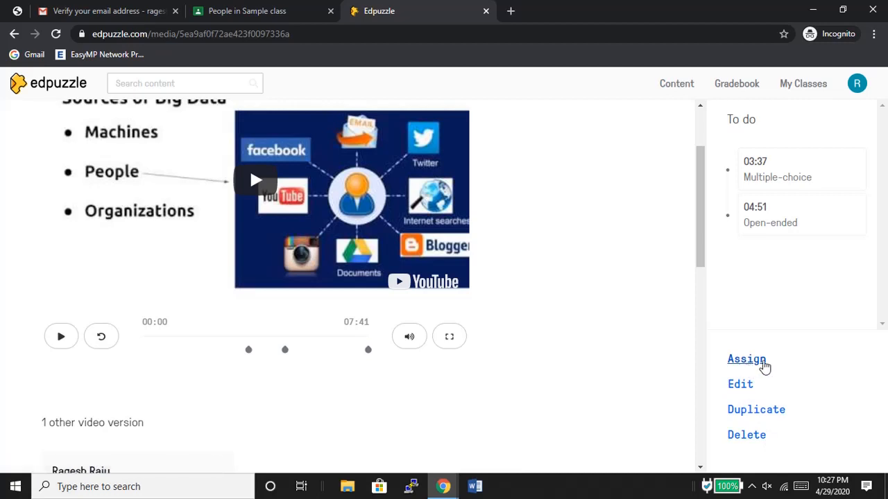
pyautogui.click(748, 364)
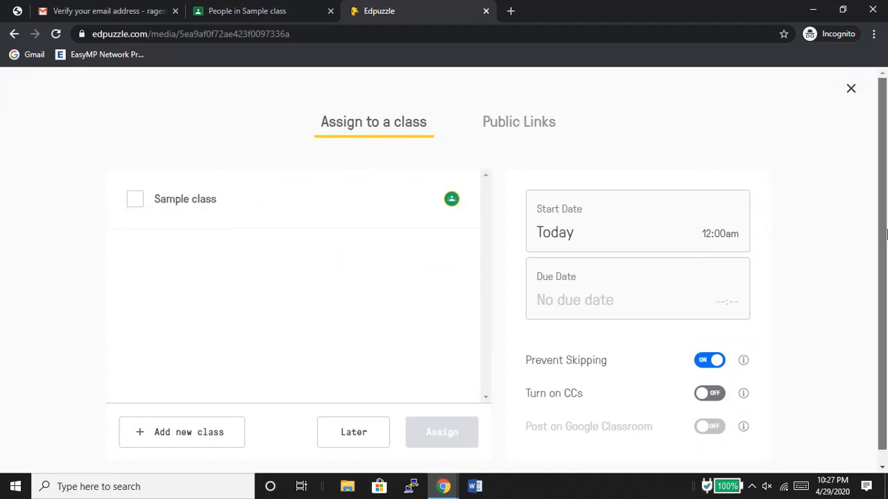
pyautogui.scroll(-1, 885, 234)
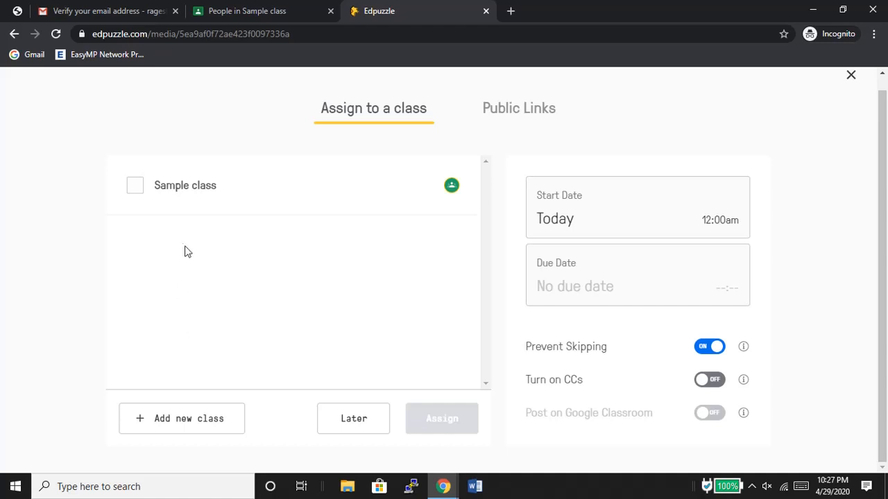
pyautogui.click(135, 188)
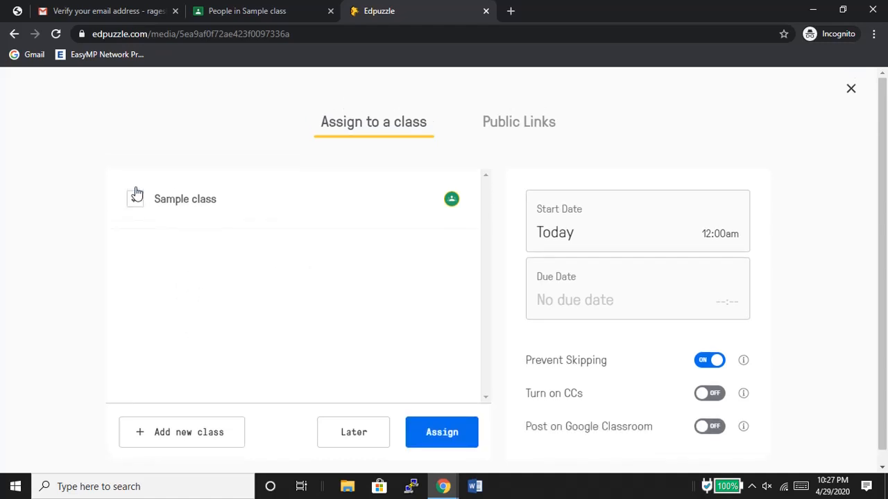
# Turn on CCs and Post on Google Classroom for the assignment, and assign the video to Sample class.
pyautogui.scroll(-1, 884, 305)
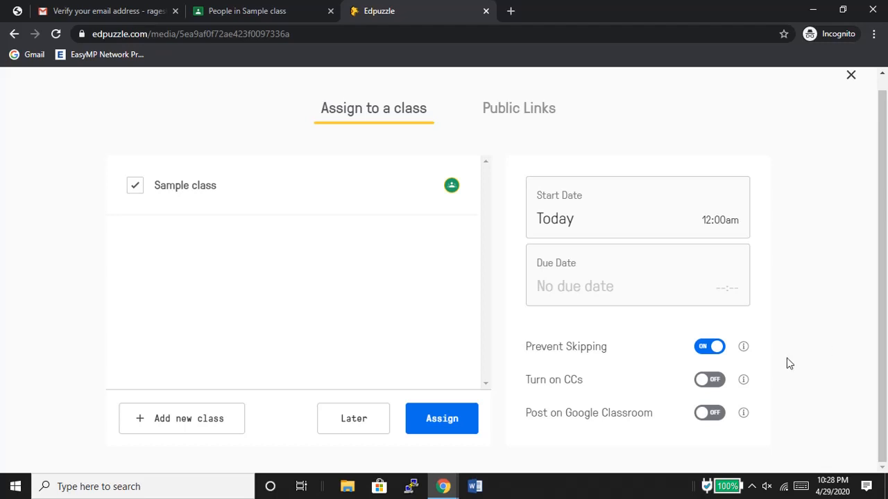
pyautogui.click(715, 383)
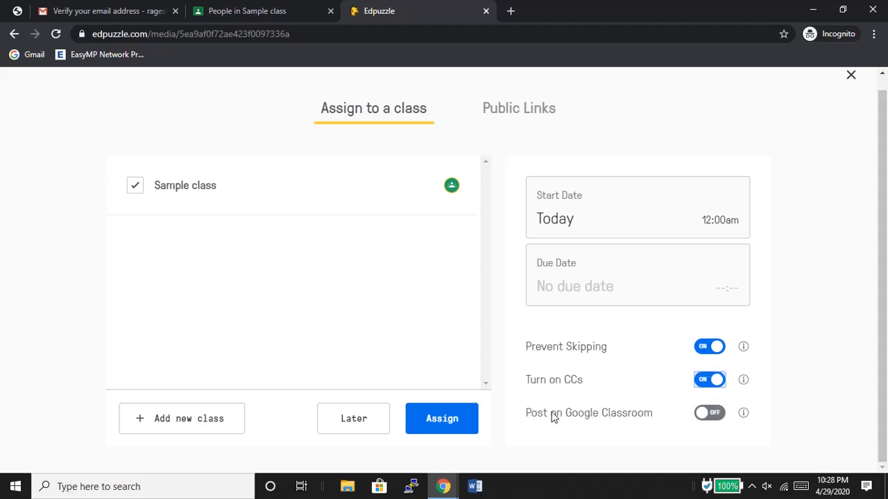
pyautogui.click(720, 423)
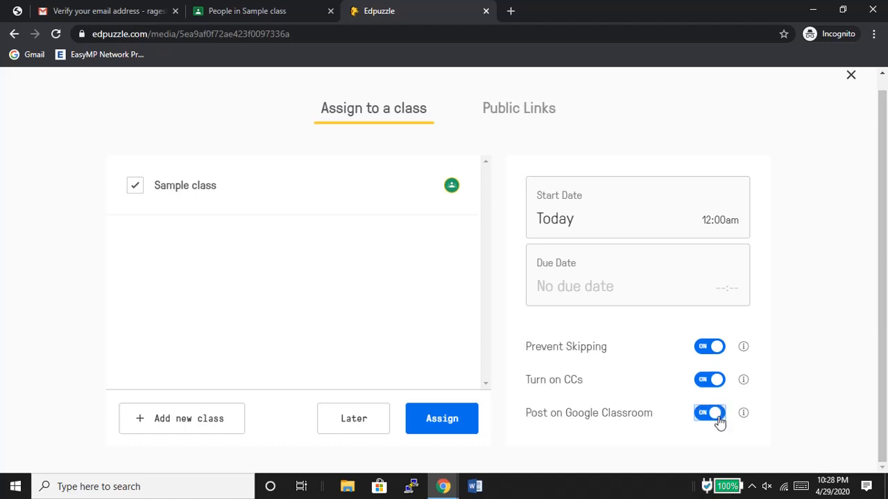
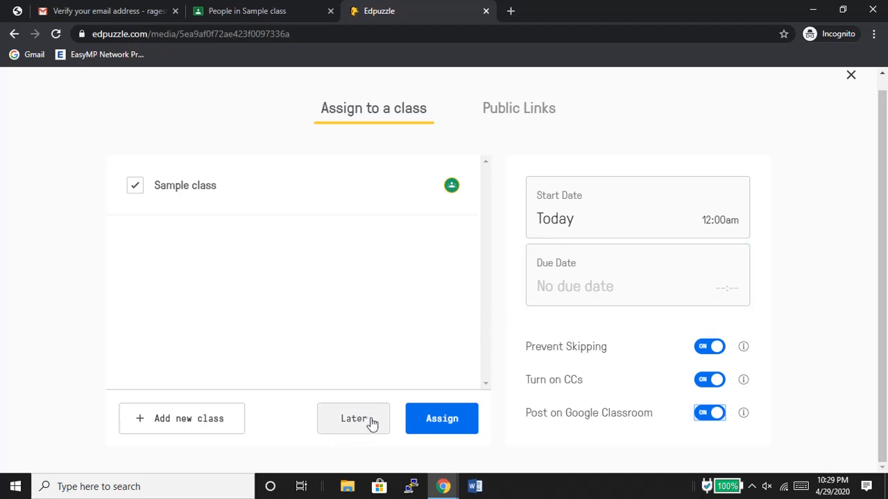
pyautogui.click(426, 424)
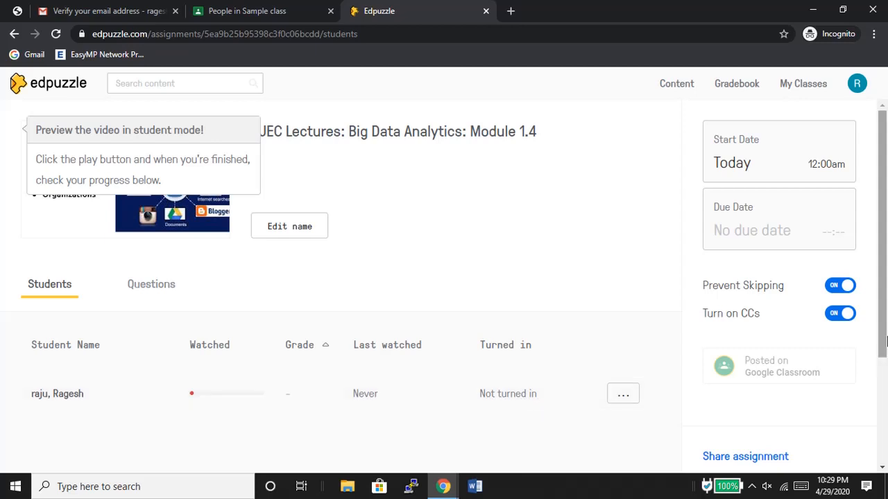
# Examine the assignment's student progress table, its reset and grade options, and its list of questions.
pyautogui.moveTo(886, 343); pyautogui.dragTo(886, 422)
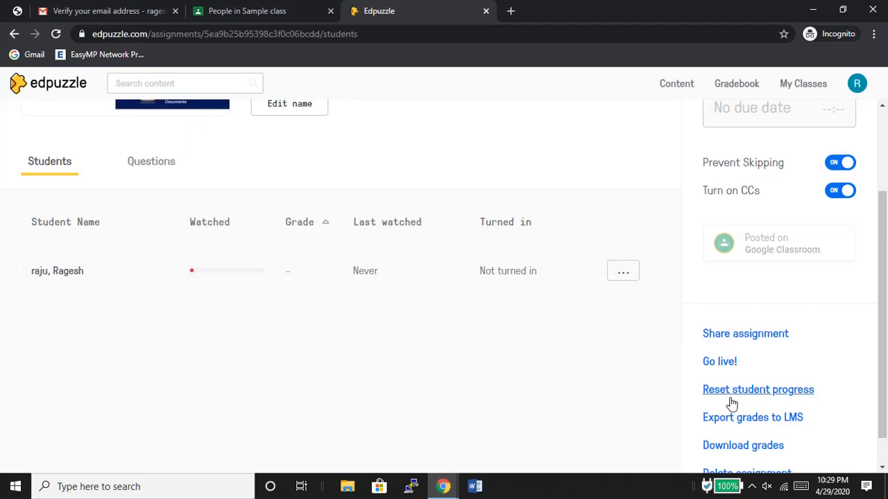
pyautogui.click(623, 274)
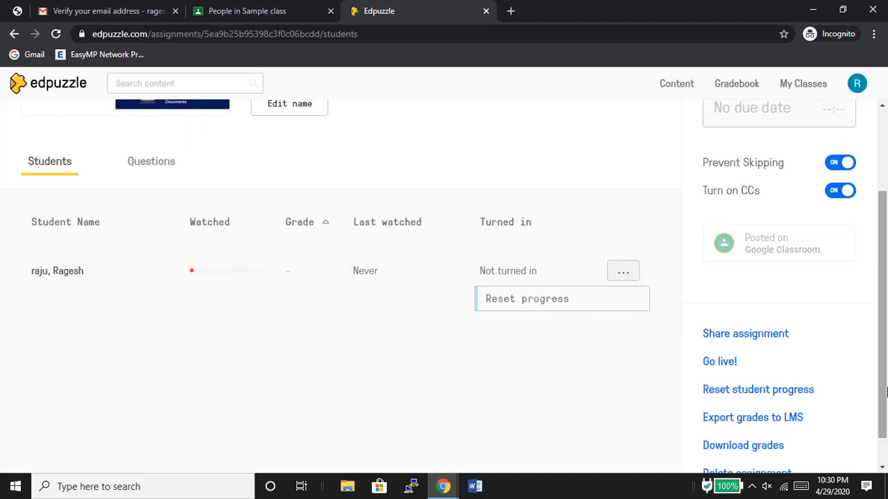
pyautogui.moveTo(886, 393); pyautogui.dragTo(886, 418)
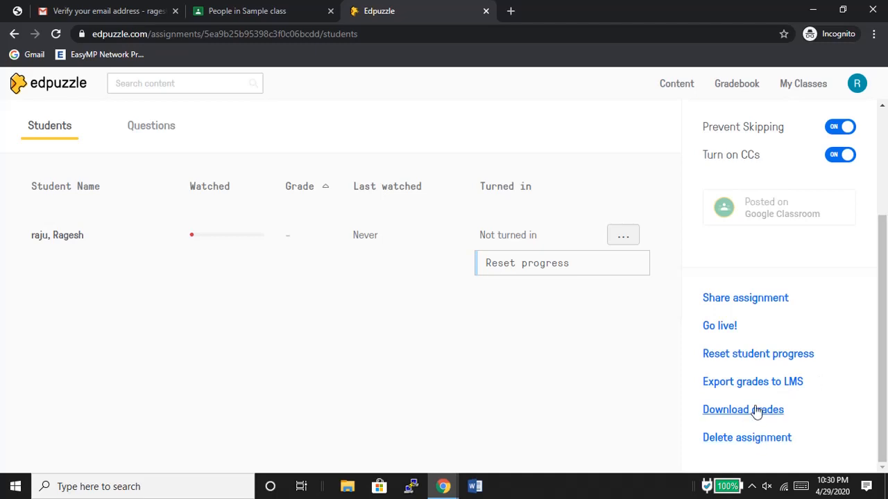
pyautogui.scroll(1, 887, 297)
pyautogui.moveTo(887, 297); pyautogui.dragTo(886, 224)
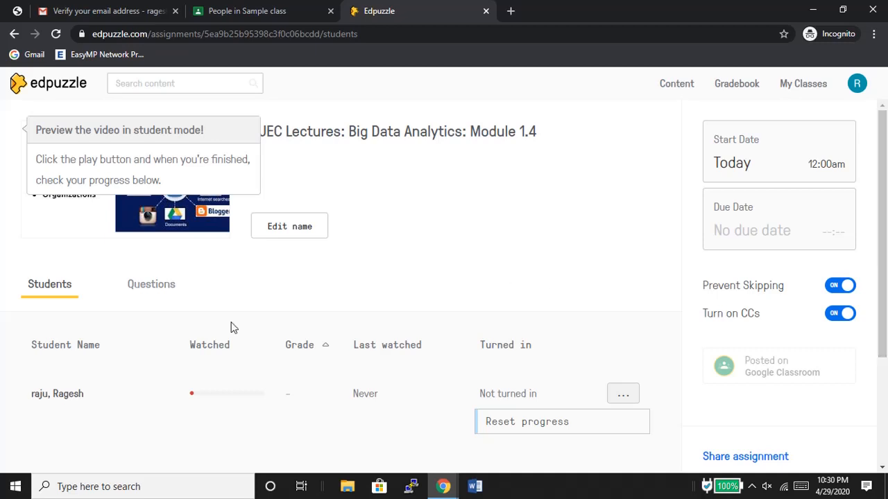
pyautogui.click(143, 286)
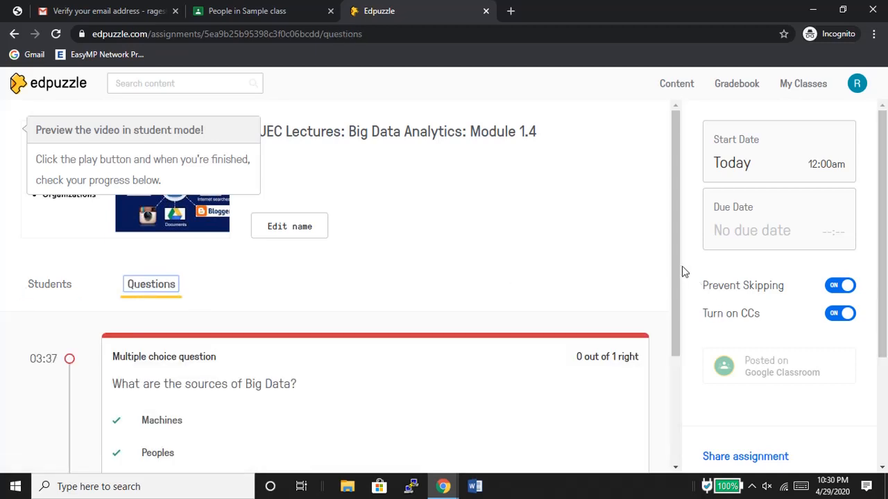
pyautogui.scroll(-2, 682, 299)
pyautogui.scroll(-2, 686, 312)
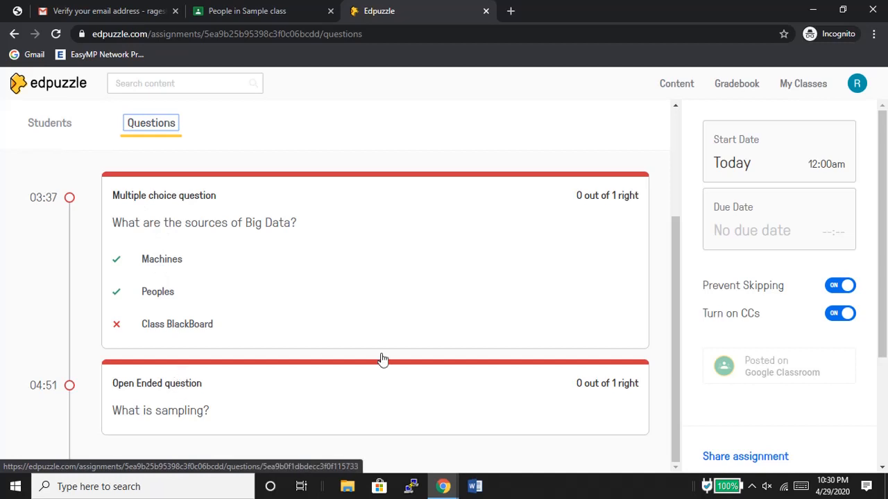
pyautogui.moveTo(678, 357); pyautogui.dragTo(677, 194)
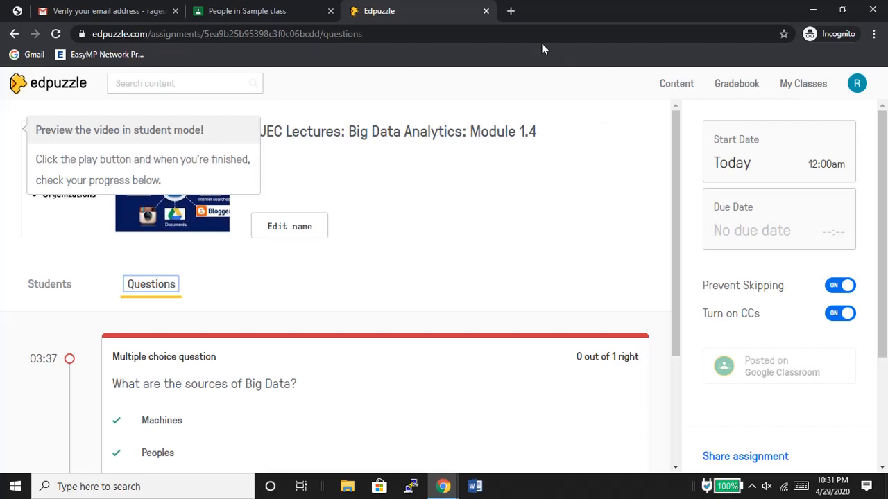
# Switch to the student's Google Classroom window, reload Sample class and view its classwork, dismissing the progress tip.
pyautogui.click(444, 486)
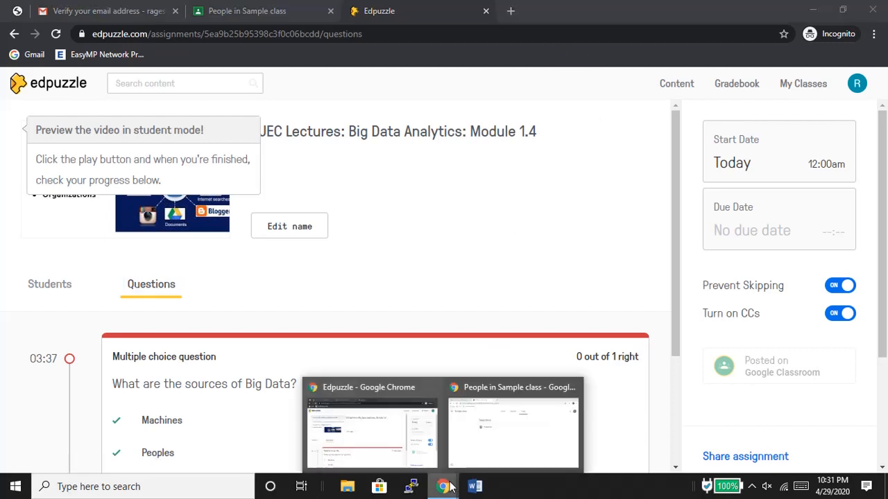
pyautogui.click(478, 460)
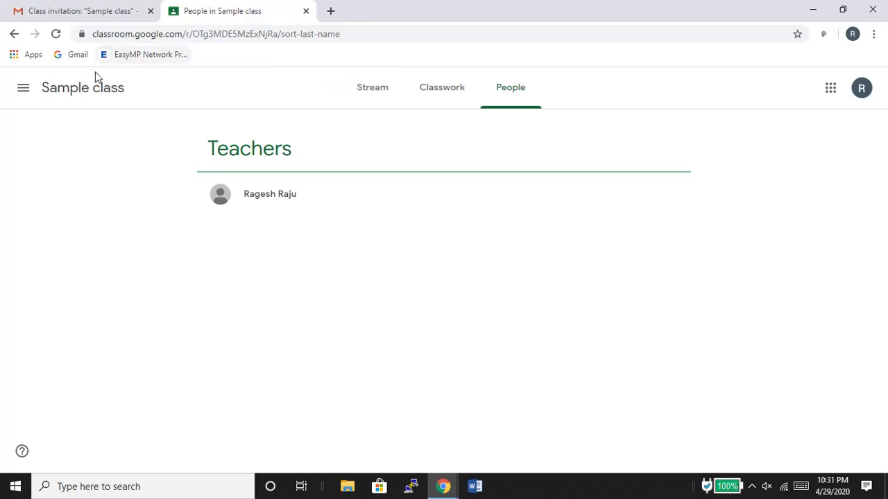
pyautogui.click(56, 34)
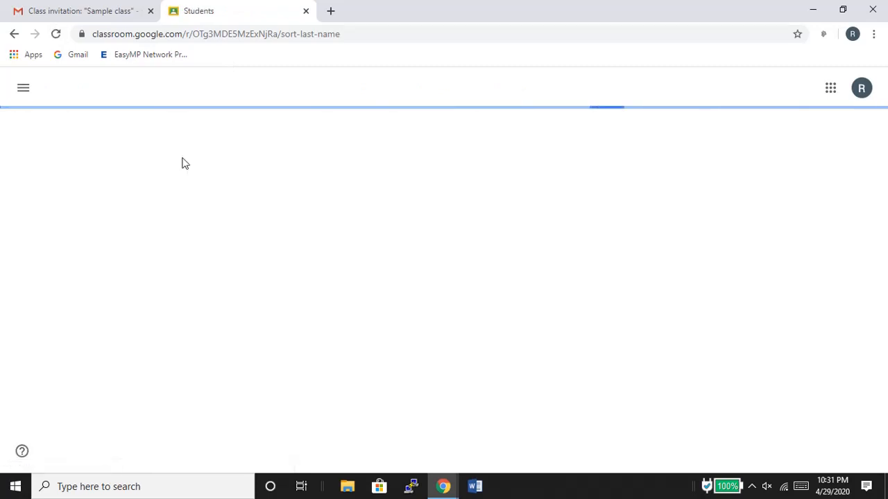
pyautogui.click(436, 88)
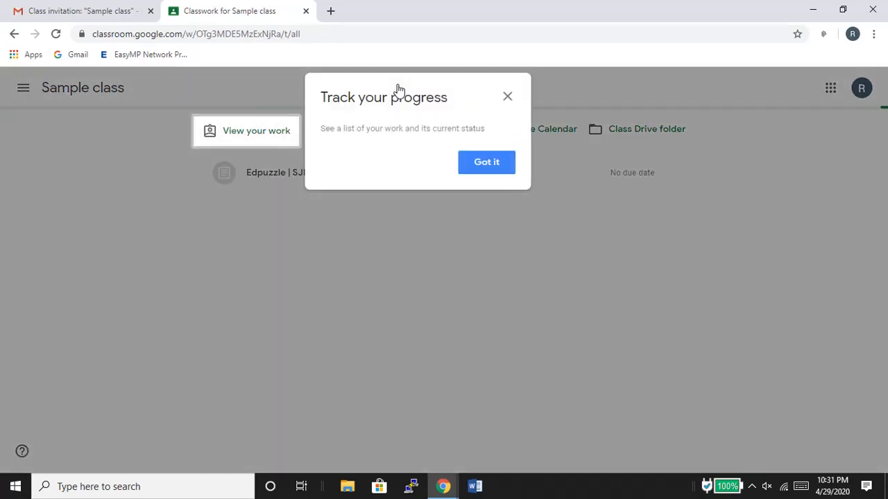
pyautogui.click(488, 172)
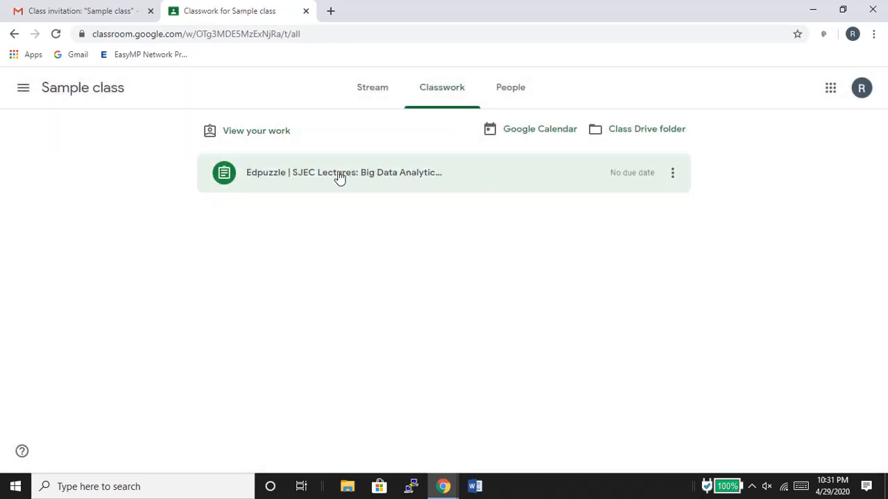
# Open the Edpuzzle assignment from the class stream, follow its Edpuzzle link and sign in with Google as the student.
pyautogui.click(377, 86)
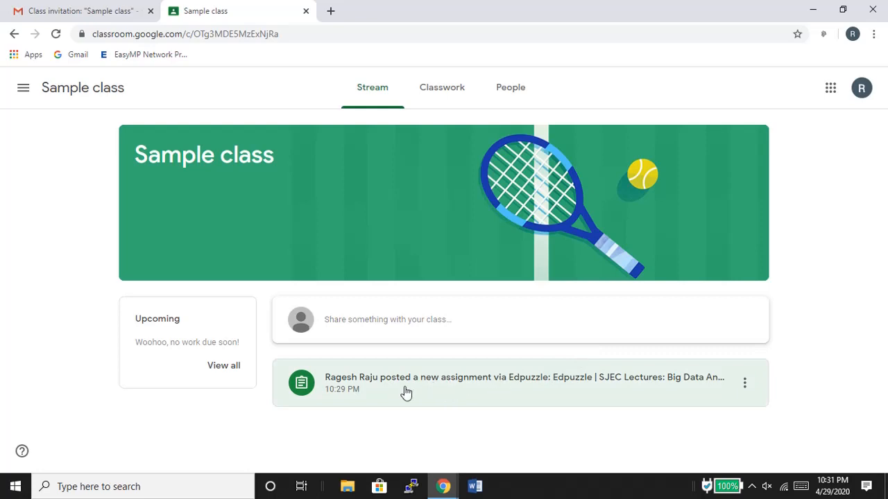
pyautogui.click(487, 381)
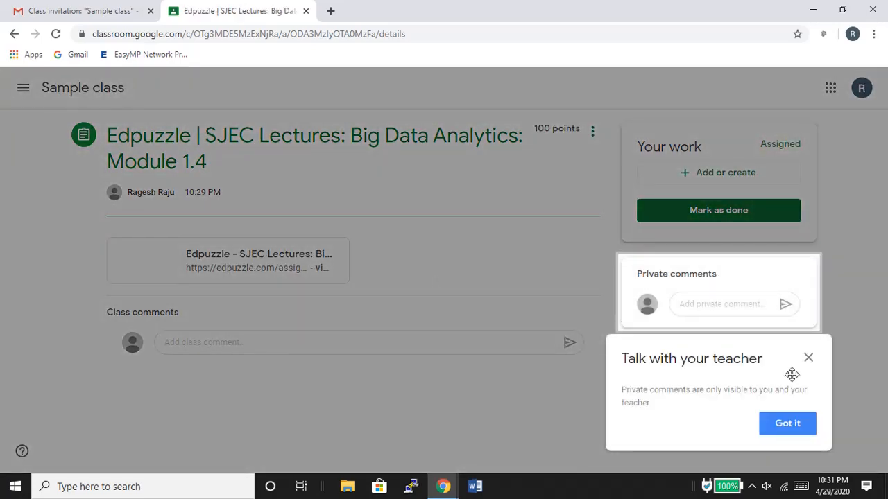
pyautogui.click(808, 358)
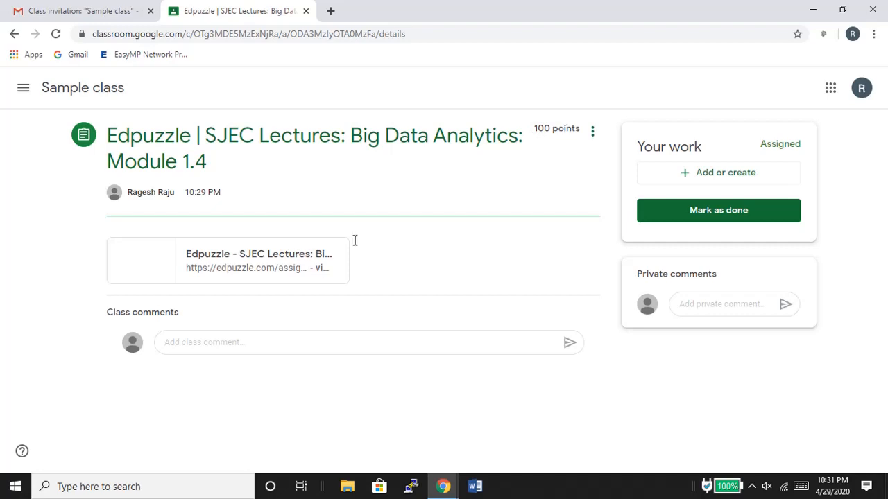
pyautogui.click(276, 265)
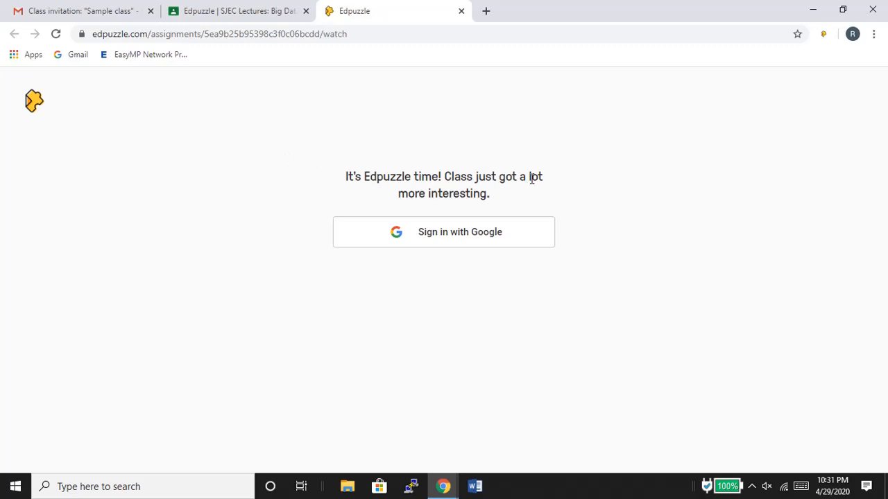
pyautogui.click(477, 232)
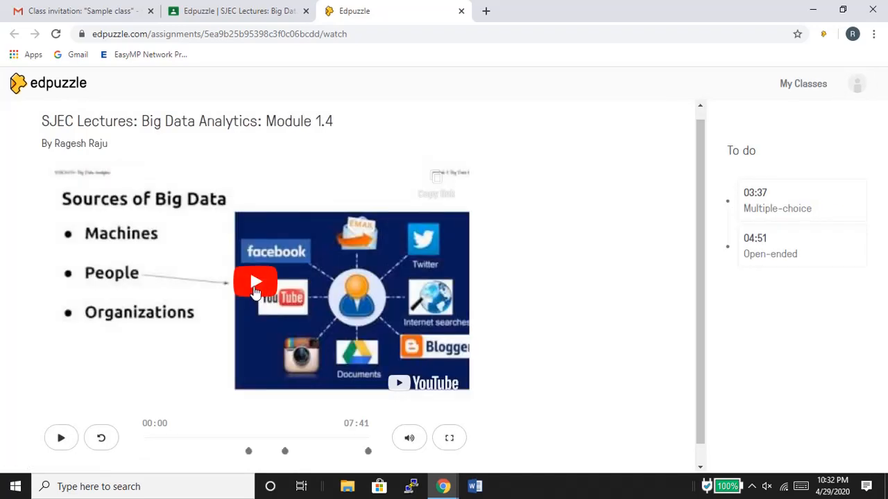
# Play the assigned video as the student and try to skip ahead on the timeline and jump back.
pyautogui.click(254, 284)
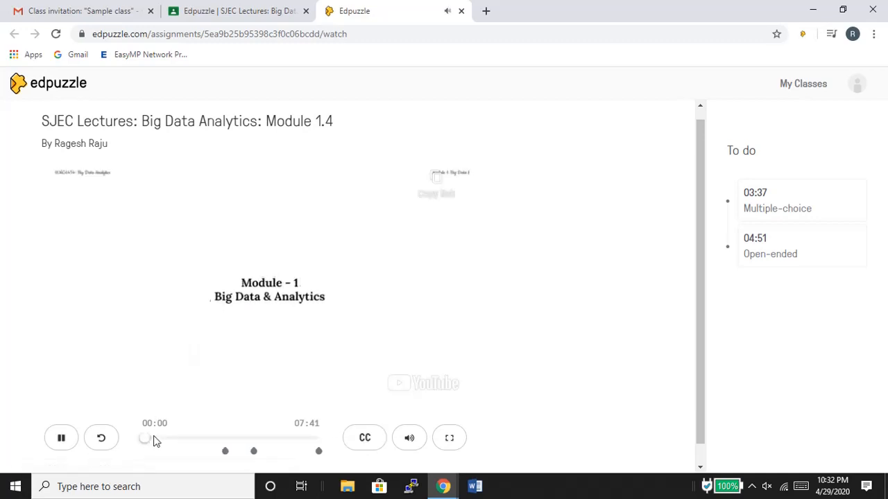
pyautogui.moveTo(145, 439); pyautogui.dragTo(169, 439)
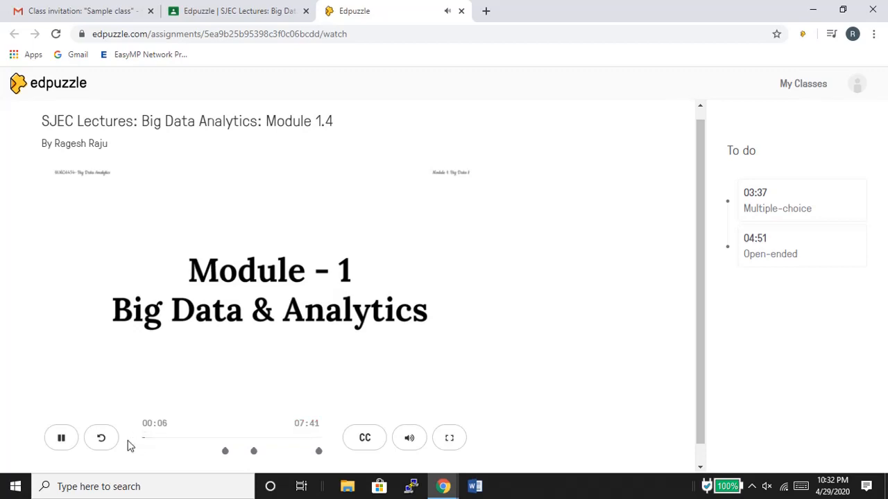
pyautogui.click(101, 439)
# Switch back to the teacher's Edpuzzle window and check the student progress for the assignment.
pyautogui.moveTo(445, 489)
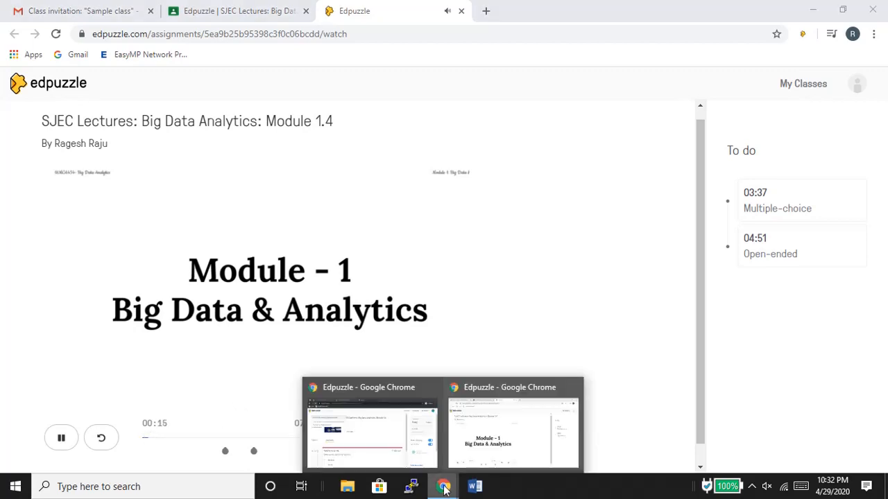
pyautogui.click(404, 430)
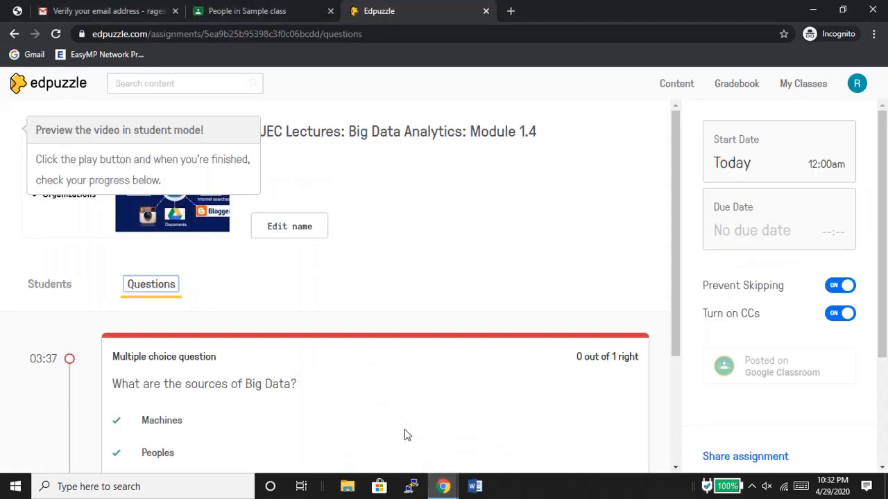
pyautogui.click(60, 285)
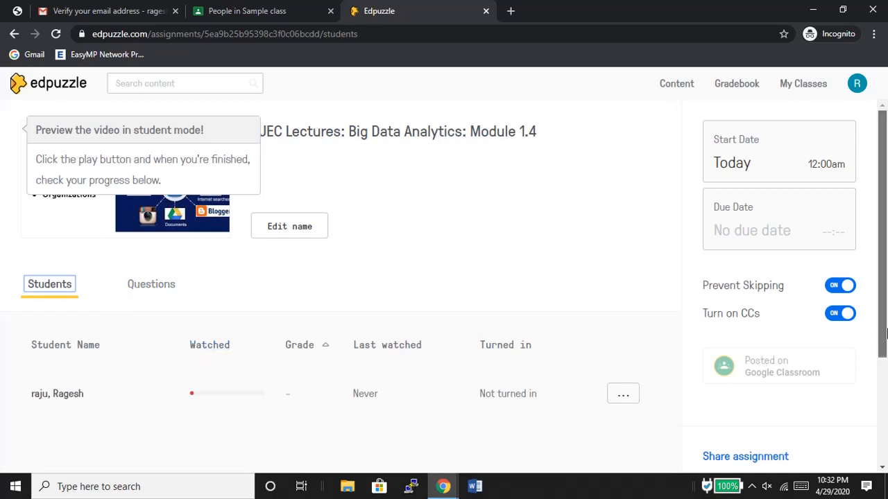
pyautogui.moveTo(882, 333)
pyautogui.mouseDown()
pyautogui.moveTo(882, 390)
pyautogui.moveTo(882, 333)
pyautogui.mouseUp()
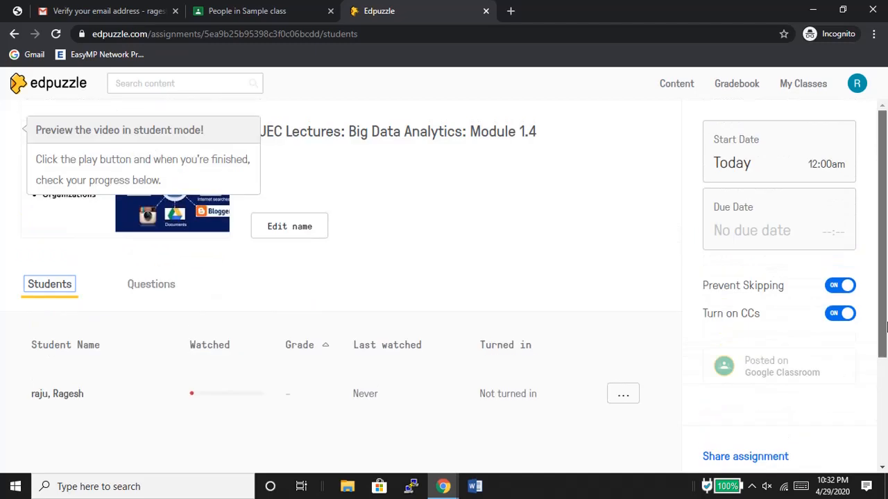
# Open the Edpuzzle assignment for editing from the teacher's Sample class classwork in Google Classroom, dismissing the tips.
pyautogui.click(254, 10)
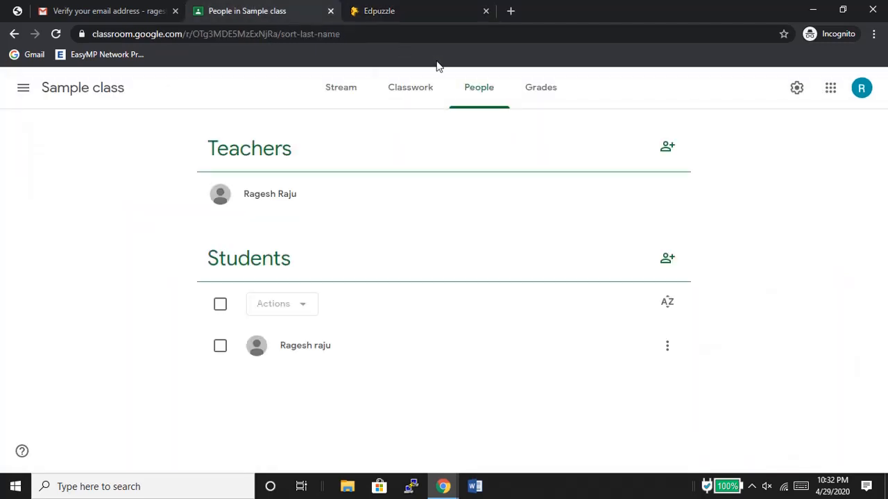
pyautogui.click(418, 93)
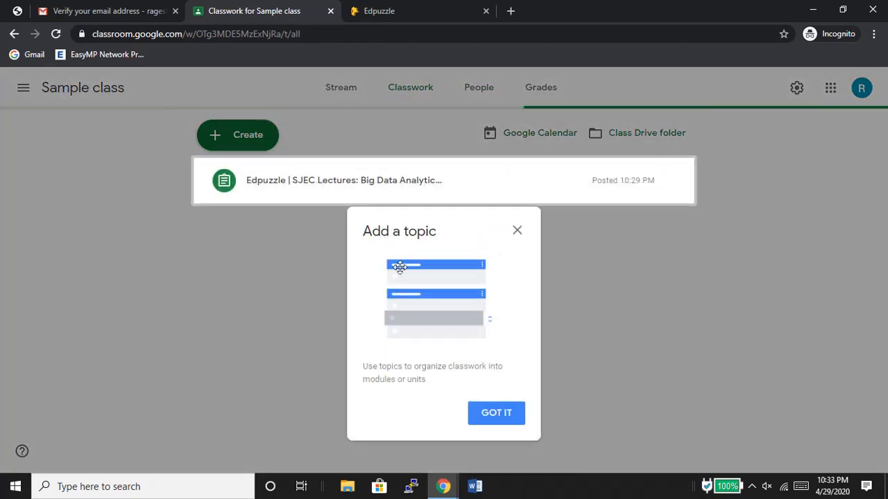
pyautogui.click(516, 233)
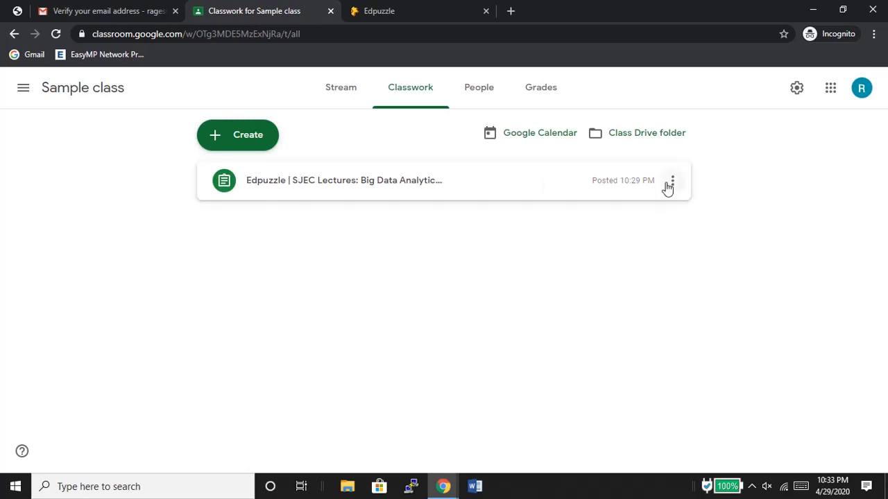
pyautogui.click(673, 183)
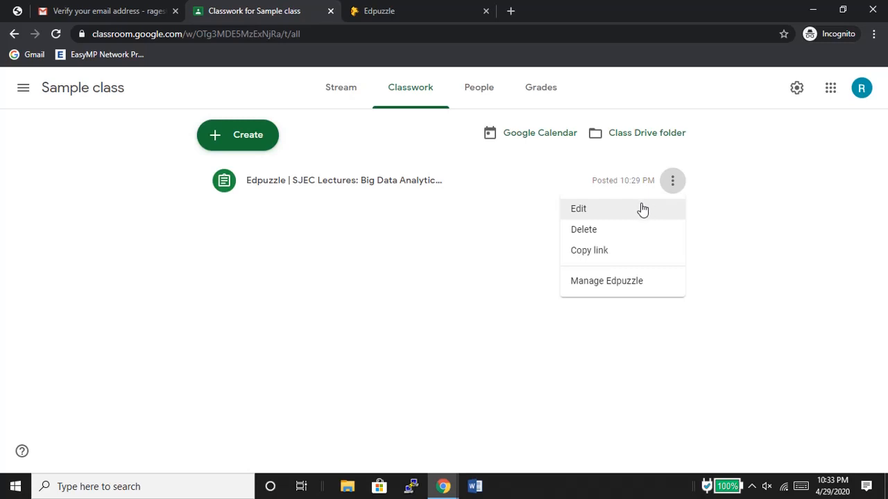
pyautogui.click(643, 209)
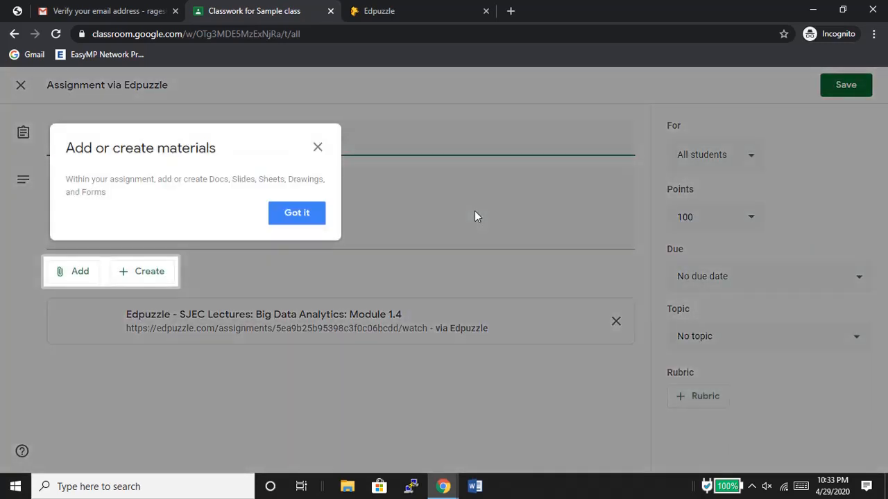
pyautogui.click(317, 149)
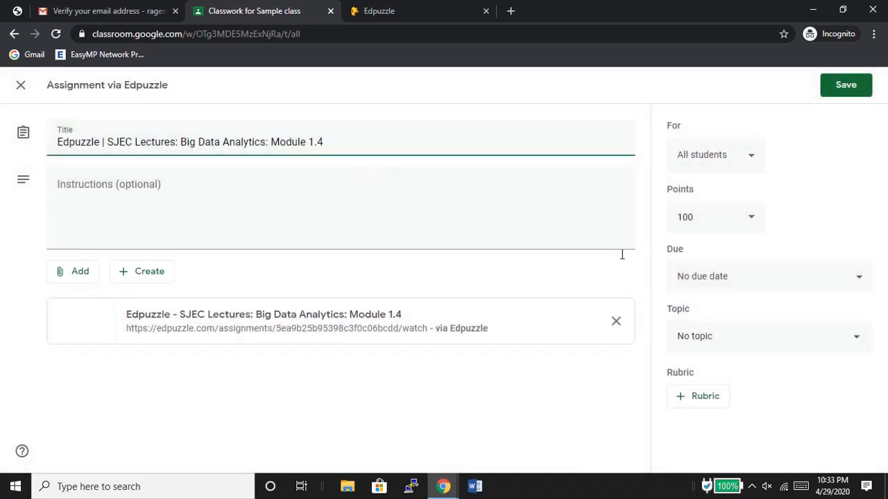
# File the assignment under a new topic named Module 1 and save it.
pyautogui.click(735, 346)
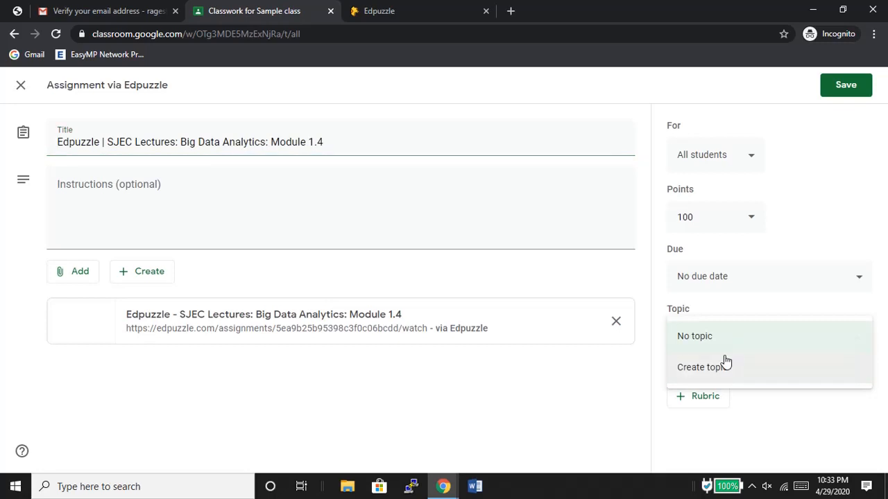
pyautogui.click(719, 368)
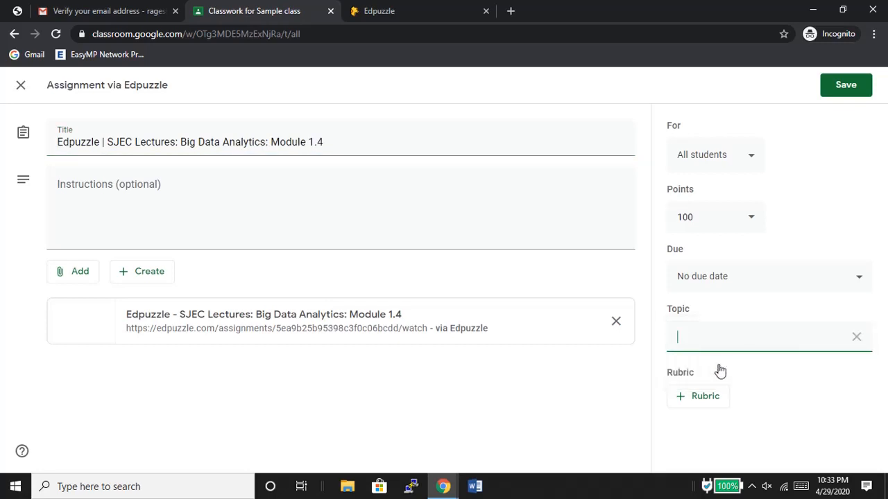
pyautogui.write('MO')
pyautogui.click(847, 85)
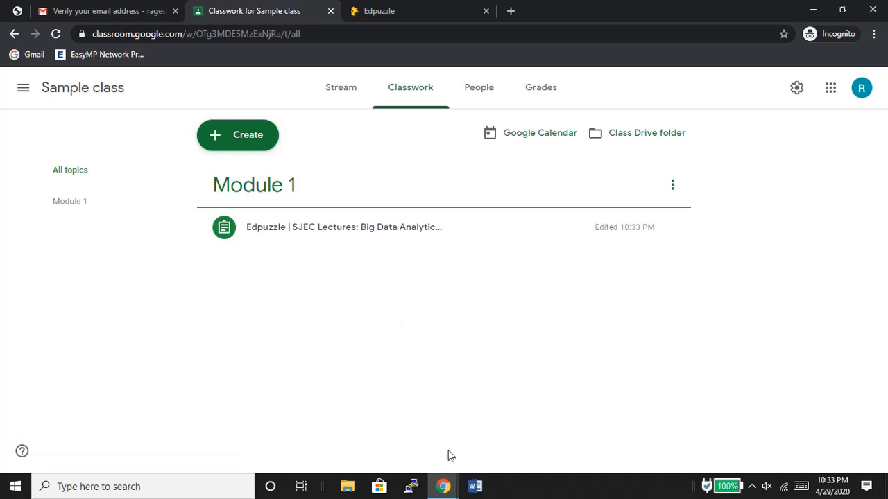
# Switch to the student's Edpuzzle window and turn on English captions for the playing video.
pyautogui.click(444, 484)
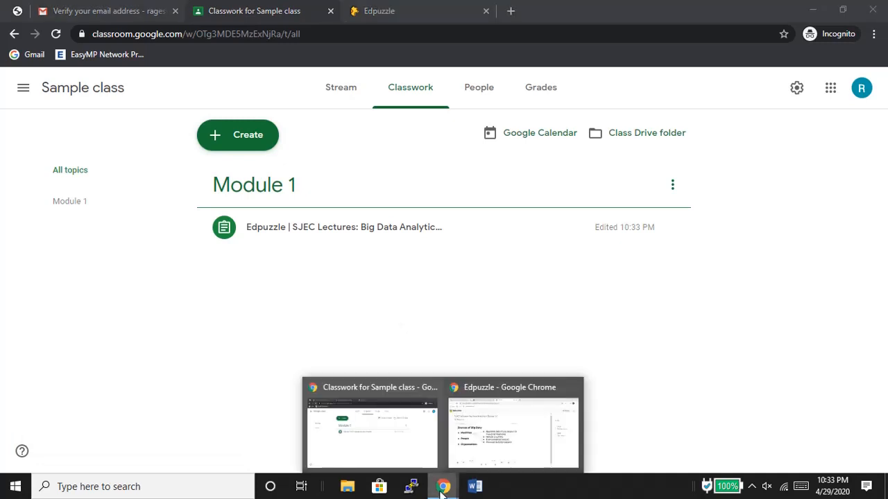
pyautogui.click(477, 463)
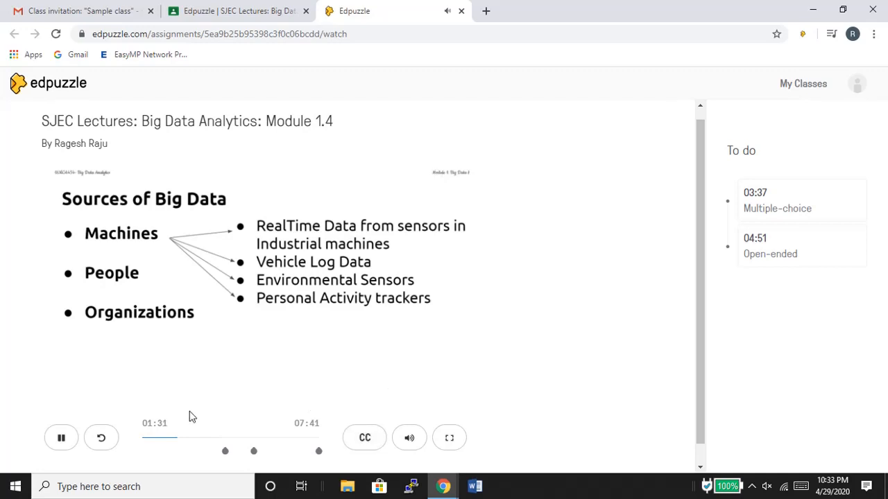
pyautogui.click(365, 437)
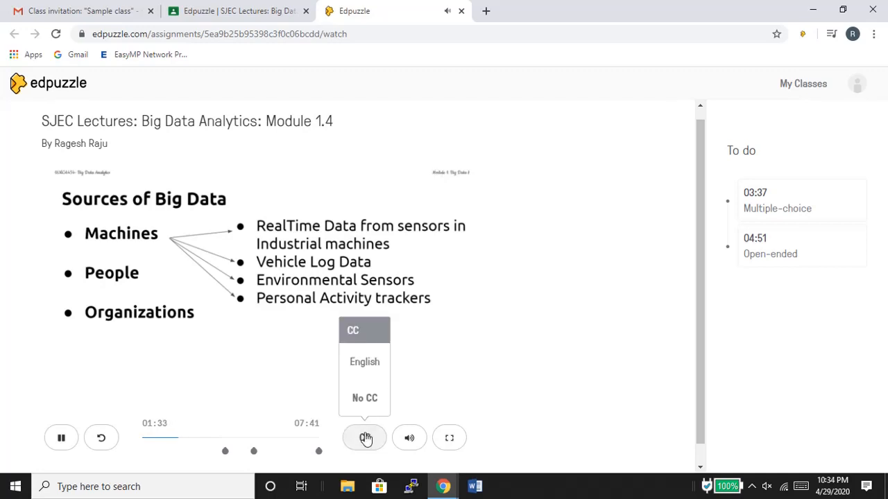
pyautogui.click(366, 362)
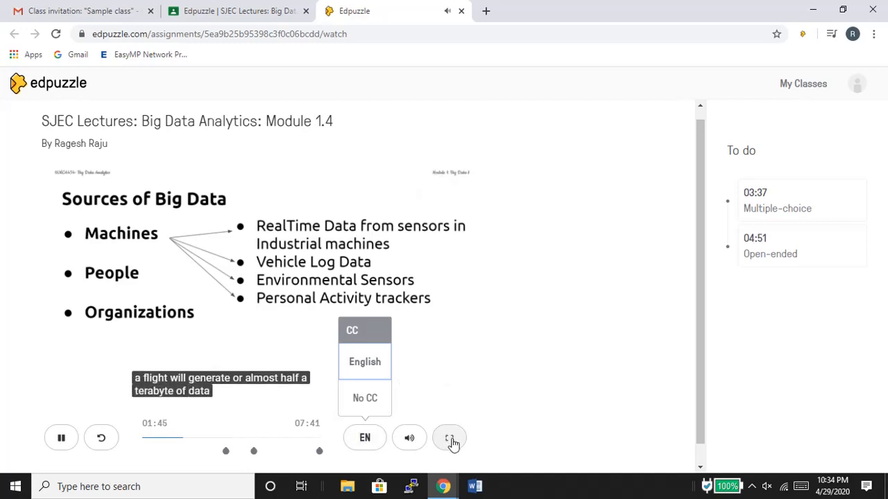
# Watch the student's video in full screen, try to skip ahead on the timeline, and leave full screen.
pyautogui.click(450, 440)
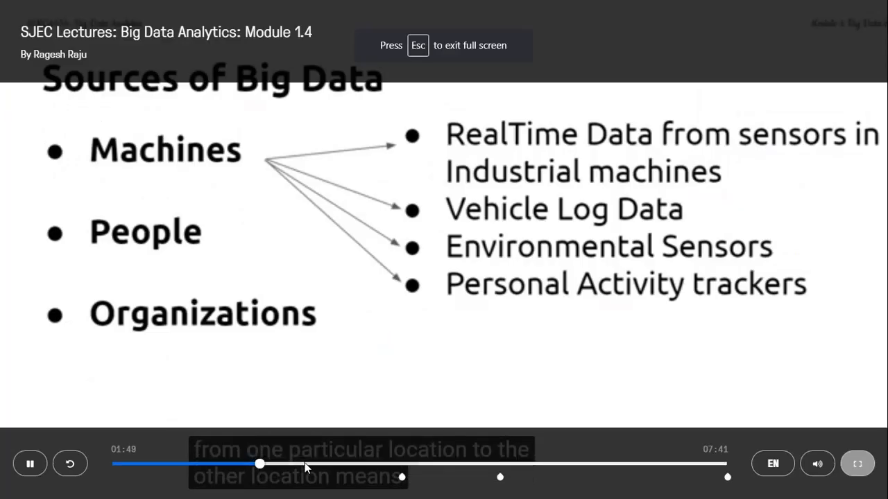
pyautogui.click(334, 463)
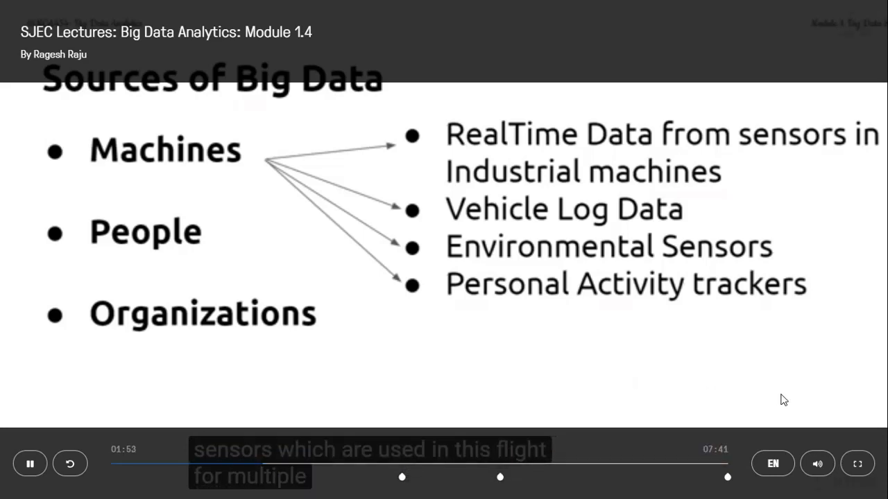
pyautogui.click(858, 464)
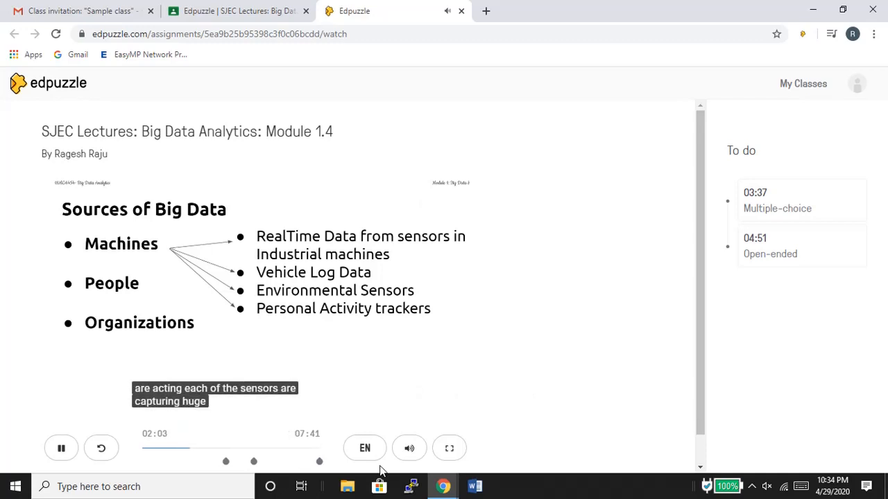
# Return to the teacher's Edpuzzle window and review the assignments and student list of Sample class.
pyautogui.moveTo(454, 488)
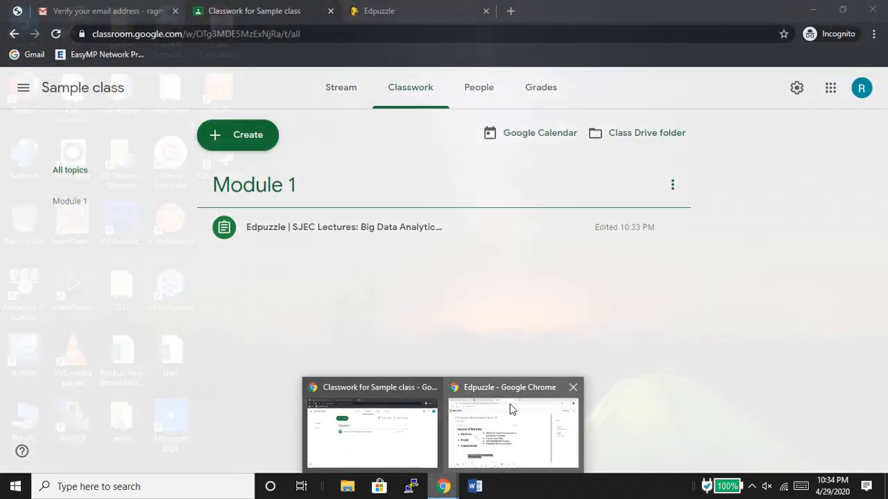
pyautogui.click(510, 409)
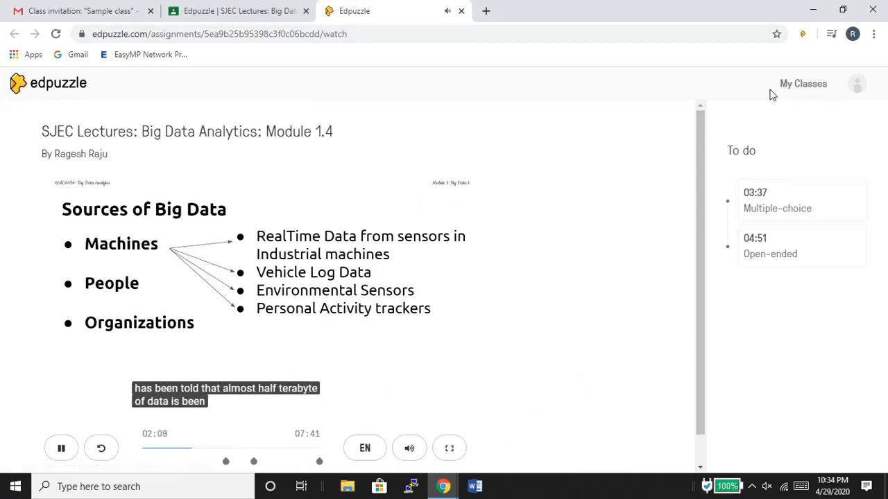
pyautogui.moveTo(446, 490)
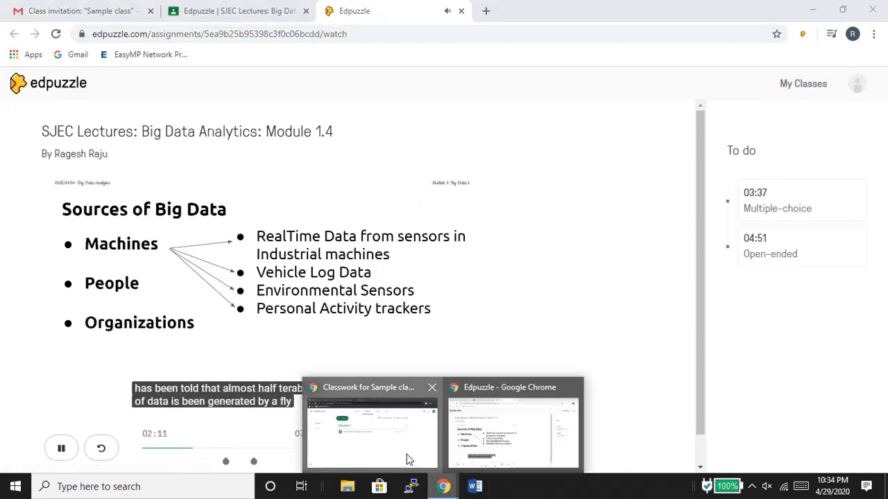
pyautogui.click(407, 458)
pyautogui.click(392, 7)
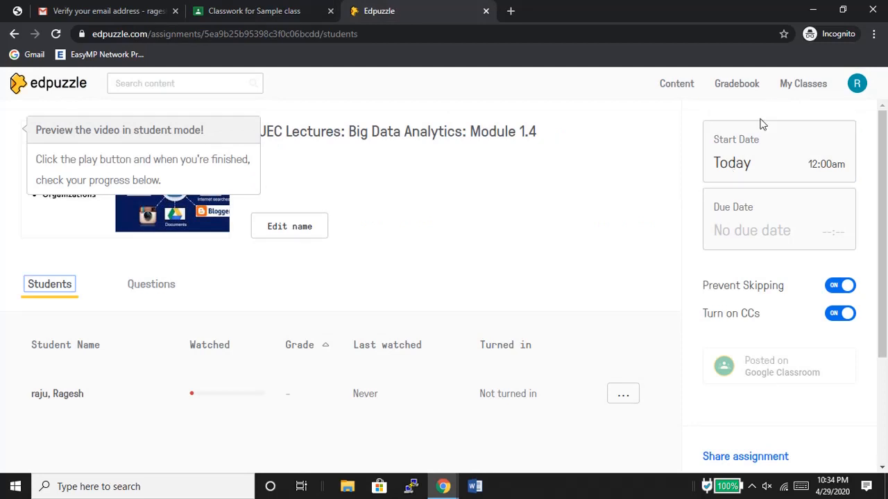
pyautogui.click(788, 90)
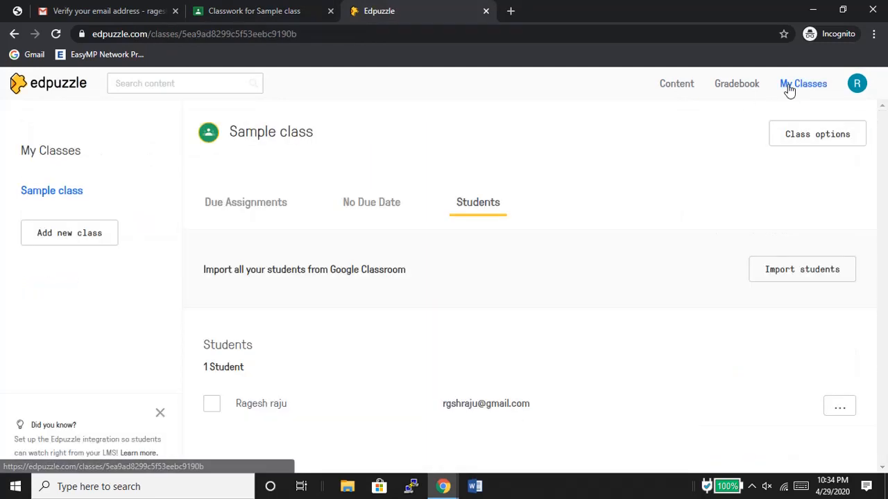
pyautogui.click(263, 208)
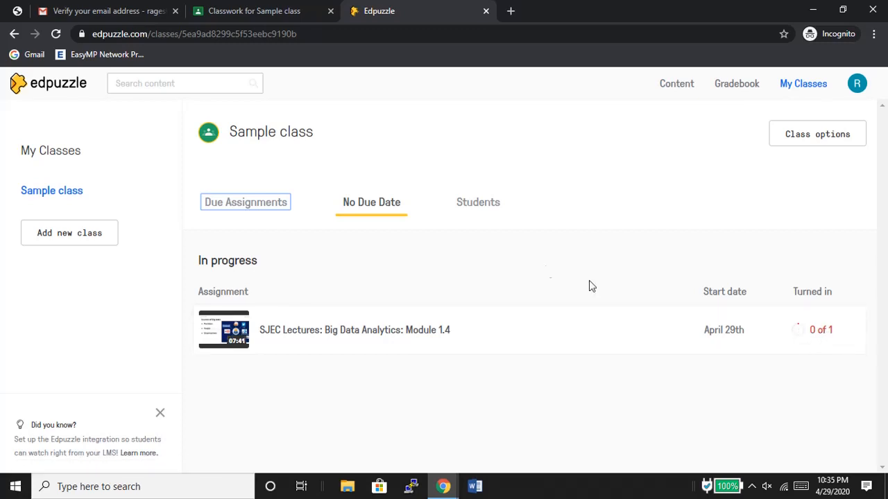
pyautogui.click(487, 209)
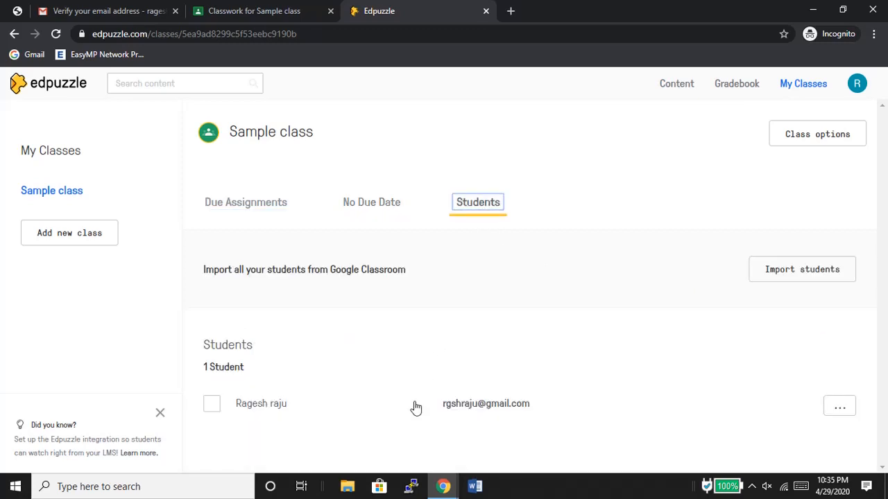
# Open the Big Data Analytics: Module 1.4 assignment without a due date and examine the student's watch progress, section views and question responses.
pyautogui.click(362, 211)
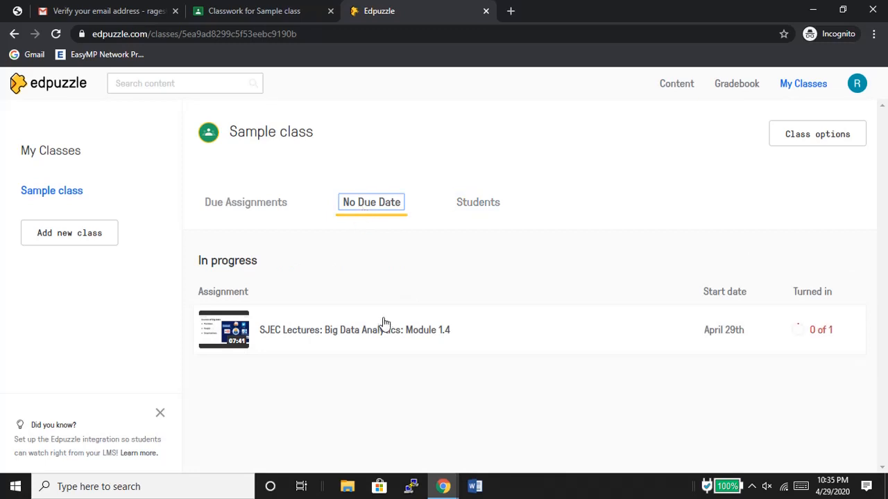
pyautogui.click(405, 335)
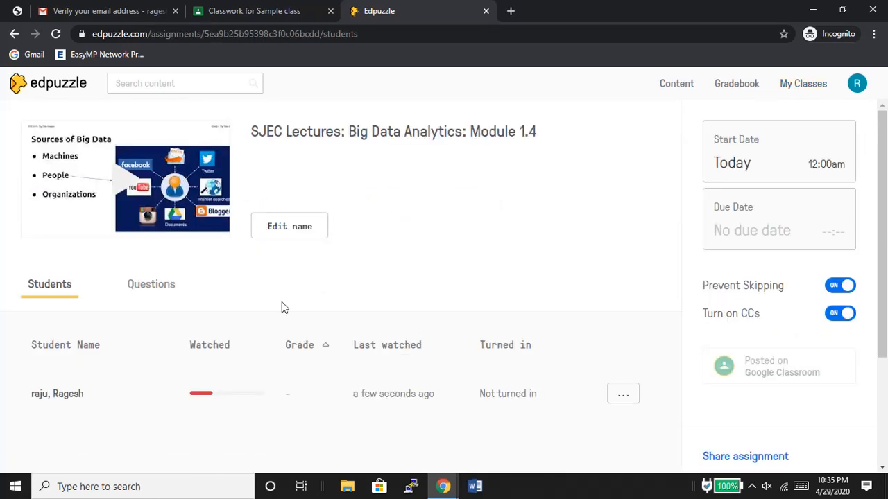
pyautogui.moveTo(212, 392)
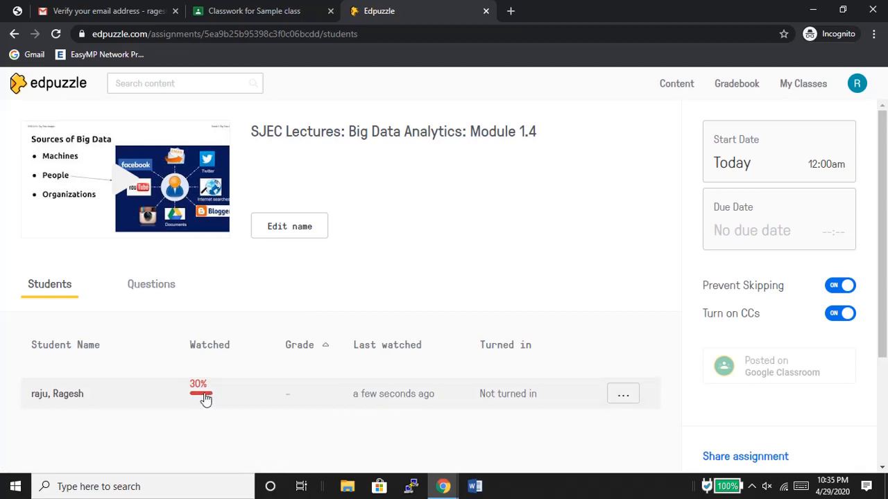
pyautogui.click(209, 399)
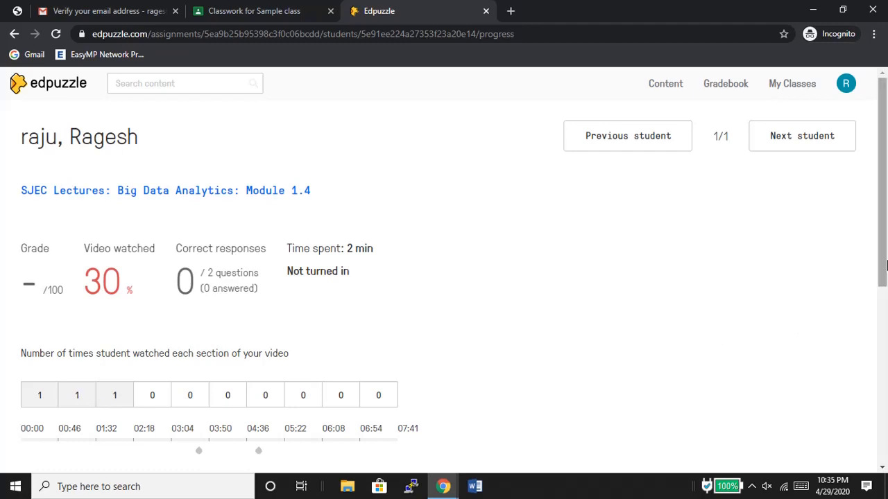
pyautogui.moveTo(887, 266); pyautogui.dragTo(886, 296)
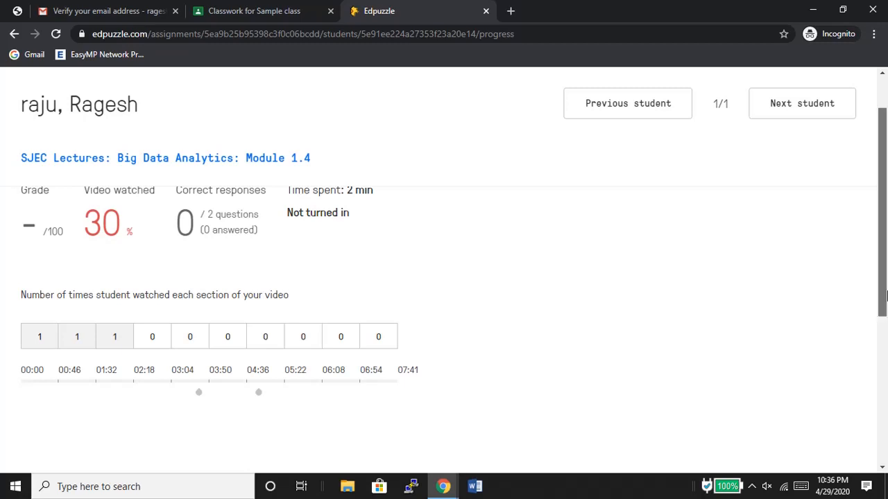
pyautogui.moveTo(885, 297); pyautogui.dragTo(886, 434)
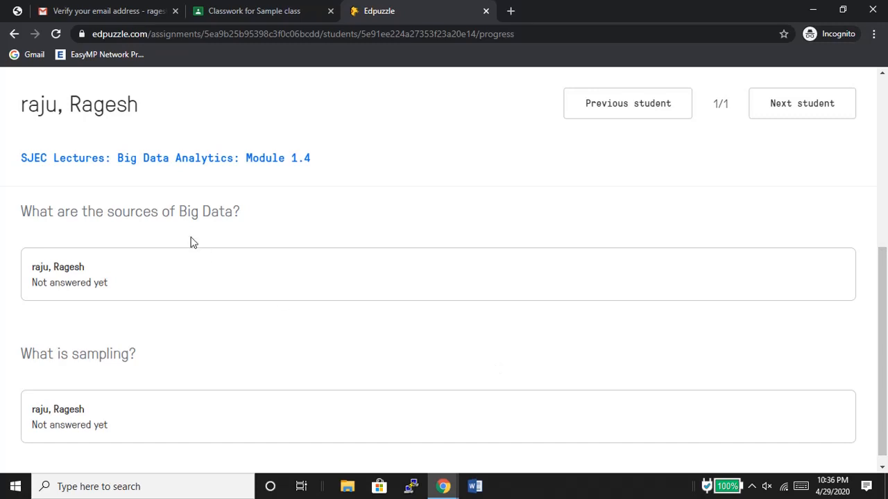
pyautogui.moveTo(886, 354); pyautogui.dragTo(886, 234)
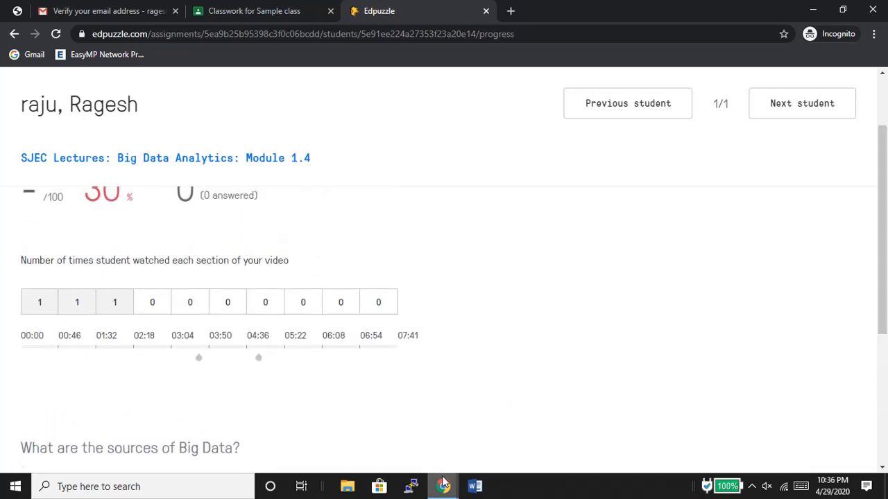
# In the student's window, answer the Big Data sources question with Class BlackBoard and Peoples, submit it and continue the video.
pyautogui.moveTo(444, 484)
pyautogui.click(487, 420)
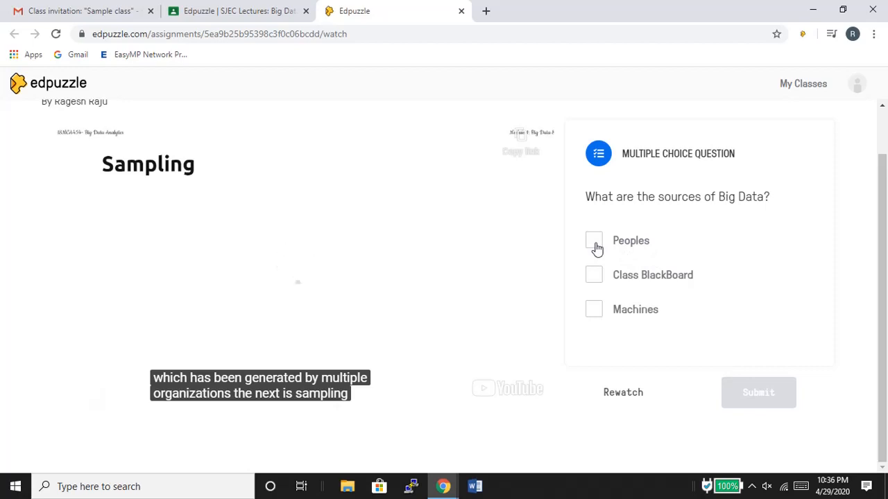
pyautogui.click(594, 276)
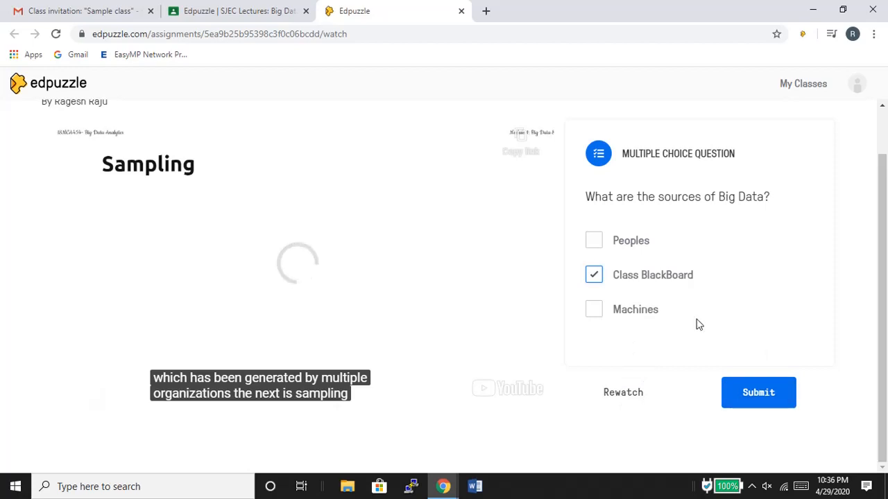
pyautogui.click(599, 243)
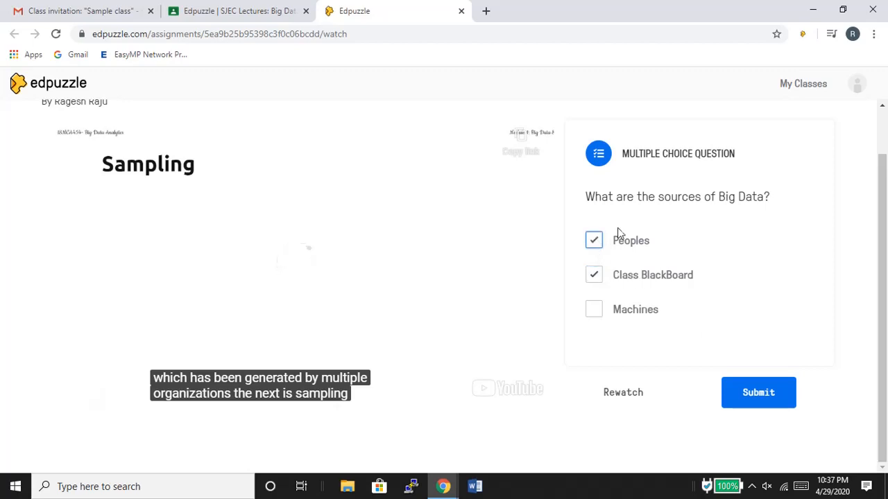
pyautogui.click(771, 401)
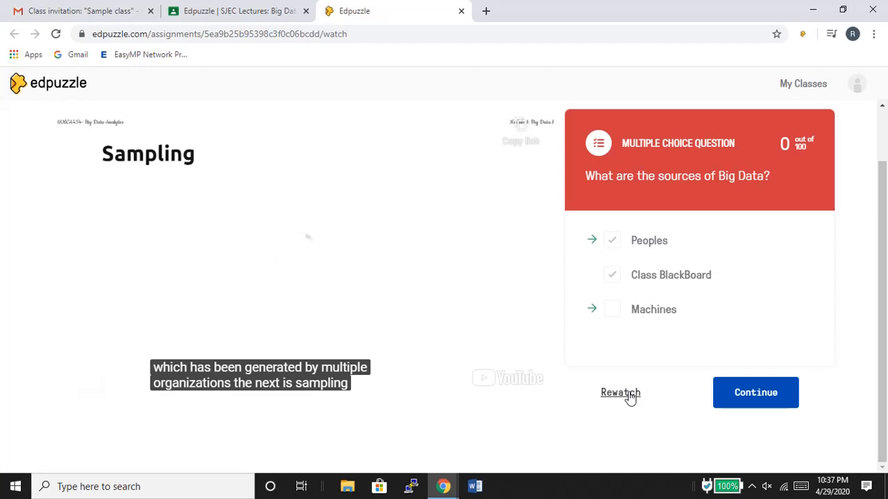
pyautogui.click(744, 401)
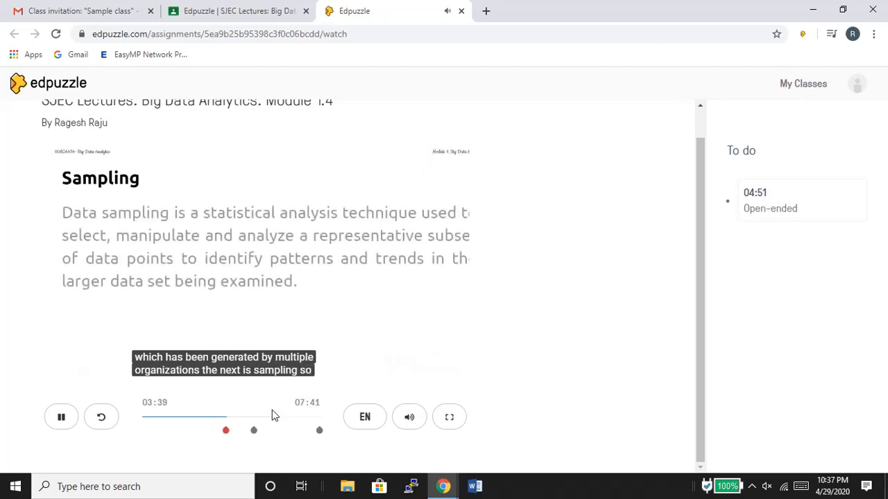
# In the teacher's window, reload the student's progress report and set the Big Data sources answer's score to 50 of 100.
pyautogui.moveTo(441, 479)
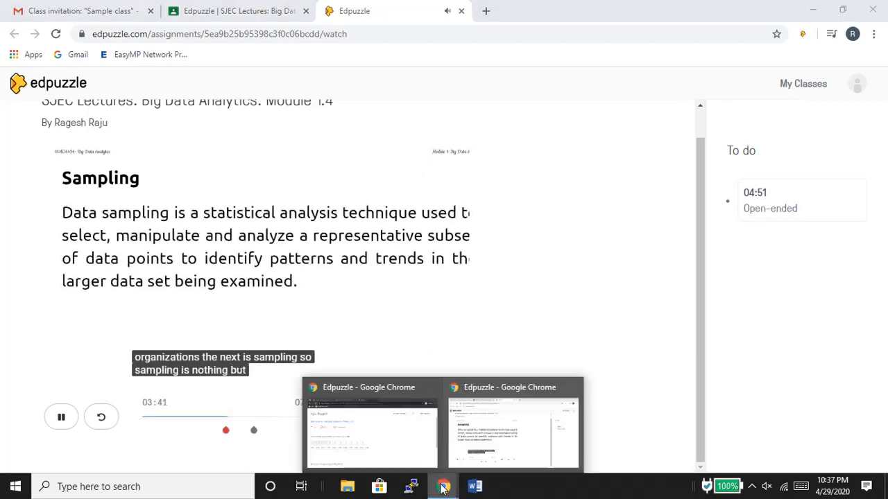
pyautogui.click(395, 454)
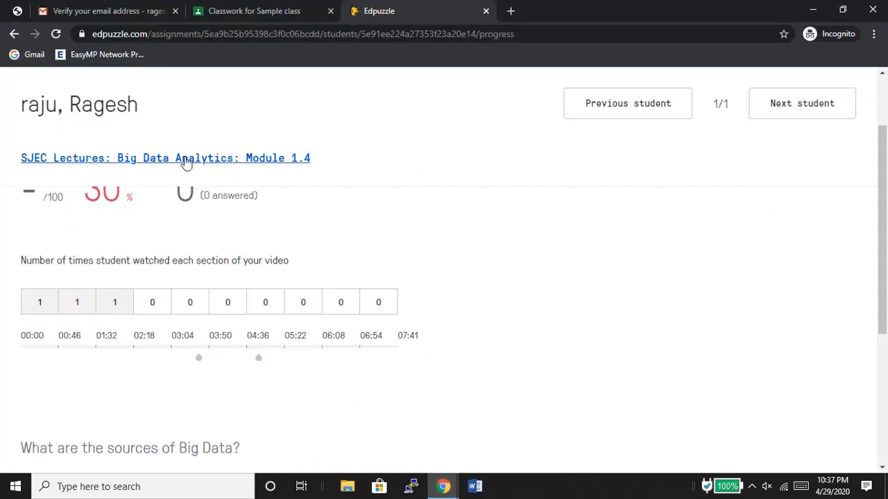
pyautogui.click(52, 34)
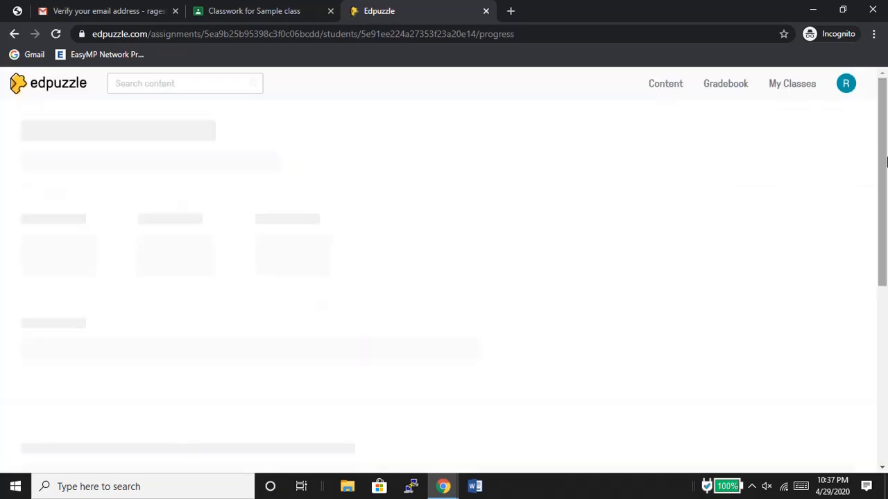
pyautogui.moveTo(887, 161); pyautogui.dragTo(886, 286)
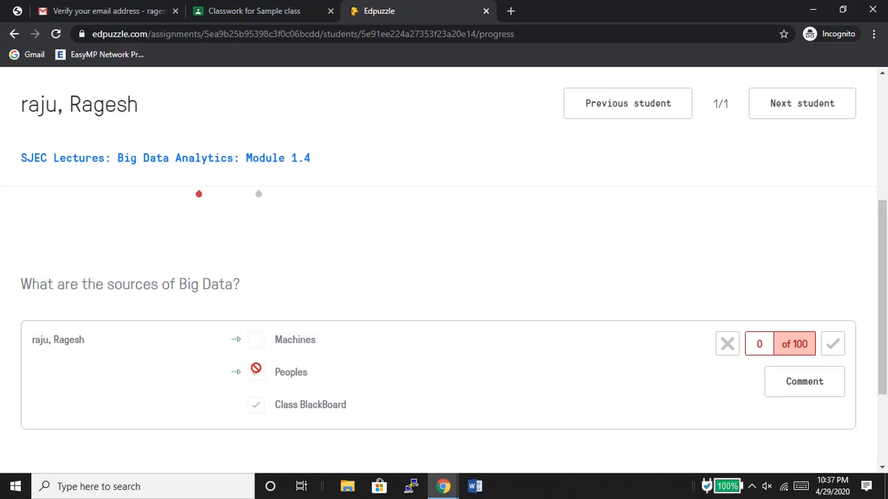
pyautogui.click(762, 345)
pyautogui.doubleClick(760, 345)
pyautogui.write('50')
pyautogui.click(833, 351)
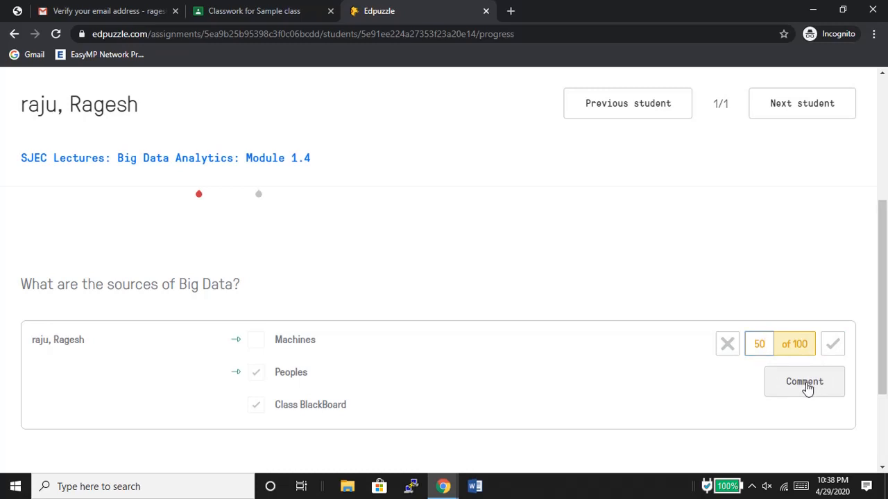
# Post the comment "Please concentrate a bit more..Good Work..:-)" on the student's Big Data sources answer and close the comments.
pyautogui.click(805, 382)
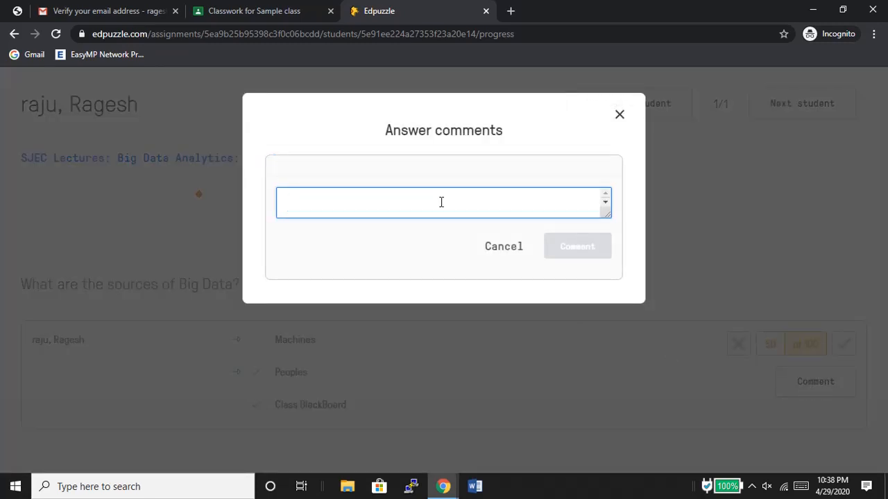
pyautogui.write('P')
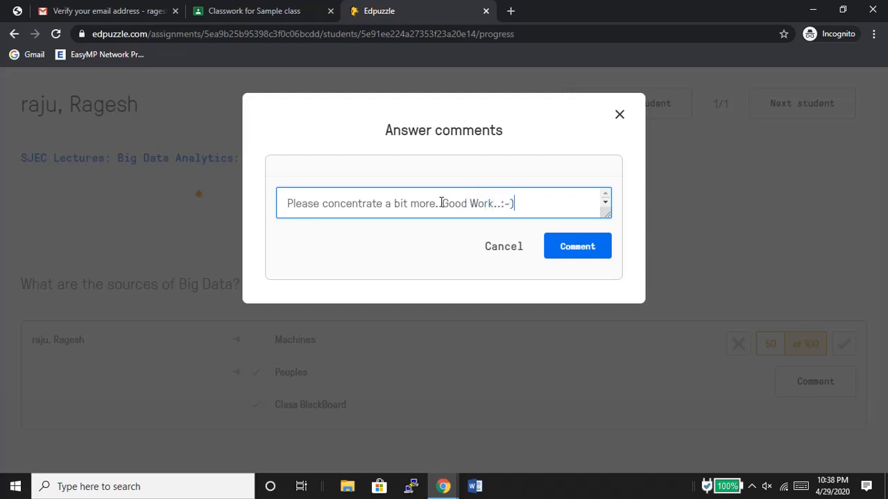
pyautogui.click(582, 248)
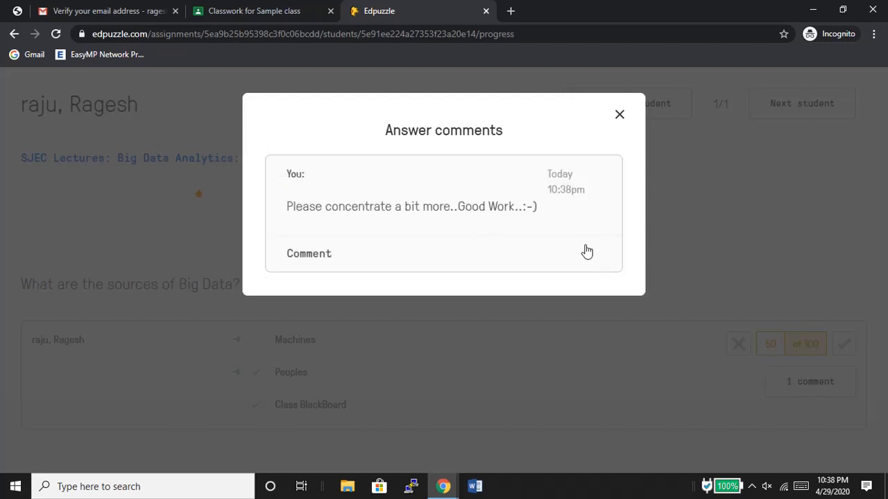
pyautogui.click(619, 115)
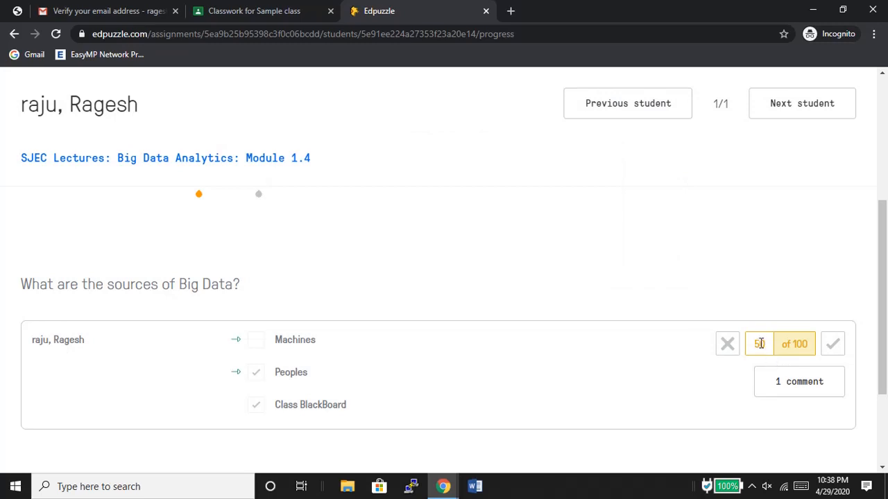
# Review the rest of the report, then in the student's window answer the open-ended sampling question with "sampling is ..........".
pyautogui.moveTo(885, 284); pyautogui.dragTo(885, 347)
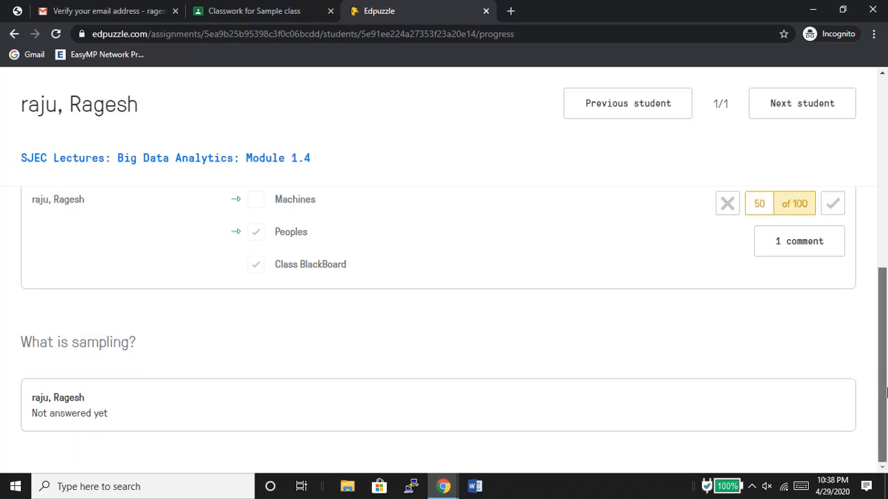
pyautogui.scroll(5, 885, 274)
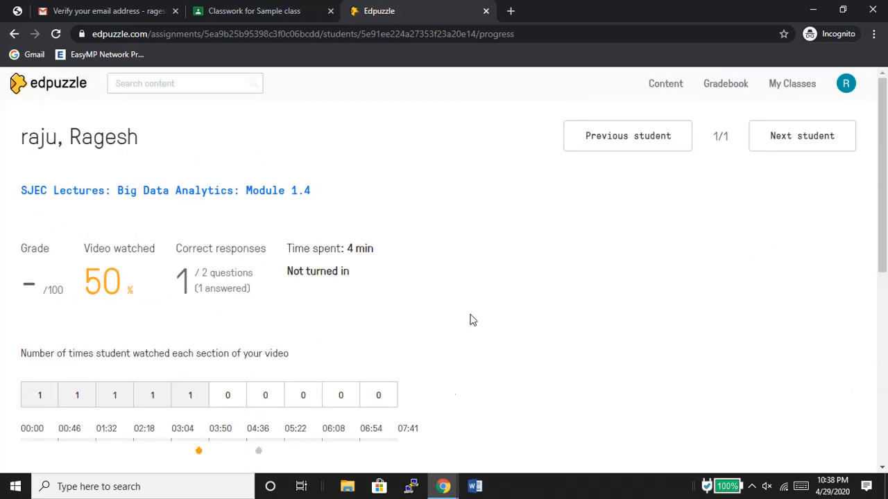
pyautogui.moveTo(446, 486)
pyautogui.click(476, 446)
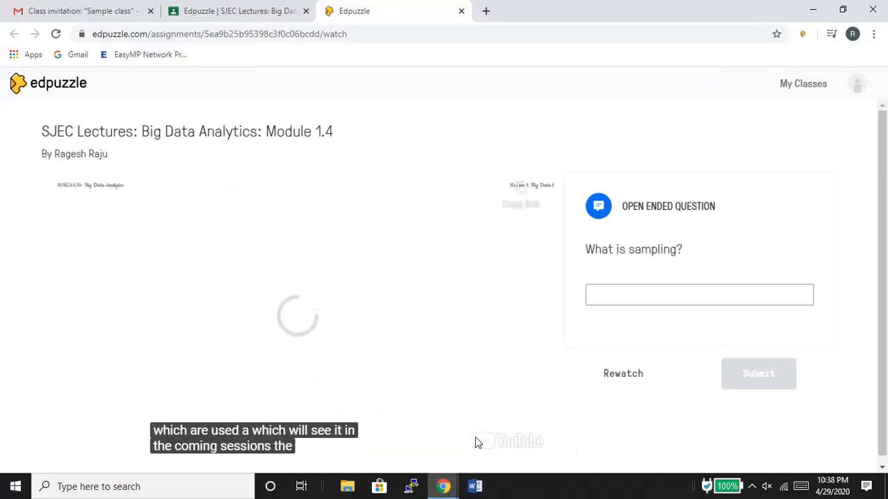
pyautogui.click(651, 293)
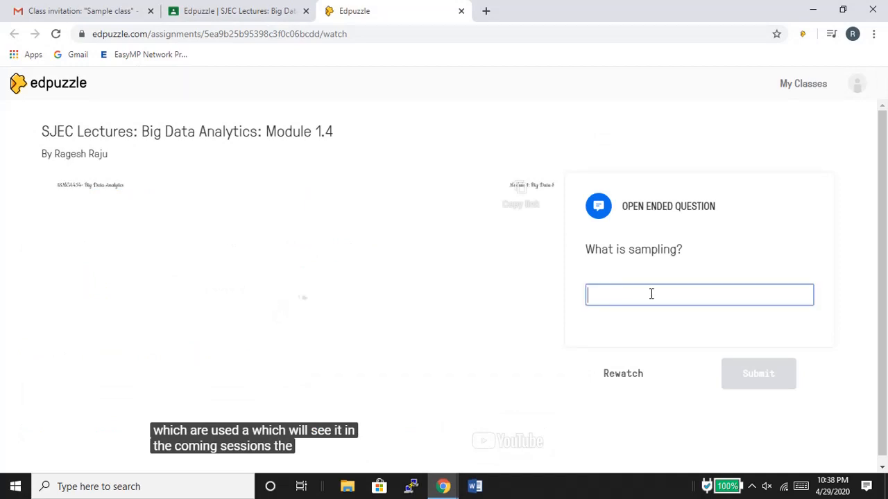
pyautogui.write('sampli')
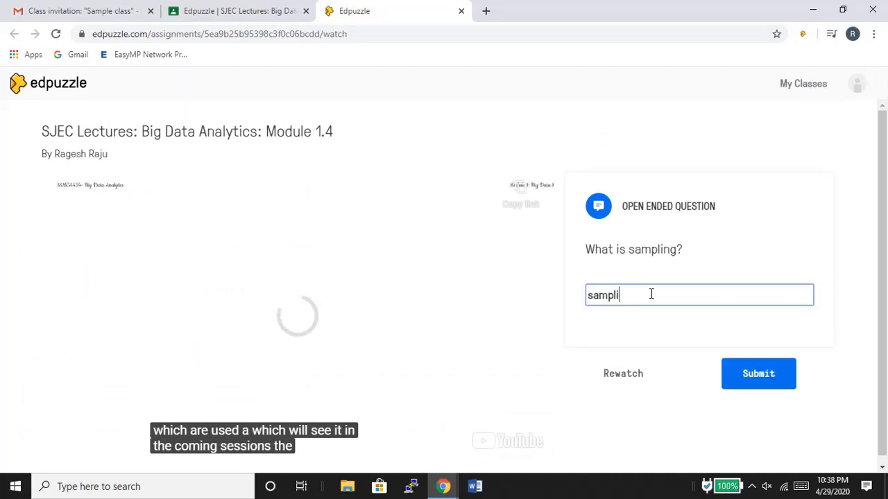
pyautogui.write('ng iss.')
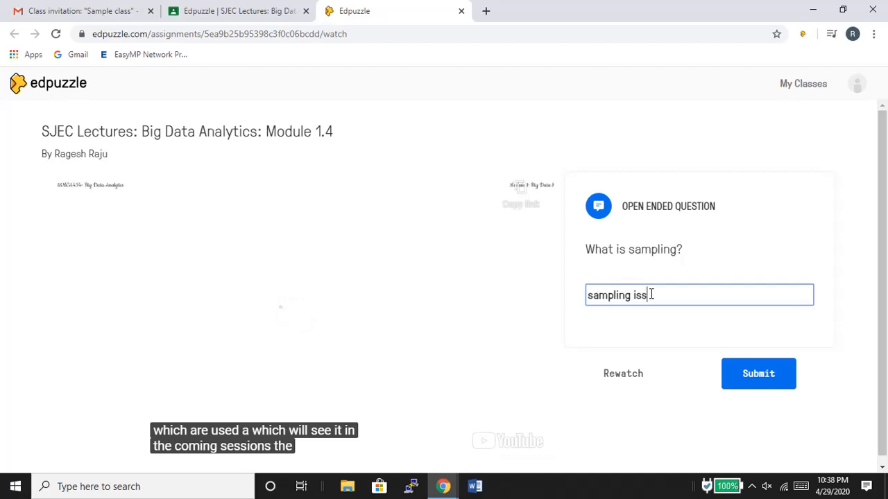
pyautogui.press('BackSpace')
pyautogui.press('BackSpace')
pyautogui.press('BackSpace')
pyautogui.write('s .......')
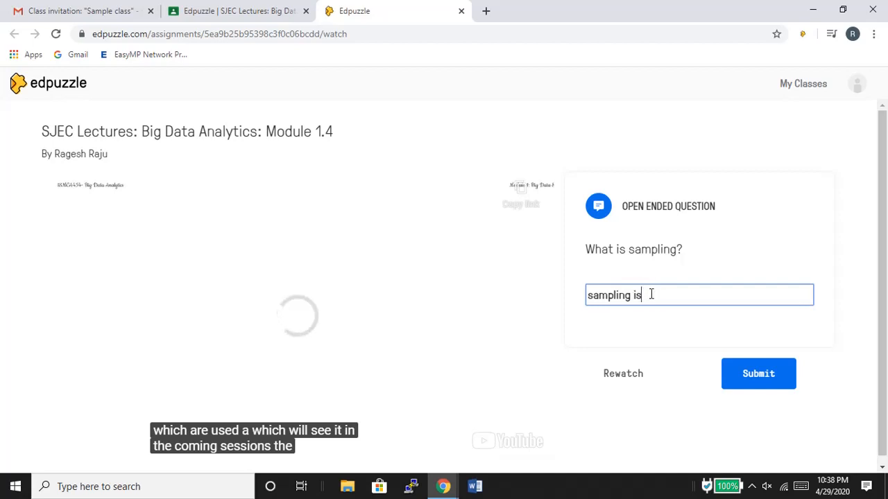
pyautogui.write('.')
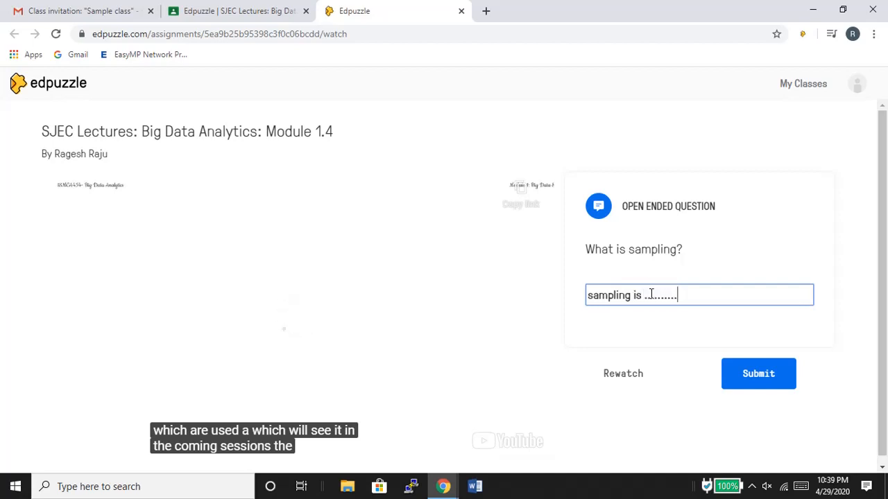
# Rewatch the sampling section from about 03:59, and check the section views in the teacher's reloaded progress report.
pyautogui.click(626, 378)
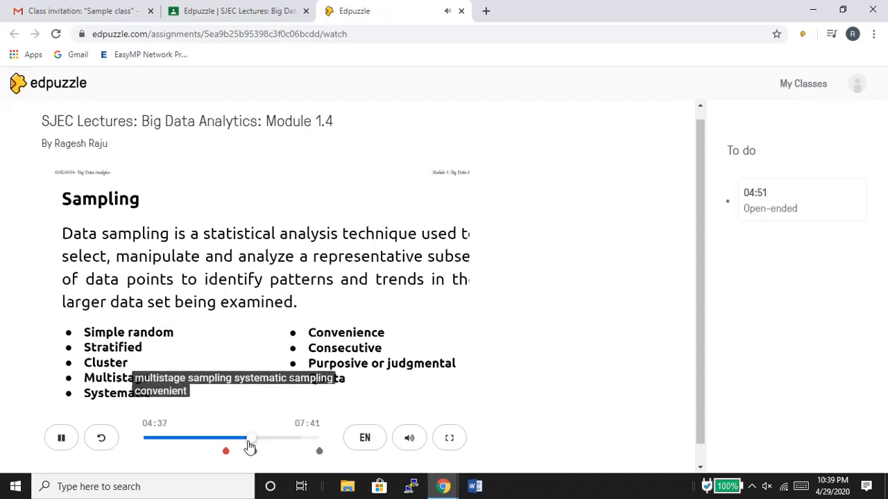
pyautogui.moveTo(248, 442); pyautogui.dragTo(232, 440)
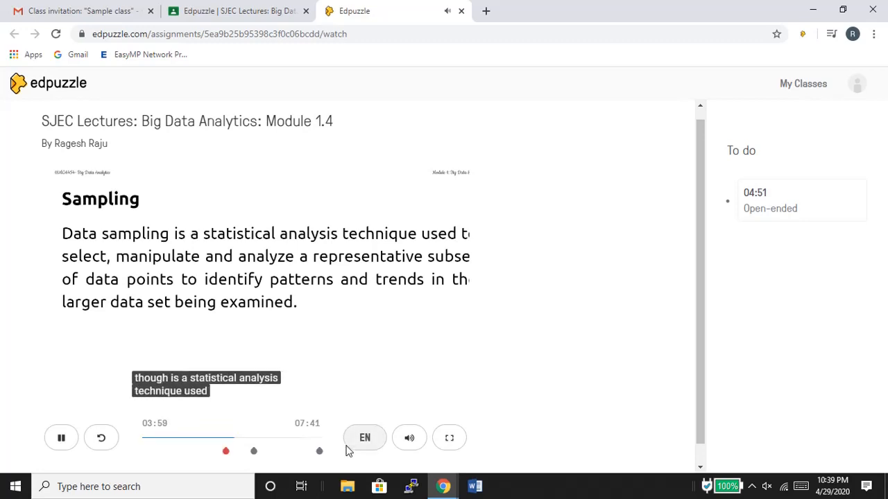
pyautogui.moveTo(443, 485)
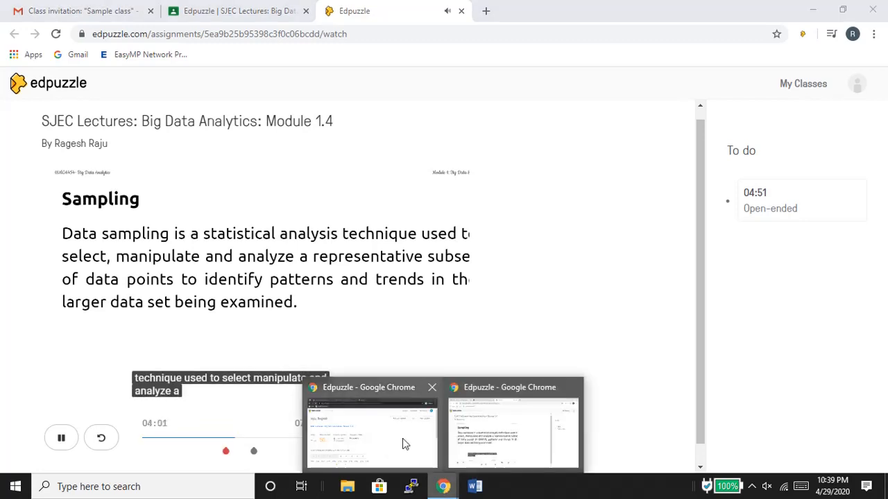
pyautogui.click(400, 435)
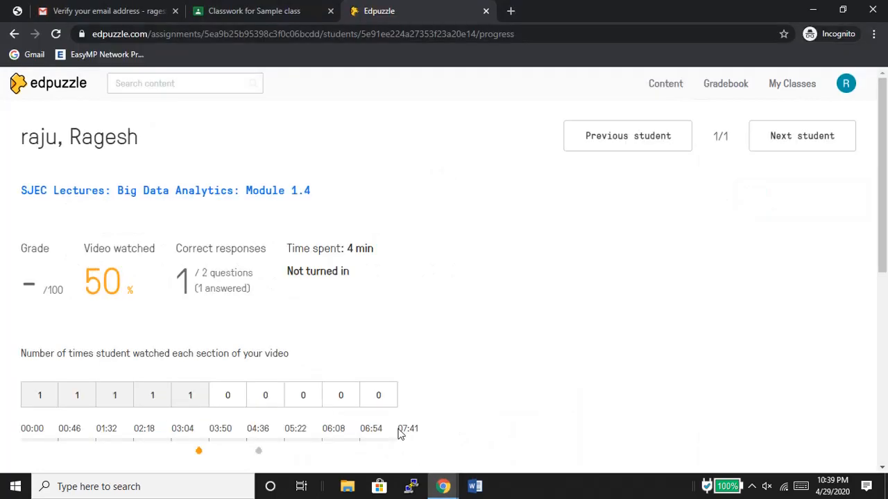
pyautogui.click(56, 34)
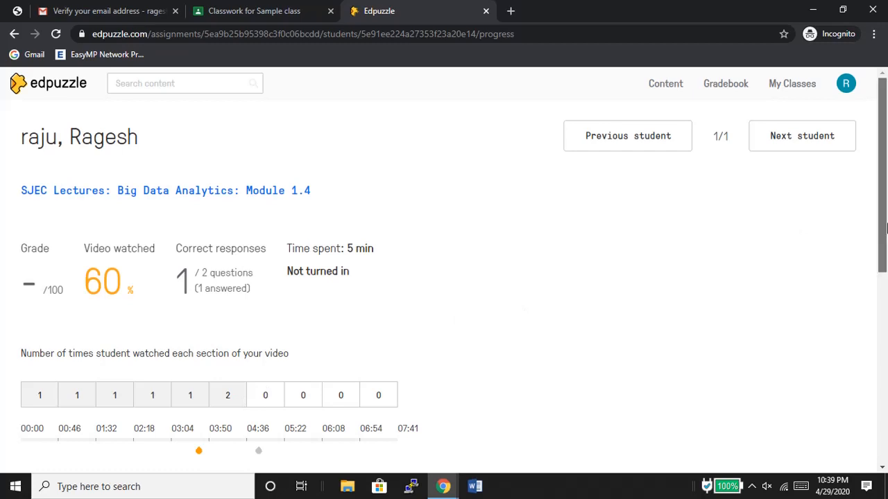
pyautogui.moveTo(883, 230); pyautogui.dragTo(885, 423)
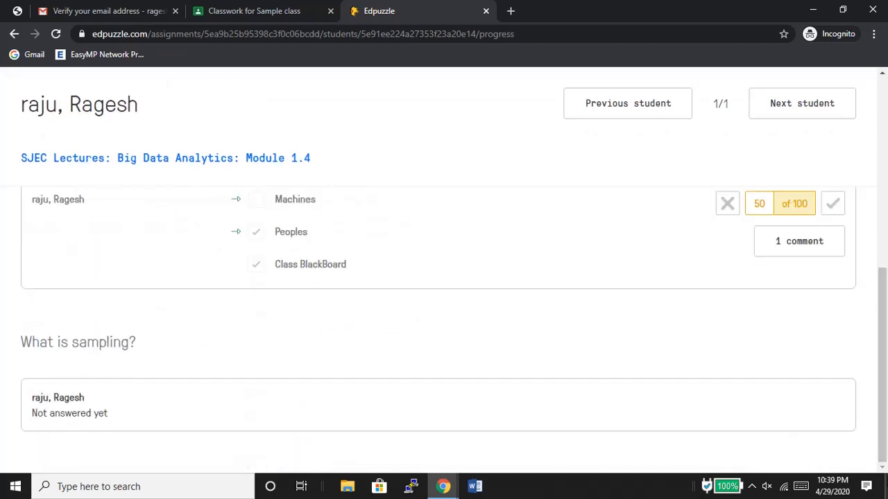
# Return to the student's window, advance the video to the open-ended sampling question, submit its answer and continue the video.
pyautogui.moveTo(443, 486)
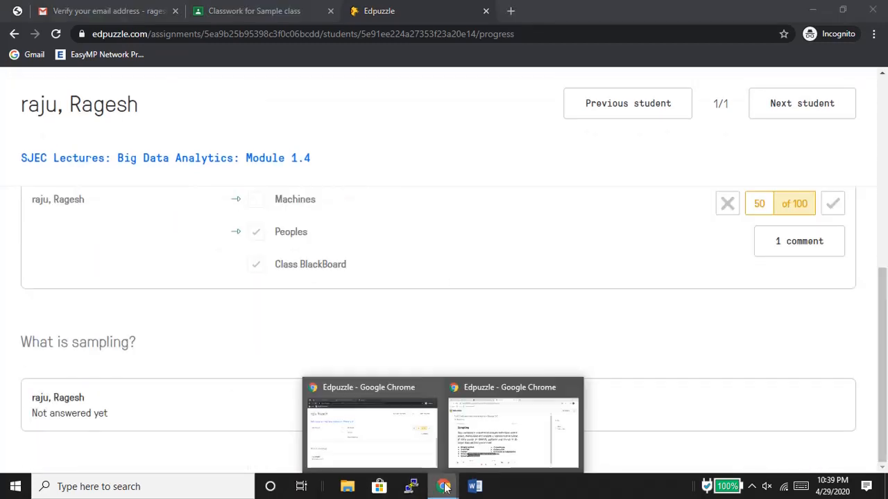
pyautogui.click(497, 445)
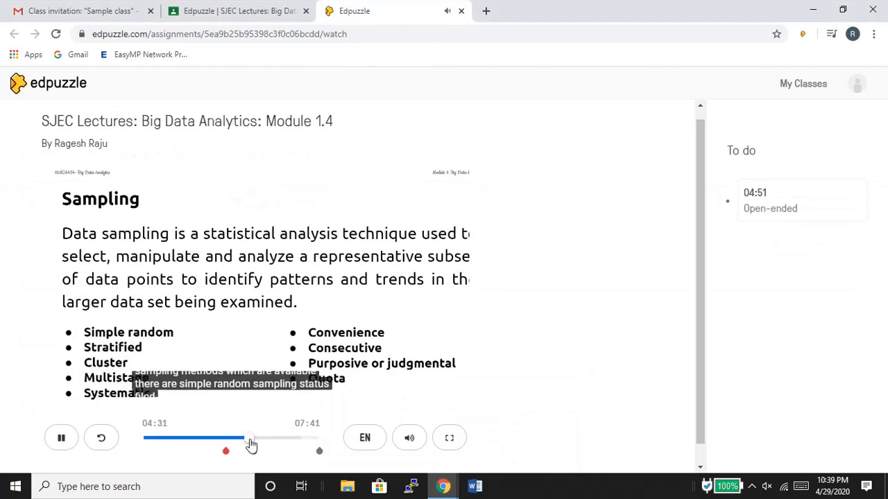
pyautogui.moveTo(247, 438); pyautogui.dragTo(257, 441)
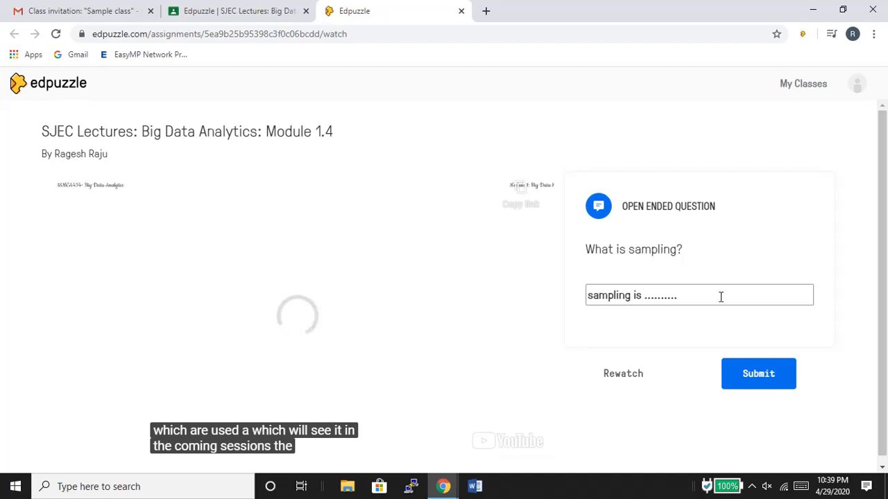
pyautogui.click(757, 379)
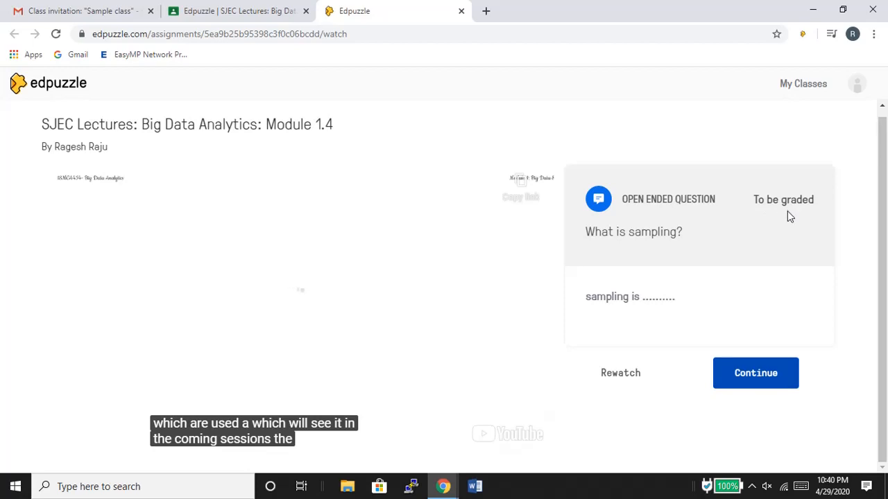
pyautogui.click(771, 385)
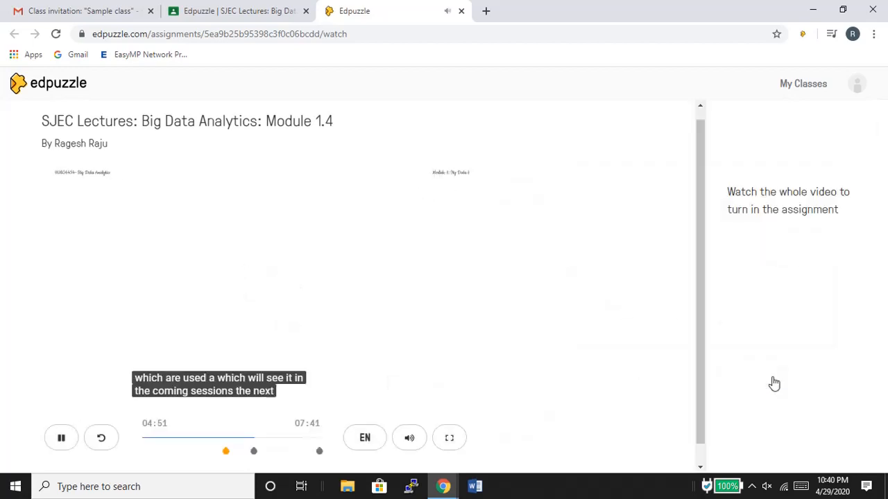
# Reload the student's progress report in the teacher's window and examine the sampling response and watch statistics.
pyautogui.click(445, 488)
pyautogui.click(405, 454)
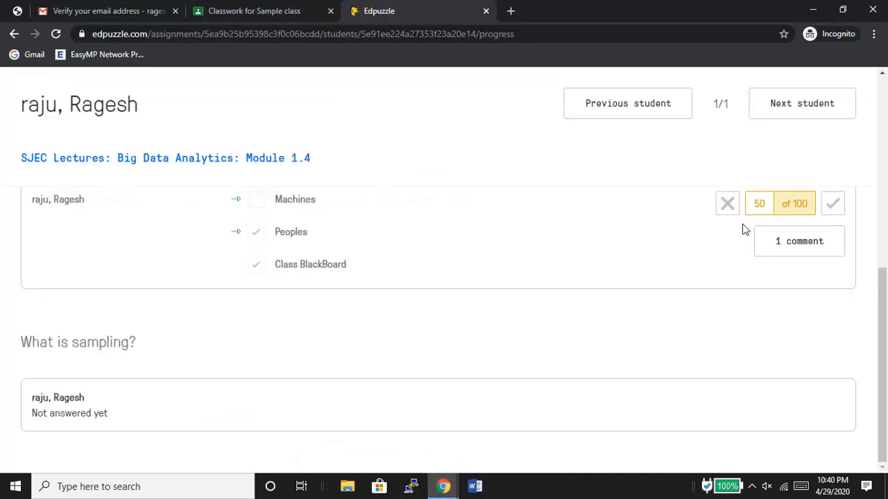
pyautogui.click(56, 35)
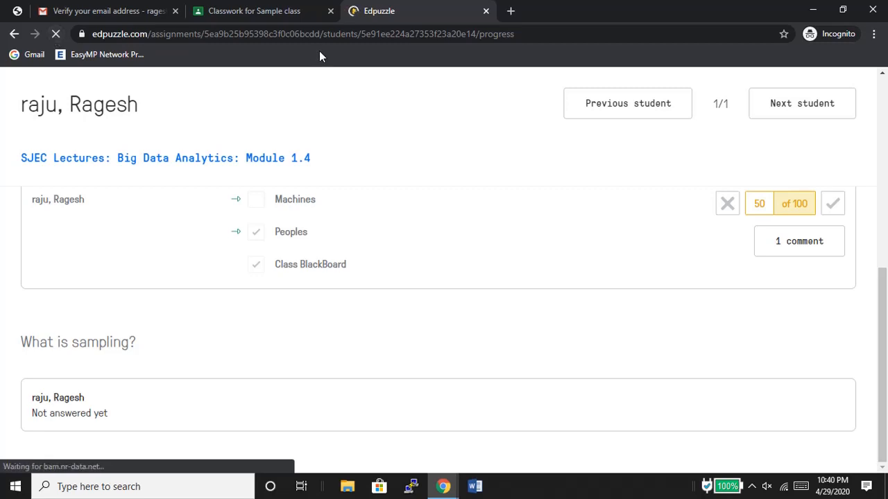
pyautogui.click(281, 8)
pyautogui.click(400, 9)
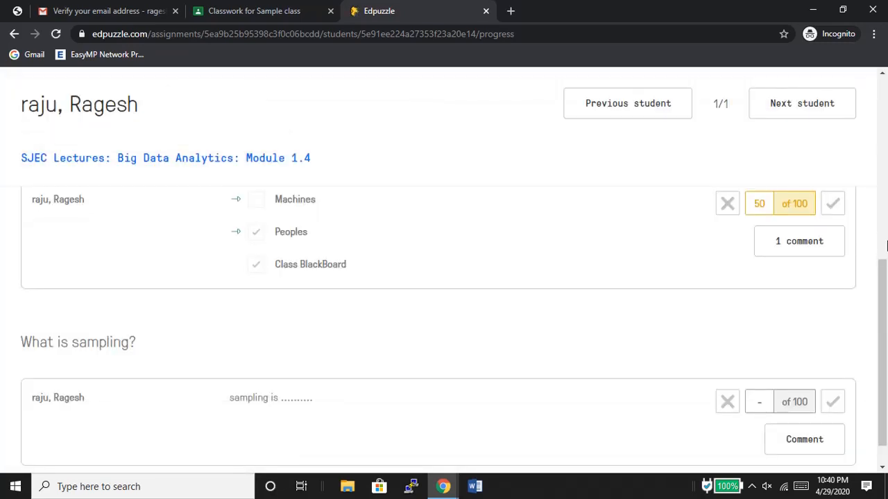
pyautogui.moveTo(884, 264); pyautogui.dragTo(884, 82)
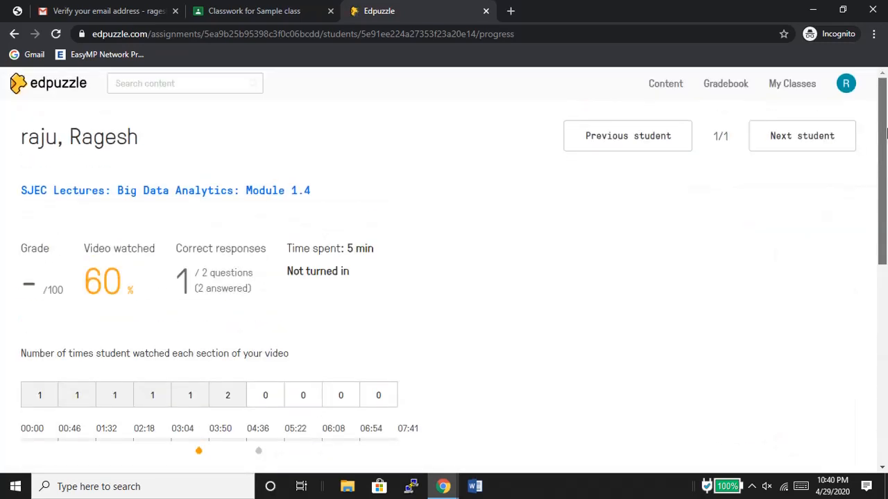
# Open the Big Data Analytics: Module 1.4 assignment from Sample class and check the student's watched percentage and turn-in status.
pyautogui.click(791, 86)
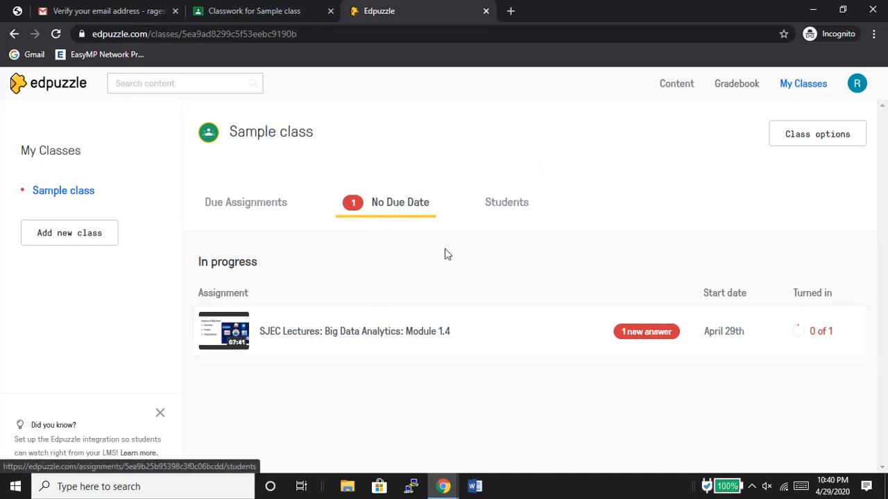
pyautogui.click(637, 343)
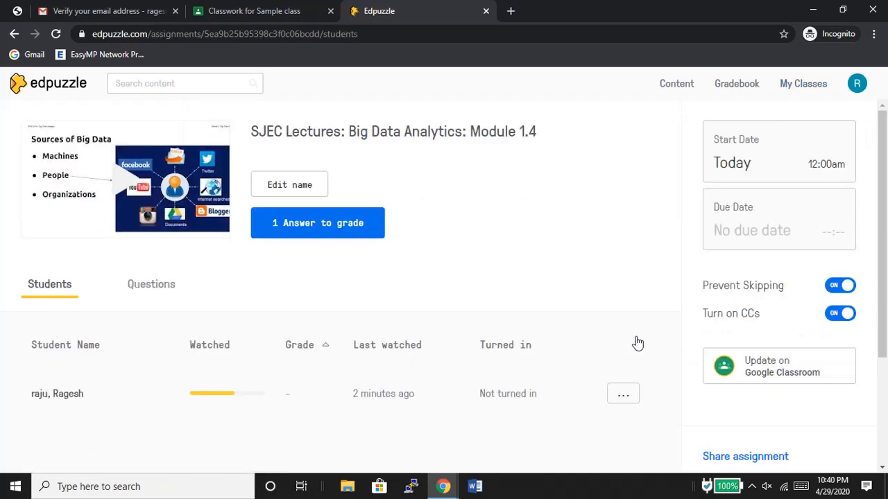
pyautogui.moveTo(240, 406)
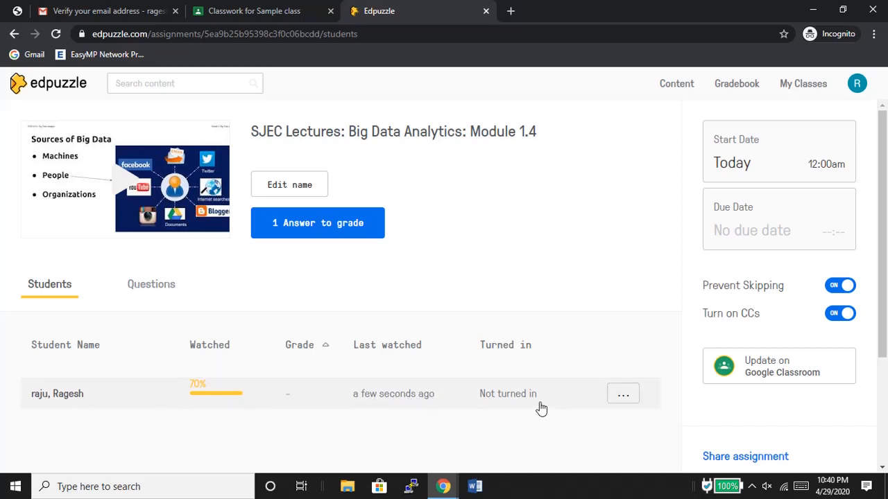
# Mark the student's pending "What is sampling?" answer as correct and show all graded answers.
pyautogui.click(322, 224)
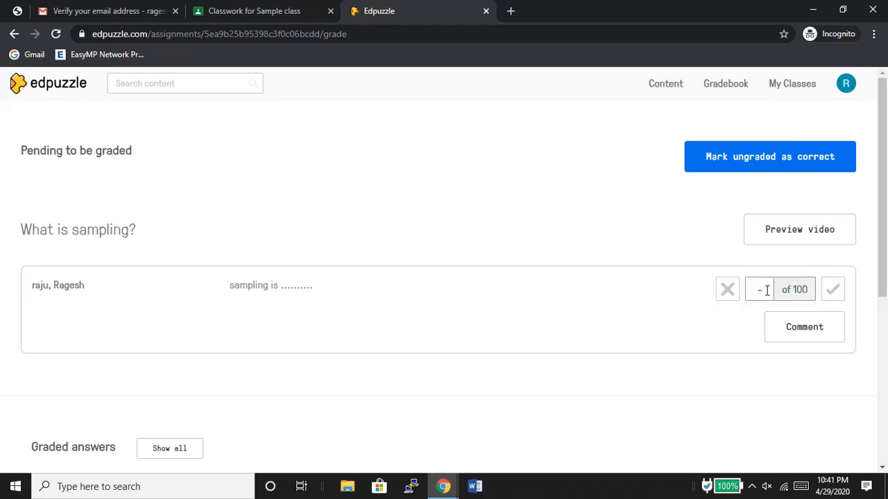
pyautogui.click(835, 291)
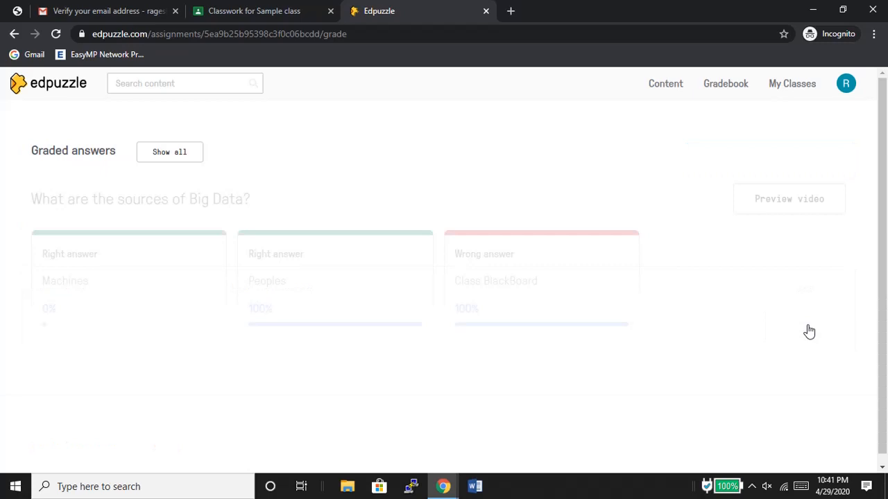
pyautogui.click(183, 164)
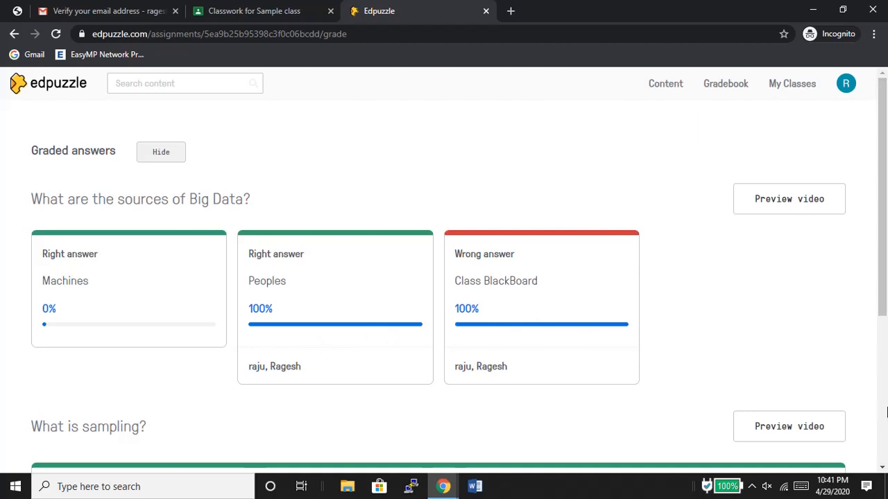
pyautogui.moveTo(885, 287); pyautogui.dragTo(885, 401)
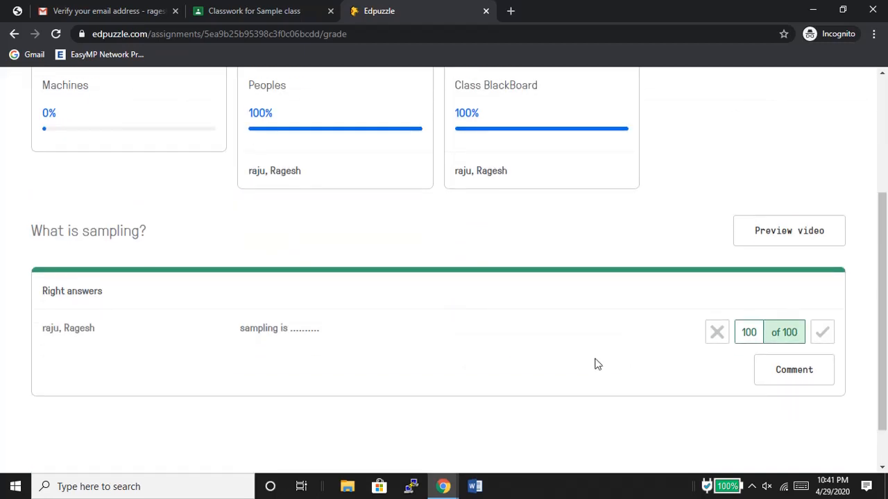
# Post the comment "Great Jb.. :-)" on the graded sampling answer and close the comments.
pyautogui.click(794, 373)
pyautogui.write('Great Jb..')
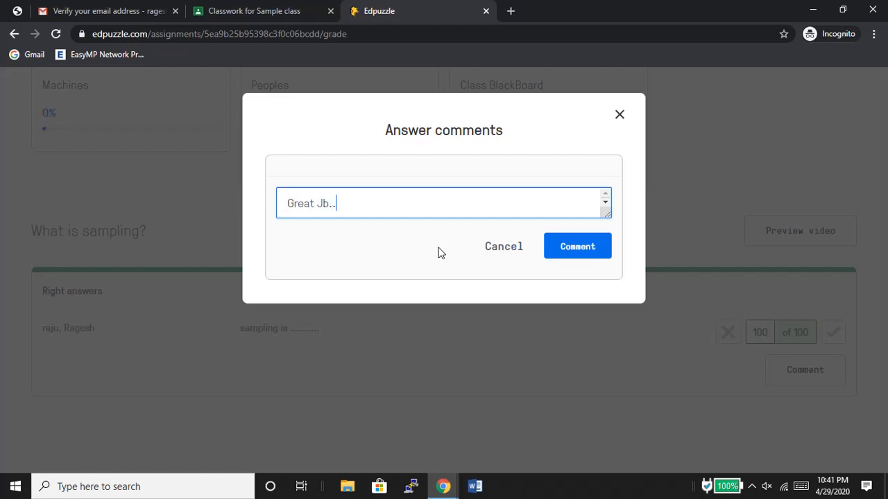
pyautogui.write(' :-)')
pyautogui.click(559, 253)
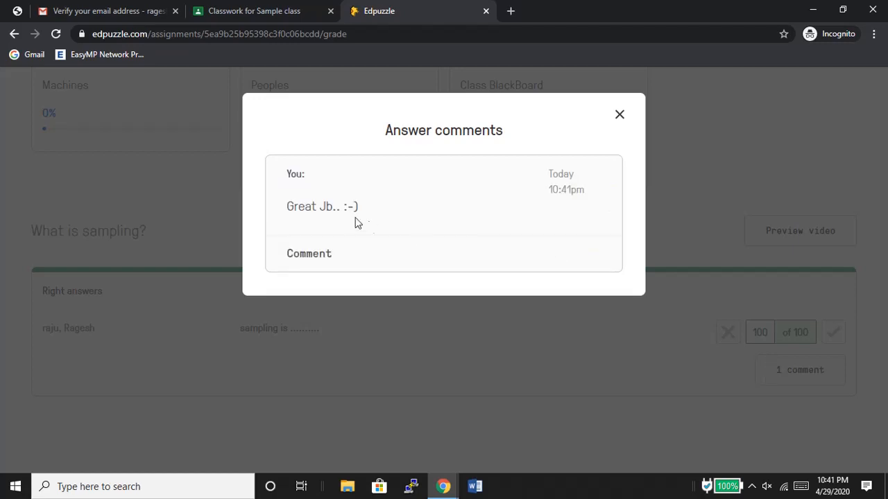
pyautogui.click(620, 115)
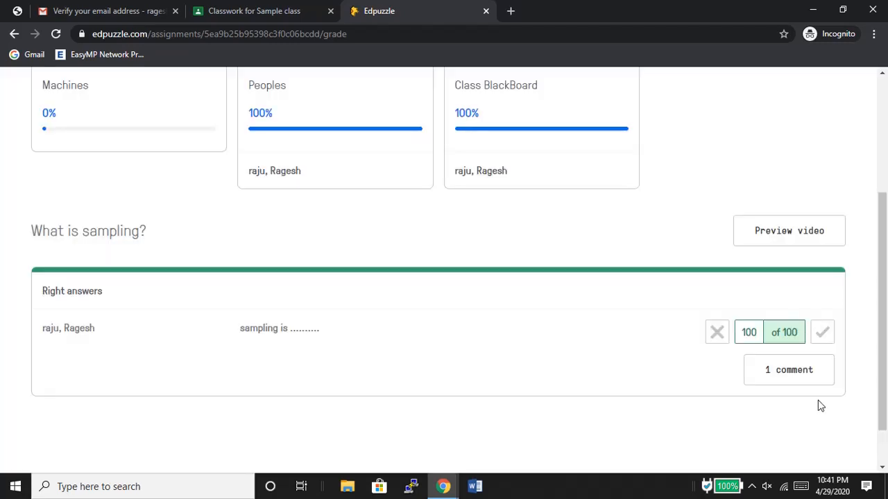
# Open Sample class and look through its student list and its assignments without a due date.
pyautogui.moveTo(885, 277); pyautogui.dragTo(886, 161)
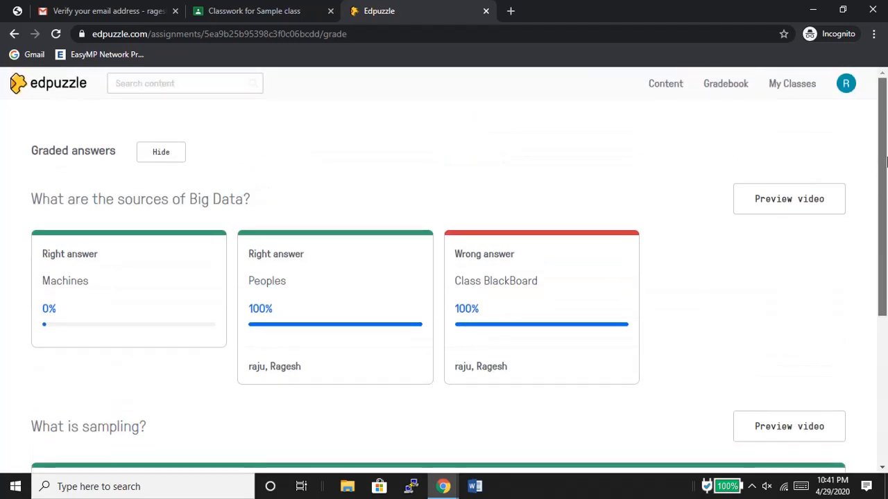
pyautogui.click(785, 86)
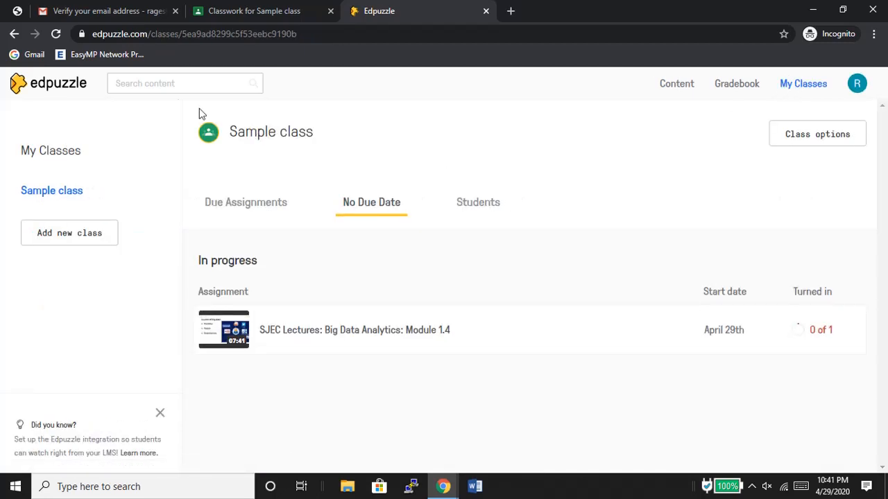
pyautogui.click(469, 211)
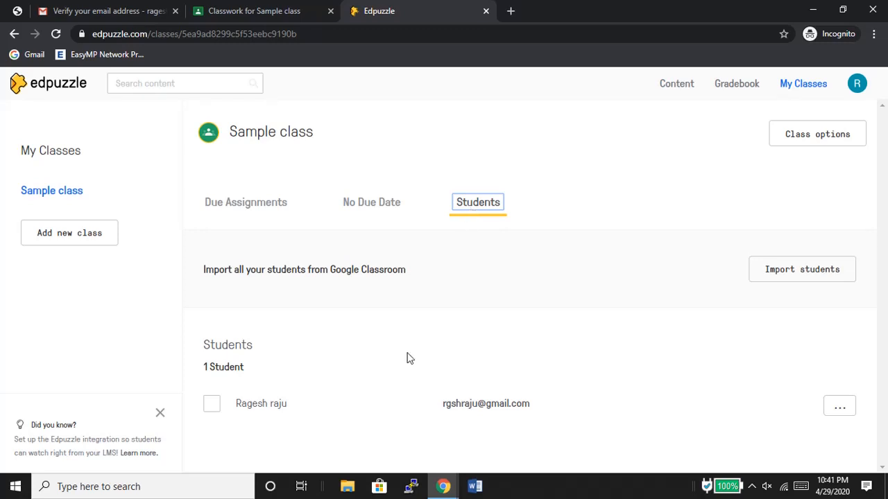
pyautogui.click(371, 206)
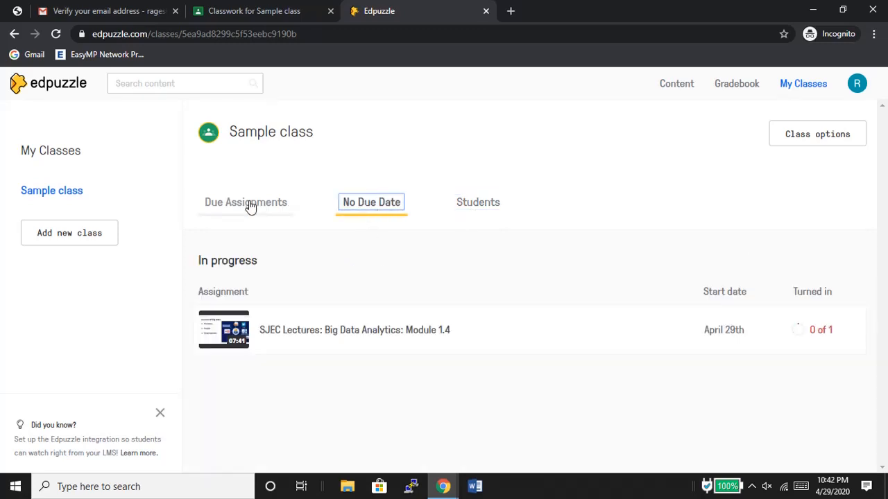
# Check the lecture video and the Classroom assignment in the student's window, and return to the teacher's Edpuzzle page.
pyautogui.click(444, 486)
pyautogui.click(521, 431)
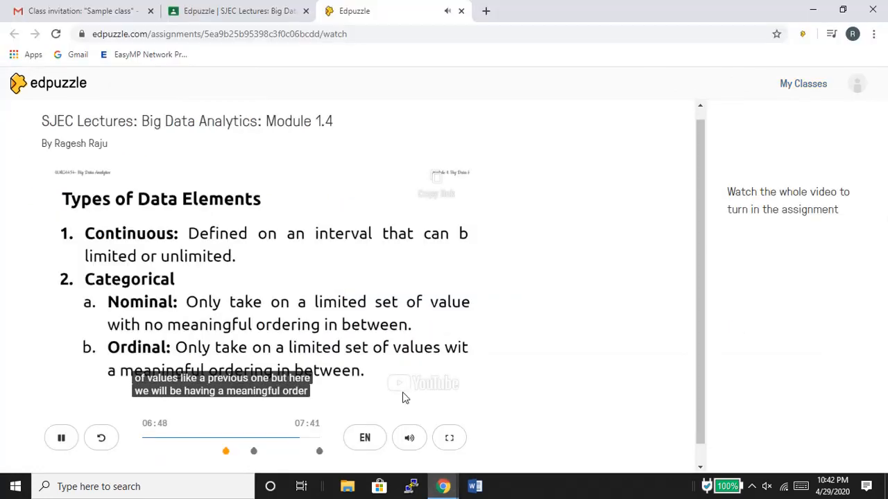
pyautogui.moveTo(703, 392); pyautogui.dragTo(705, 285)
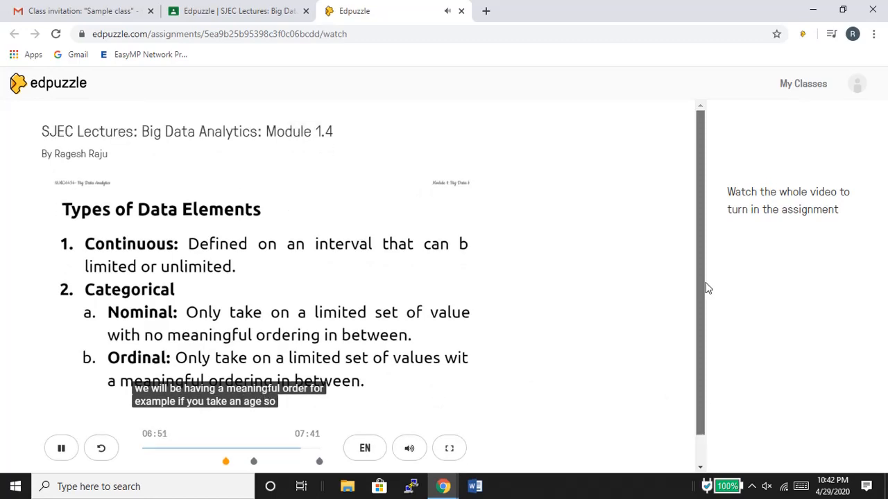
pyautogui.click(290, 5)
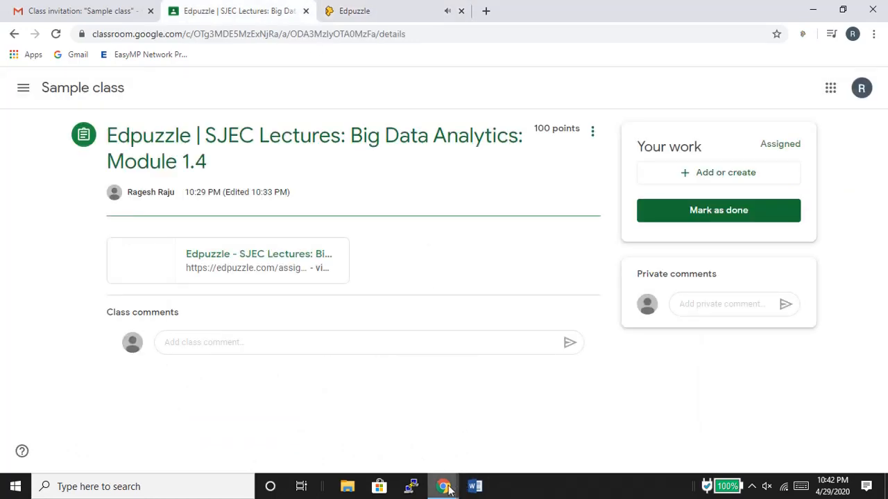
pyautogui.moveTo(447, 489)
pyautogui.click(402, 454)
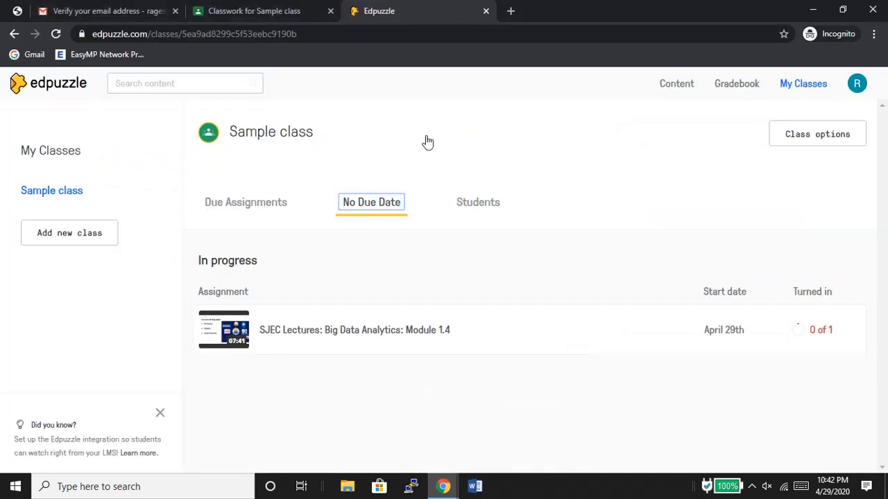
pyautogui.click(290, 6)
pyautogui.click(380, 9)
# Search the Edpuzzle content library for "SJEC Lectures: Big Data".
pyautogui.click(682, 85)
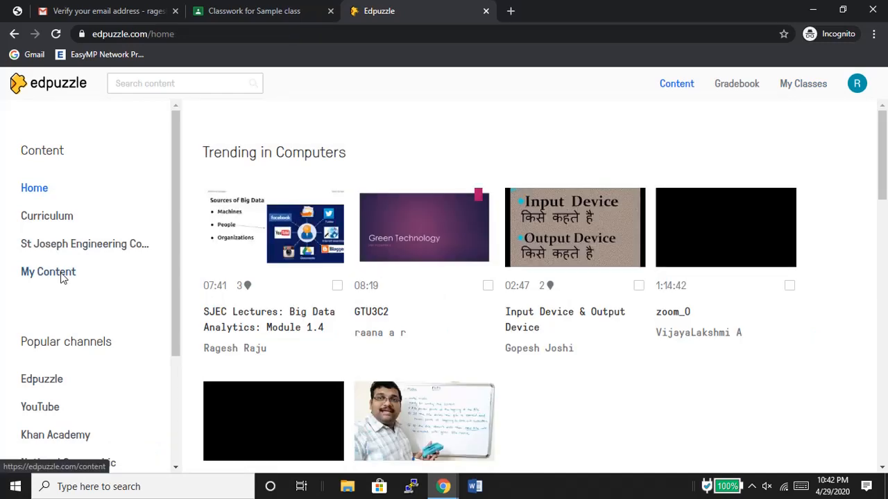
pyautogui.click(150, 83)
pyautogui.write('S')
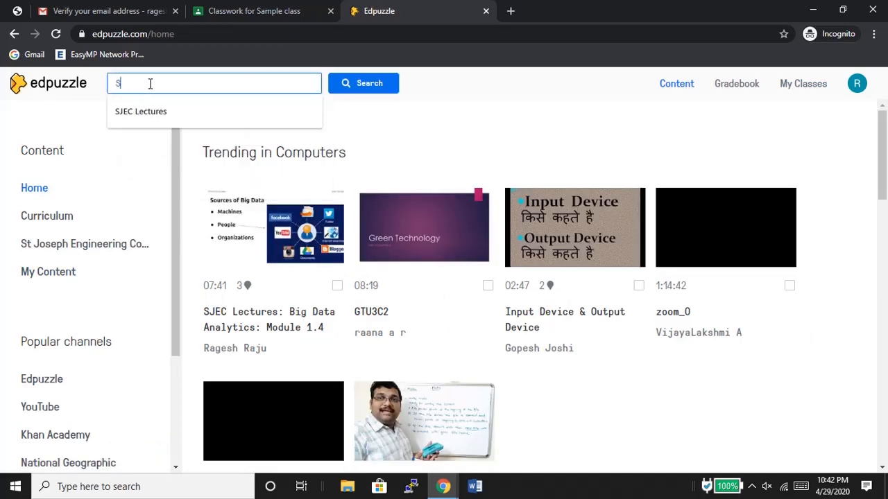
pyautogui.write('JEC Lectures: Big ')
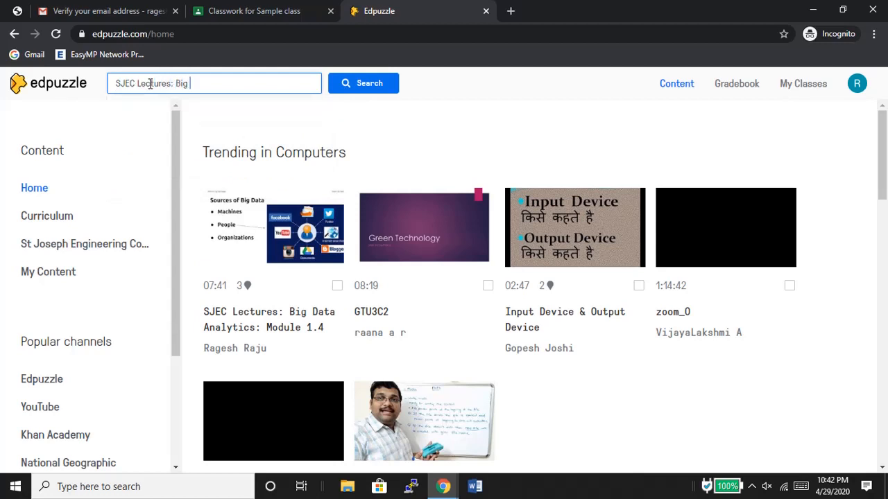
pyautogui.write('Data')
pyautogui.press('Return')
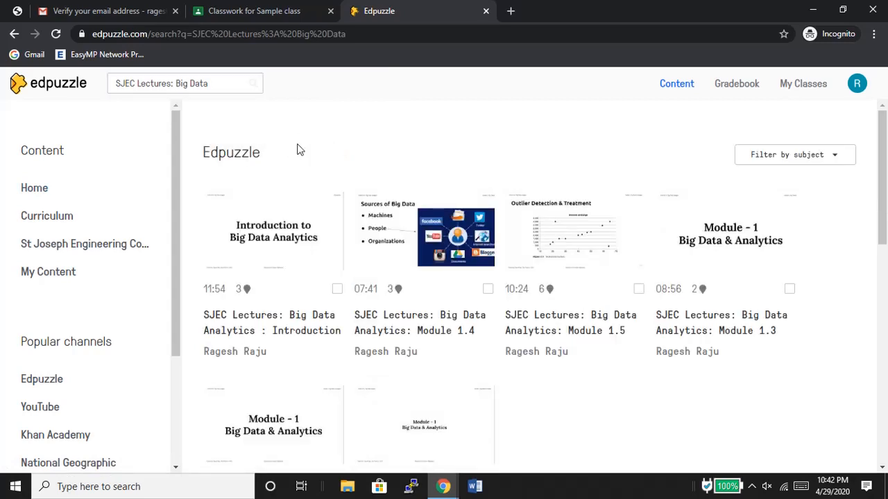
# Open the Big Data Analytics : Introduction lecture and look over its embedded questions.
pyautogui.click(301, 251)
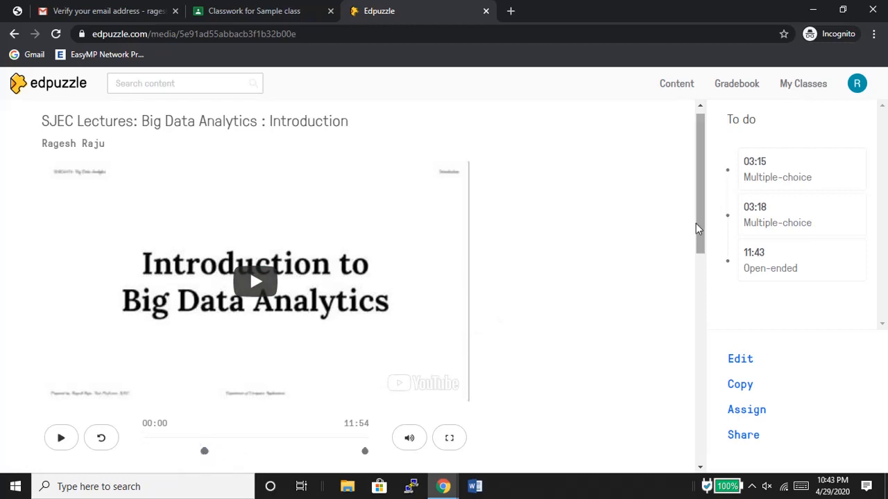
pyautogui.scroll(-3, 699, 278)
pyautogui.scroll(-2, 717, 350)
pyautogui.scroll(5, 707, 208)
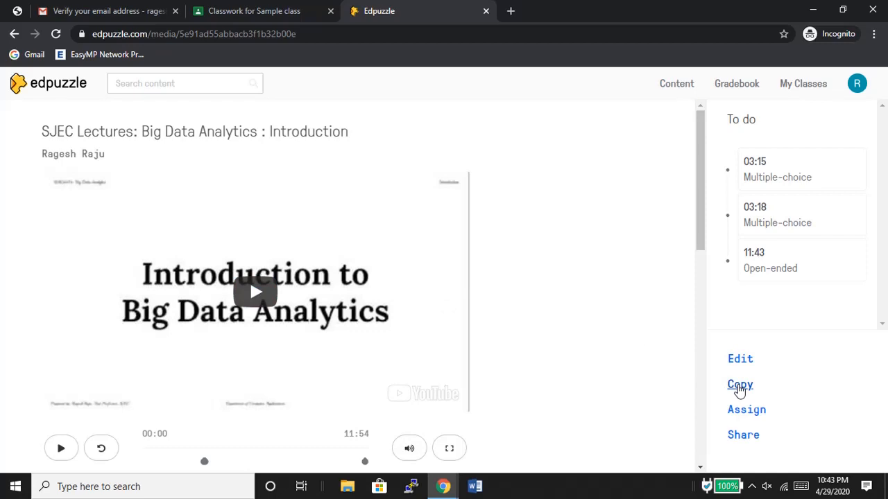
# Assign the Introduction lecture to Sample class with captions and posting on Google Classroom turned on.
pyautogui.click(742, 412)
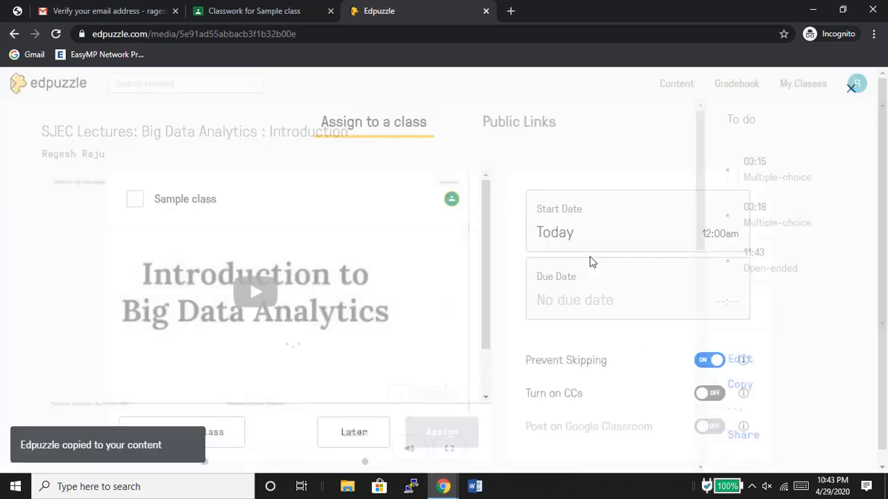
pyautogui.click(133, 206)
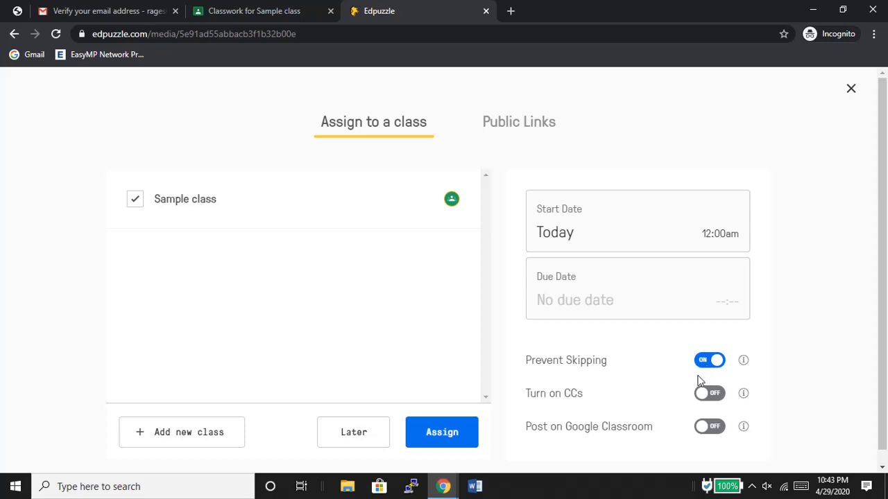
pyautogui.click(711, 395)
pyautogui.click(716, 428)
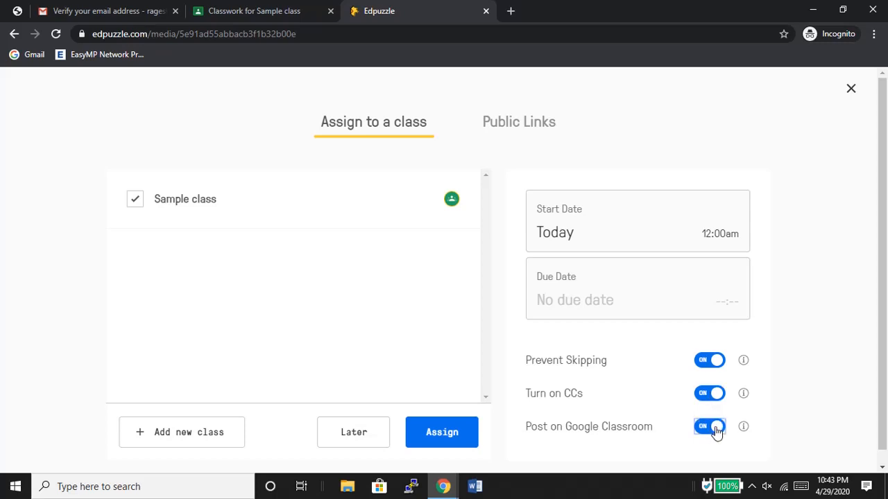
pyautogui.click(460, 438)
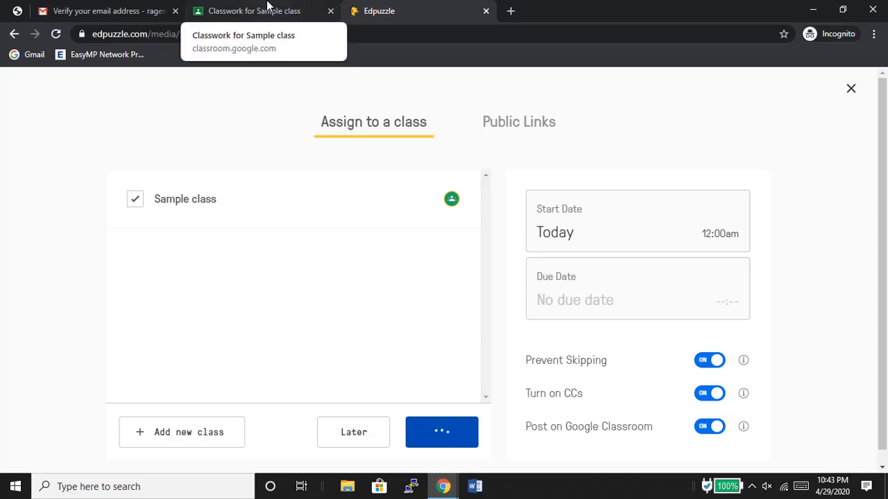
# Switch to Google Classroom, reload the classwork of Sample class and dismiss the drag-and-drop tip.
pyautogui.click(268, 6)
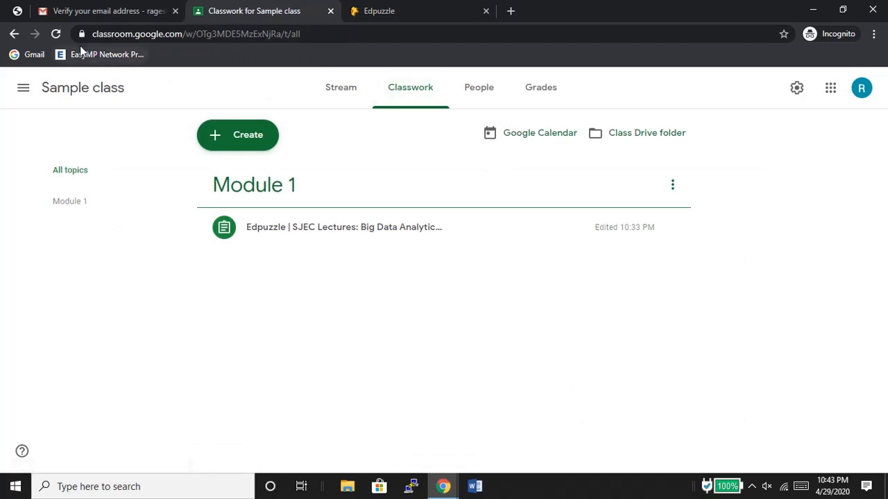
pyautogui.click(56, 34)
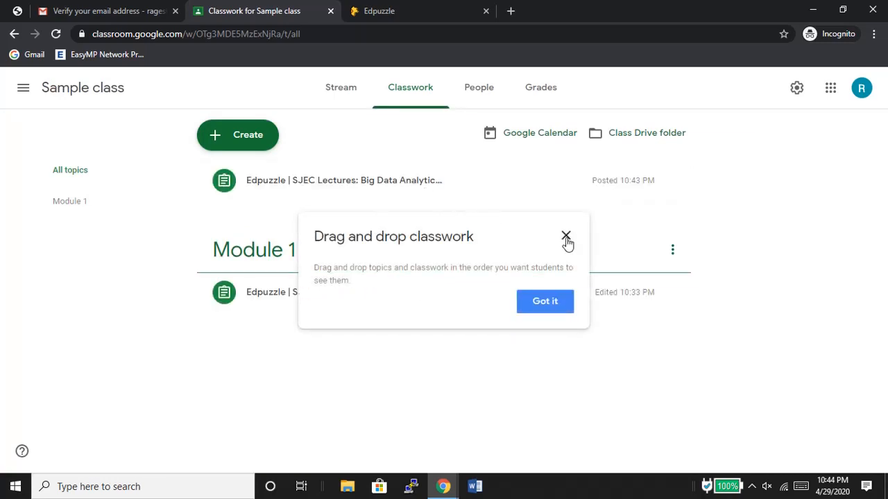
pyautogui.click(566, 237)
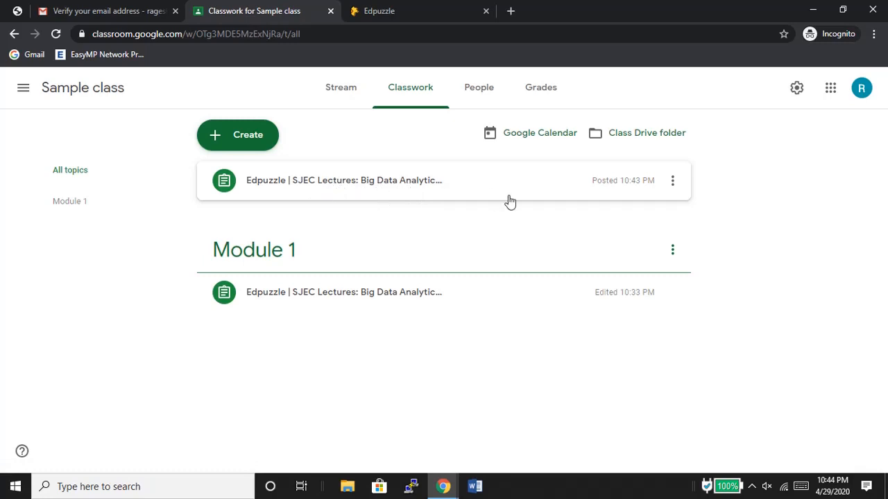
# File the newly posted Introduction assignment under a new topic Module 2, save it, and order Module 1 above Module 2.
pyautogui.click(673, 182)
pyautogui.click(654, 212)
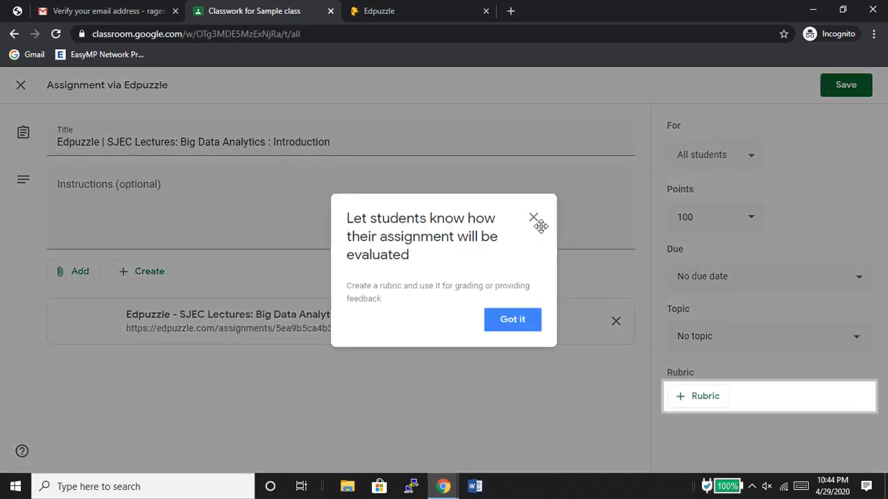
pyautogui.click(537, 224)
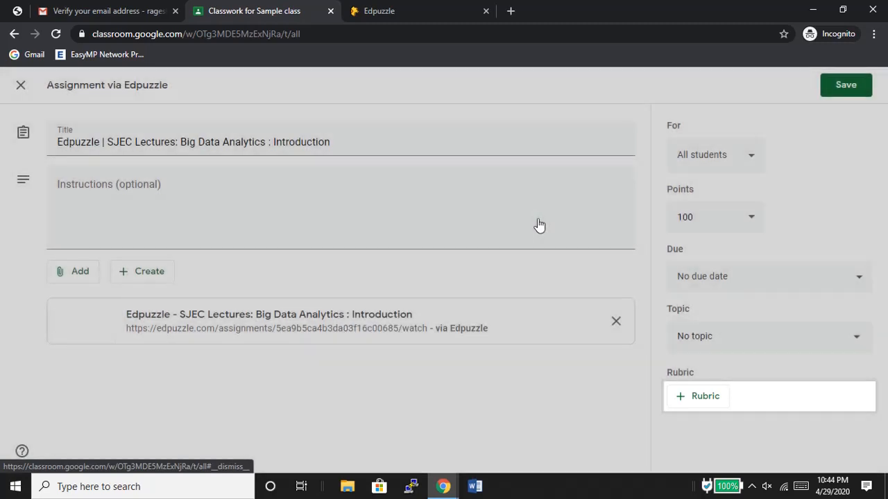
pyautogui.click(750, 340)
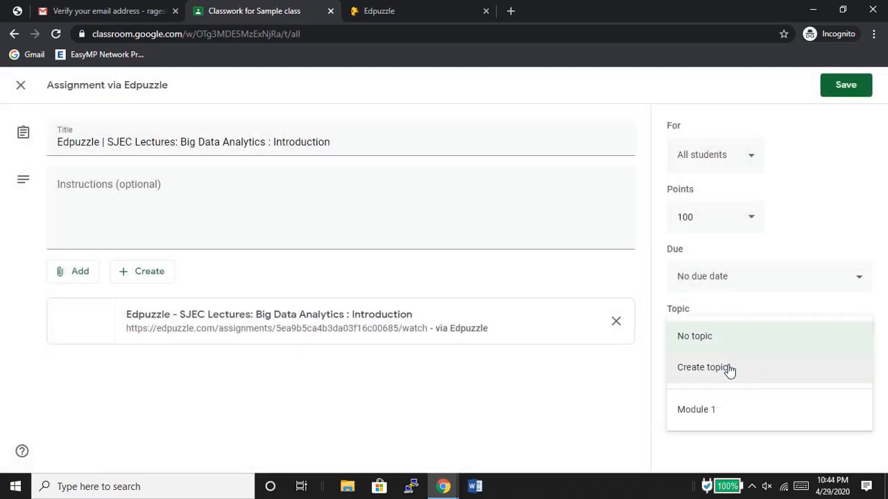
pyautogui.click(729, 369)
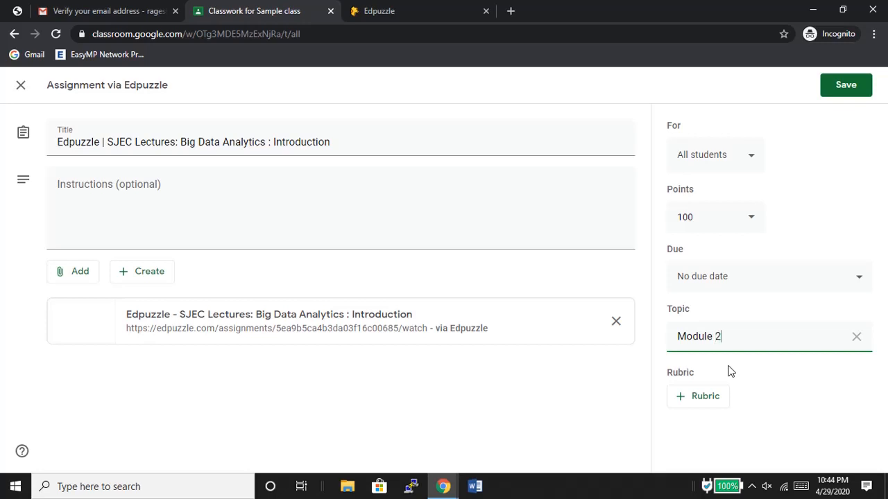
pyautogui.click(848, 85)
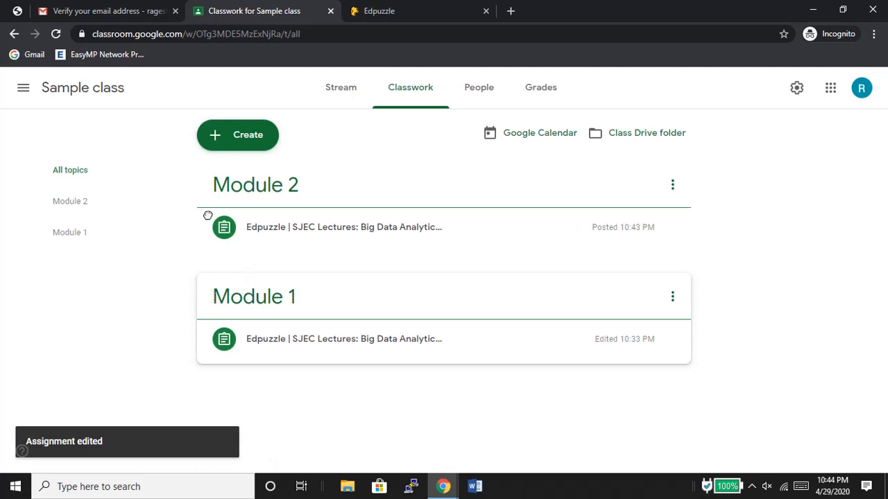
pyautogui.moveTo(207, 216); pyautogui.dragTo(315, 171)
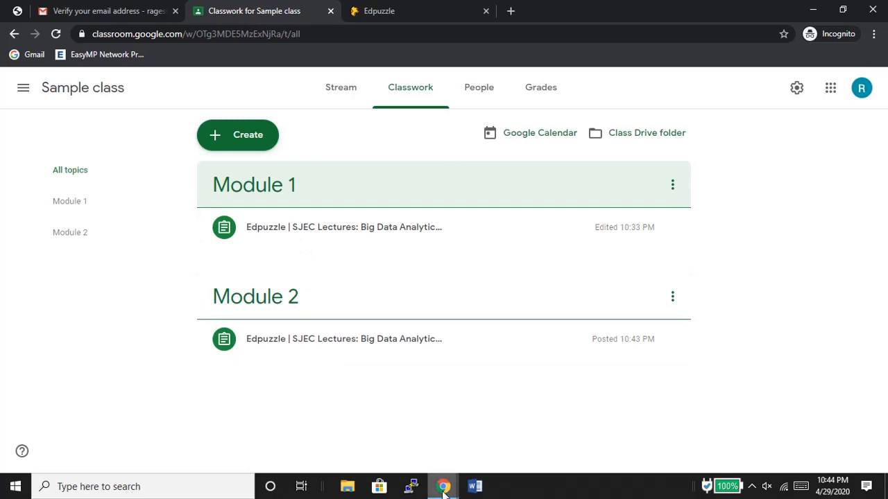
# Return to the Module 1.4 video in the student's window and try to skip ahead towards its end.
pyautogui.moveTo(444, 489)
pyautogui.click(479, 451)
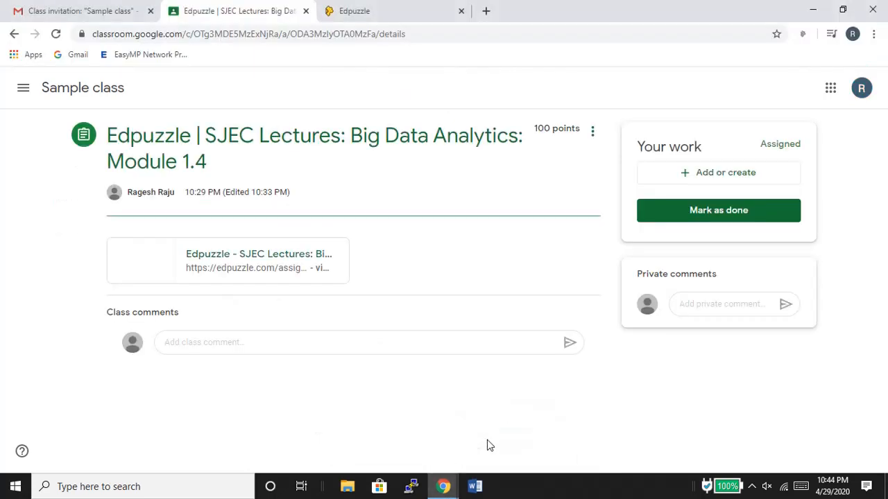
pyautogui.click(381, 14)
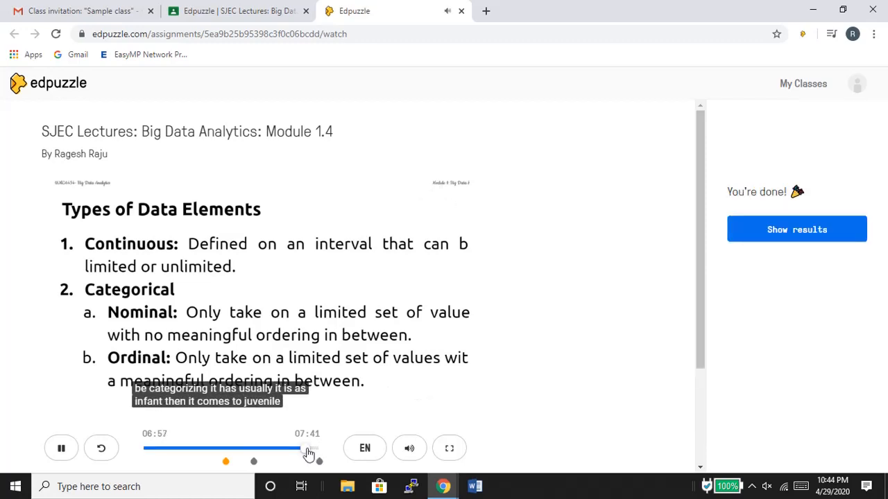
pyautogui.click(313, 451)
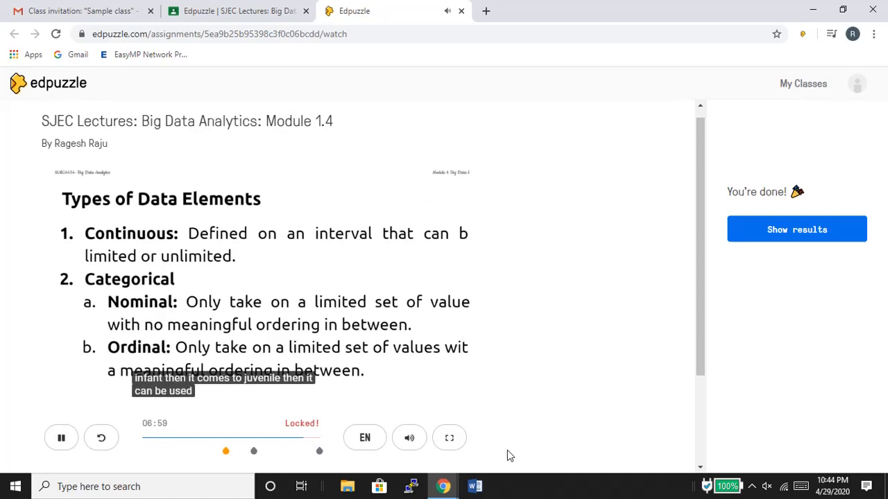